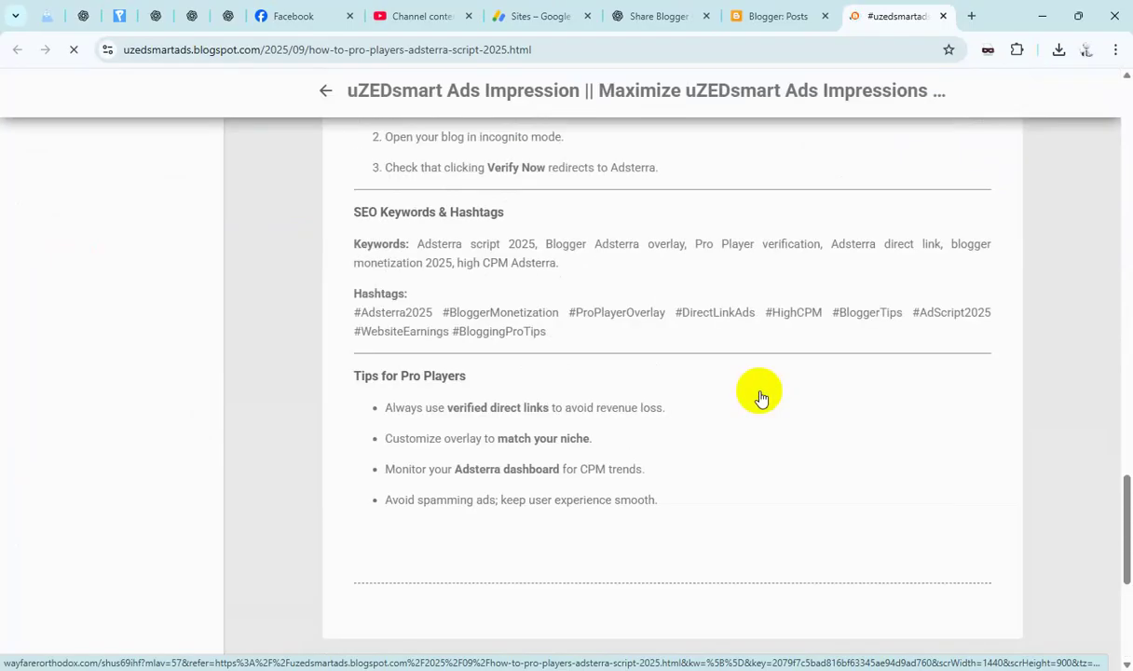
- Look over the published Adsterra script post up to its header, and close it to return to the blog's post list
scroll(761, 399, "up", 15)
scroll(760, 399, "up", 5)
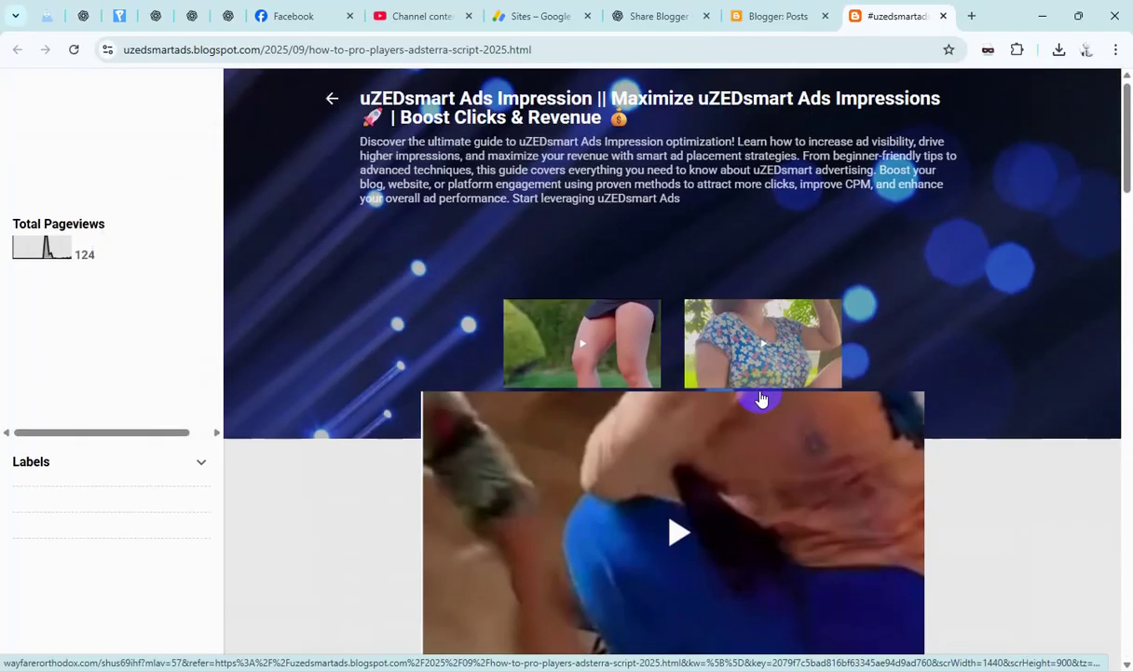
left_click(941, 16)
- Open the blog theme's mobile settings and save them with the Mobile view and the Custom mobile theme
scroll(176, 419, "down", 1)
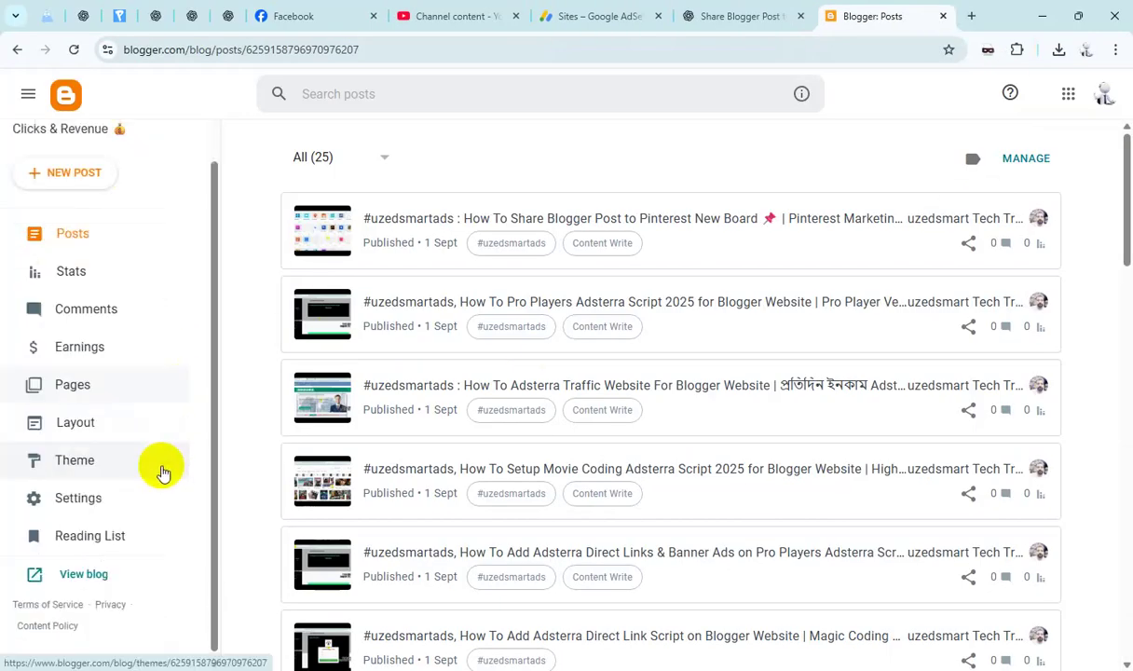
left_click(100, 420)
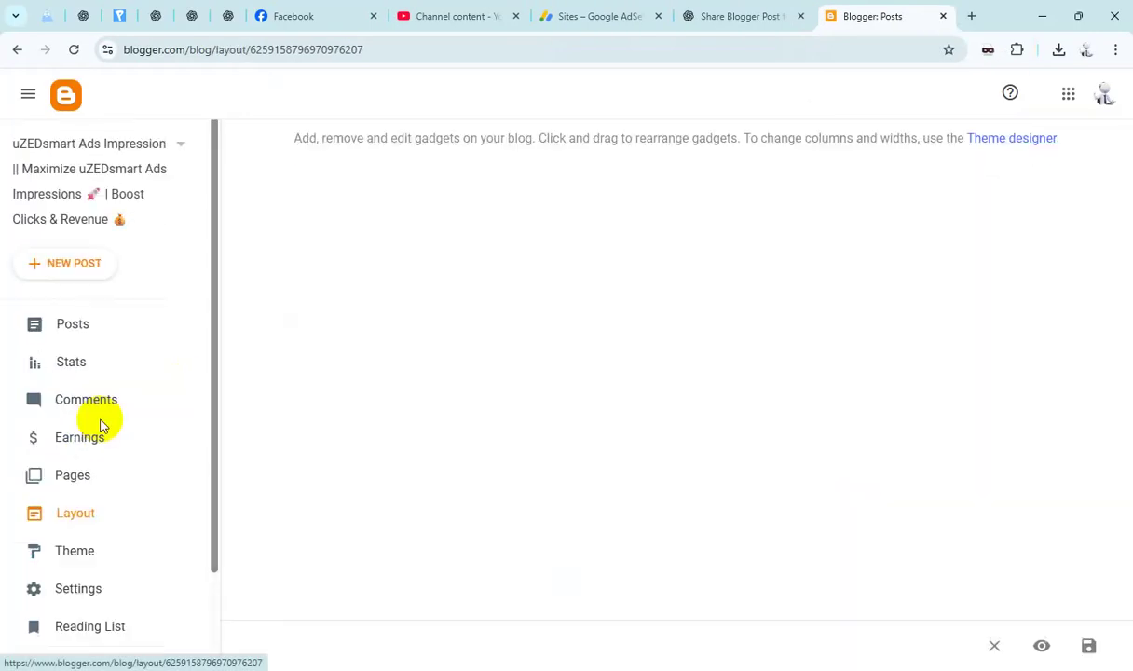
scroll(131, 500, "down", 2)
left_click(102, 485)
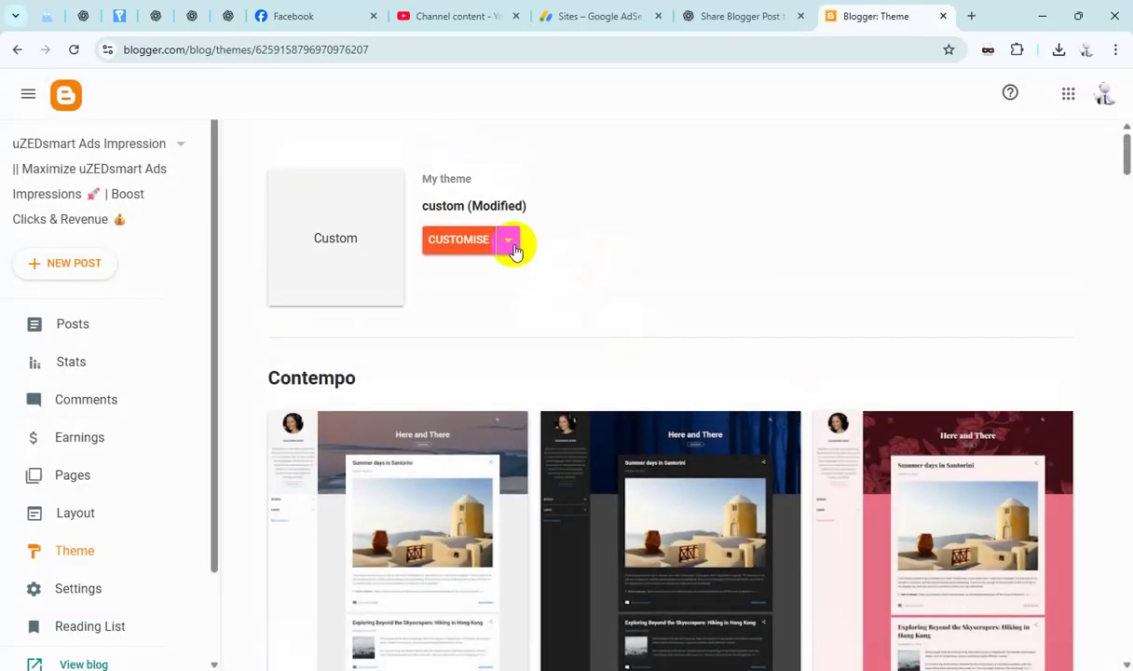
left_click(509, 244)
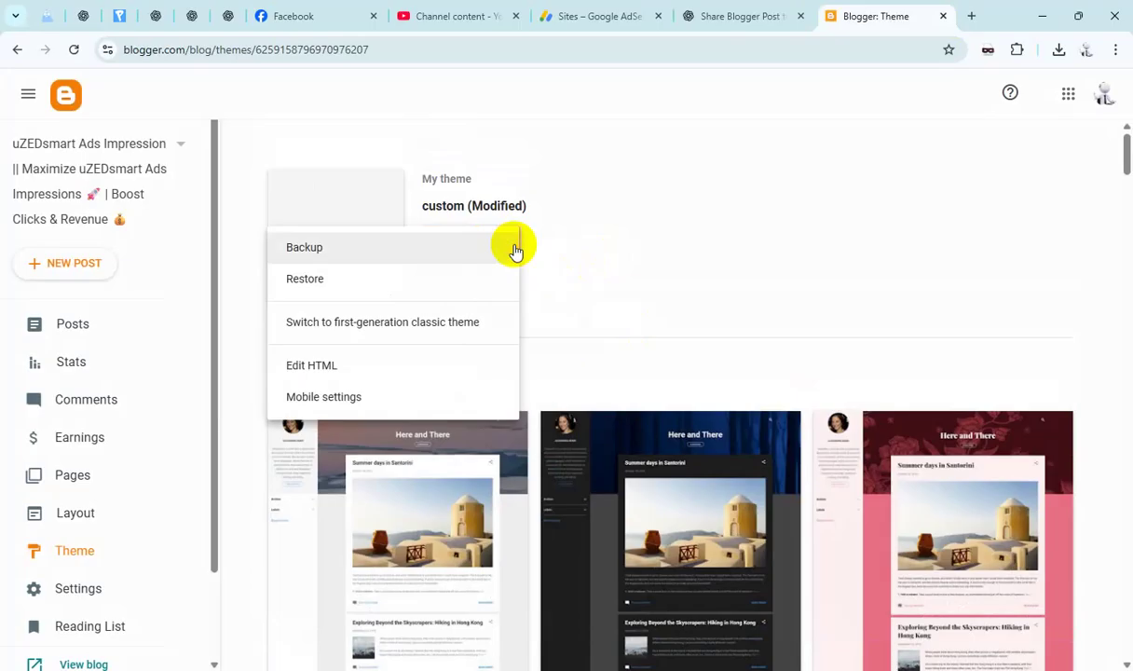
left_click(381, 399)
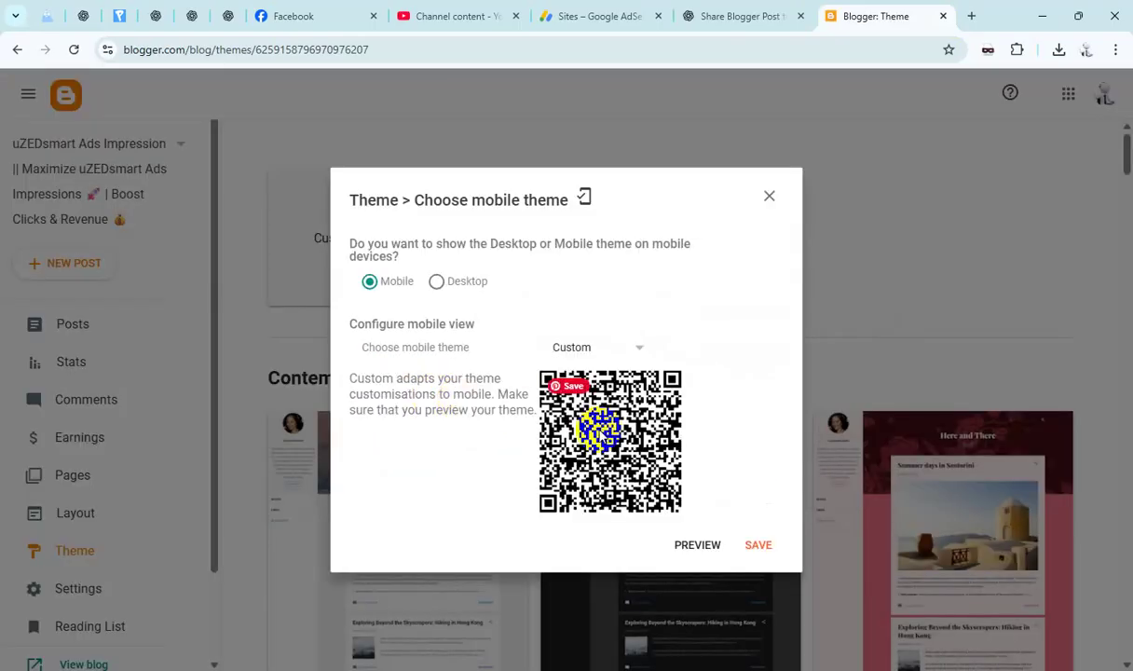
left_click(758, 545)
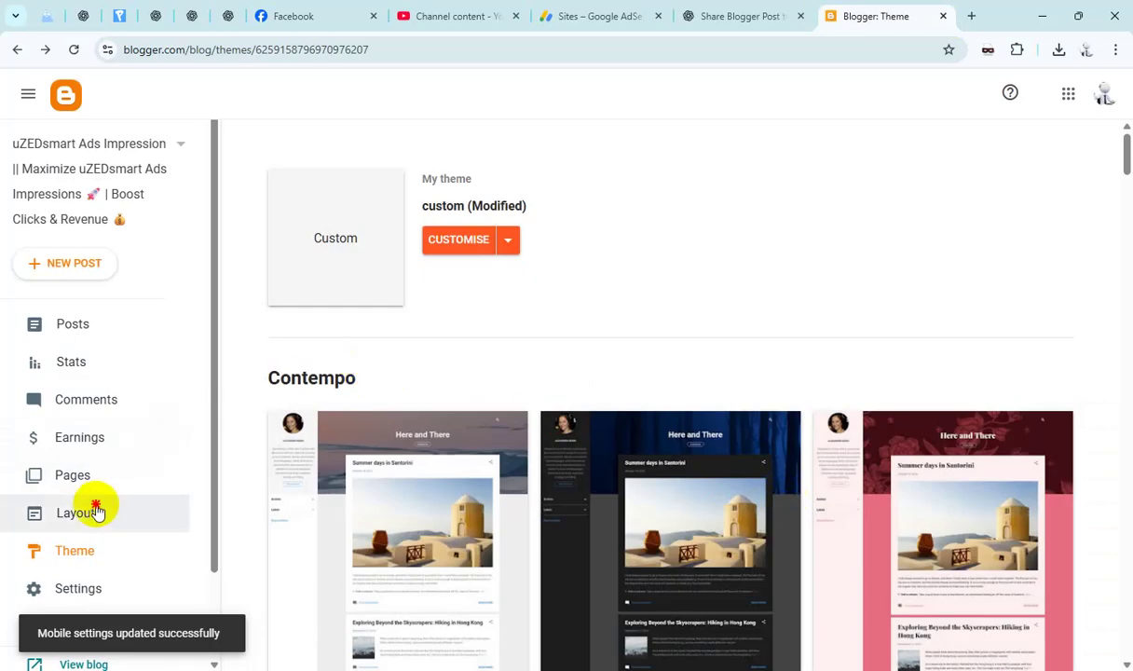
- Open the Theme designer from the blog's layout
left_click(93, 510)
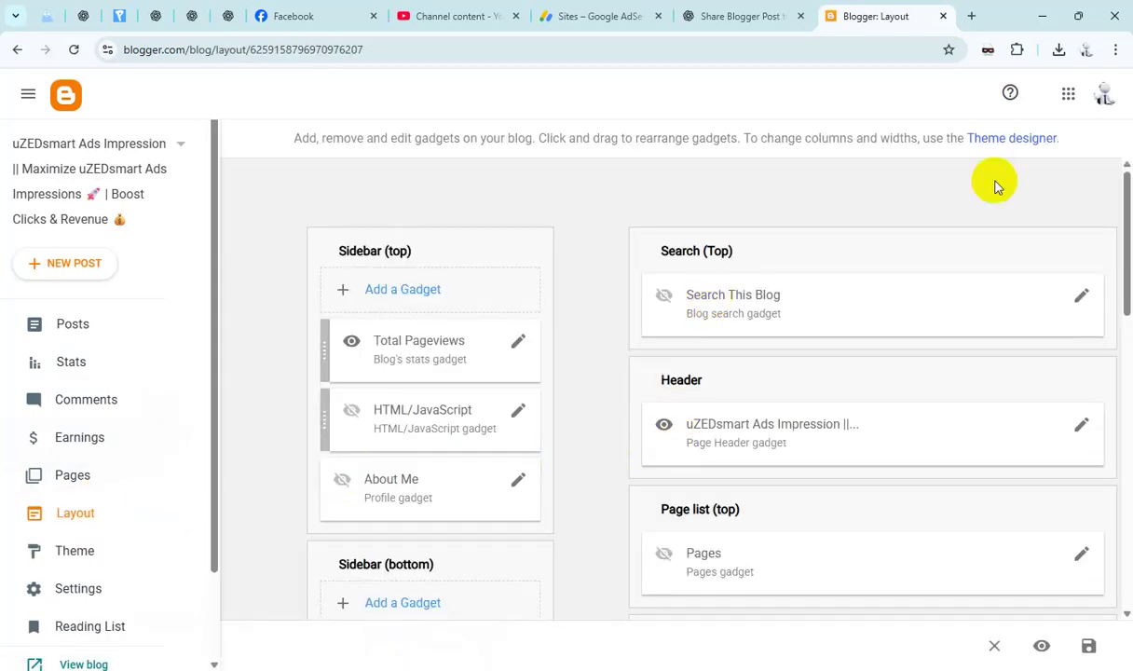
left_click(1011, 139)
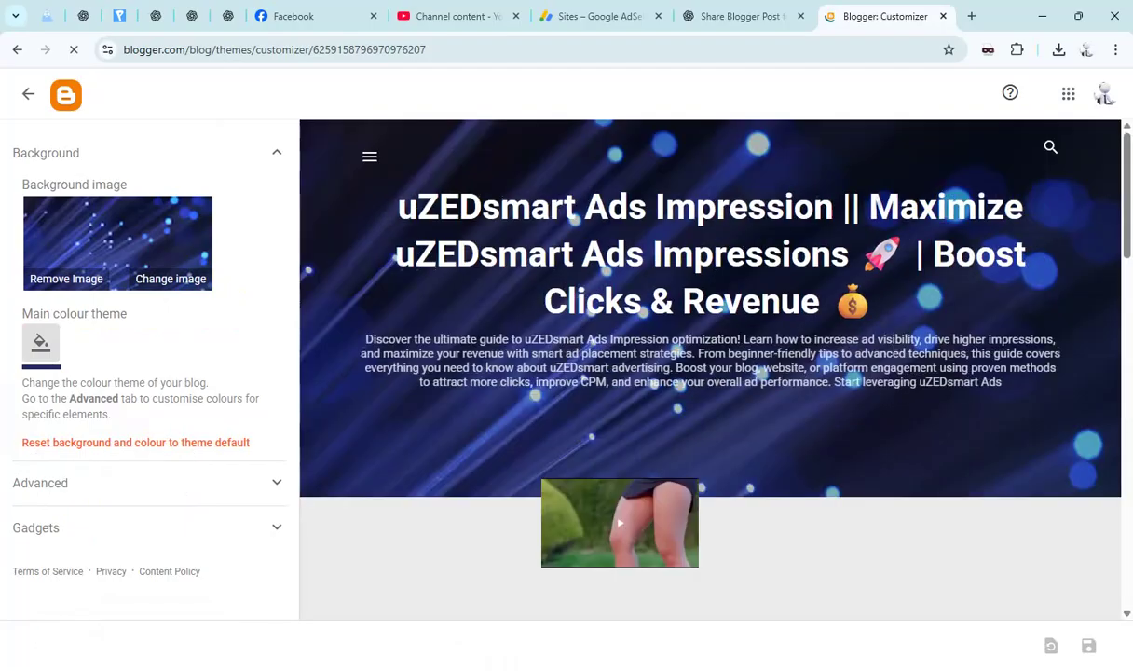
- Switch to File Explorer's "double impression theme settings" folder and enlarge its image thumbnails
mouse_move(683, 622)
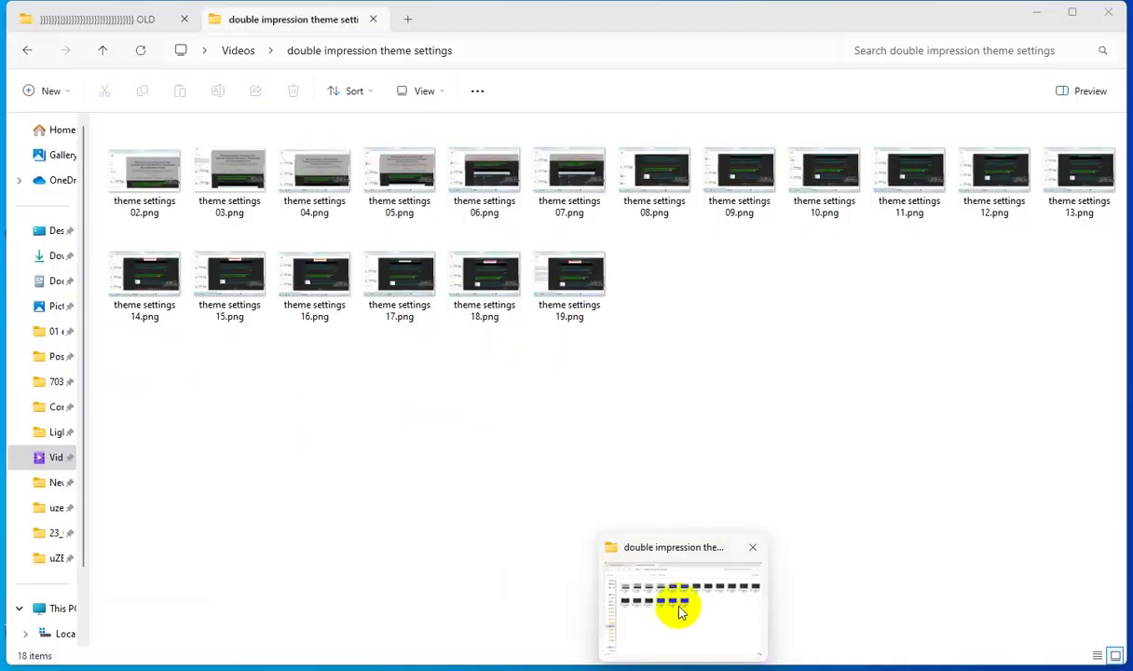
left_click(683, 604)
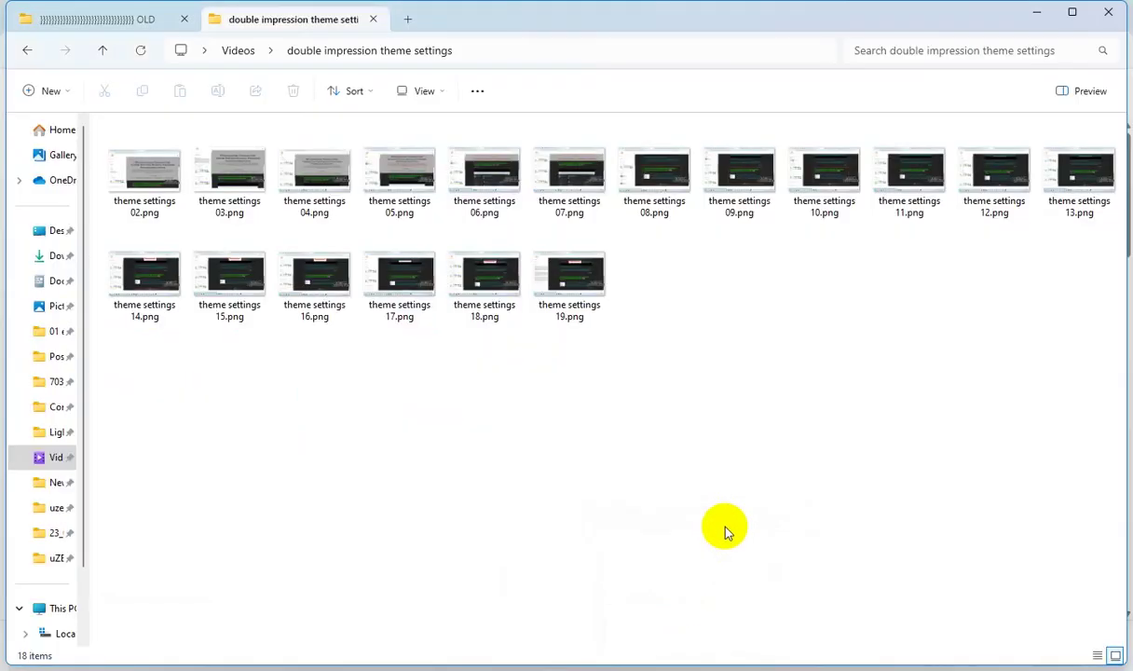
left_click(430, 93)
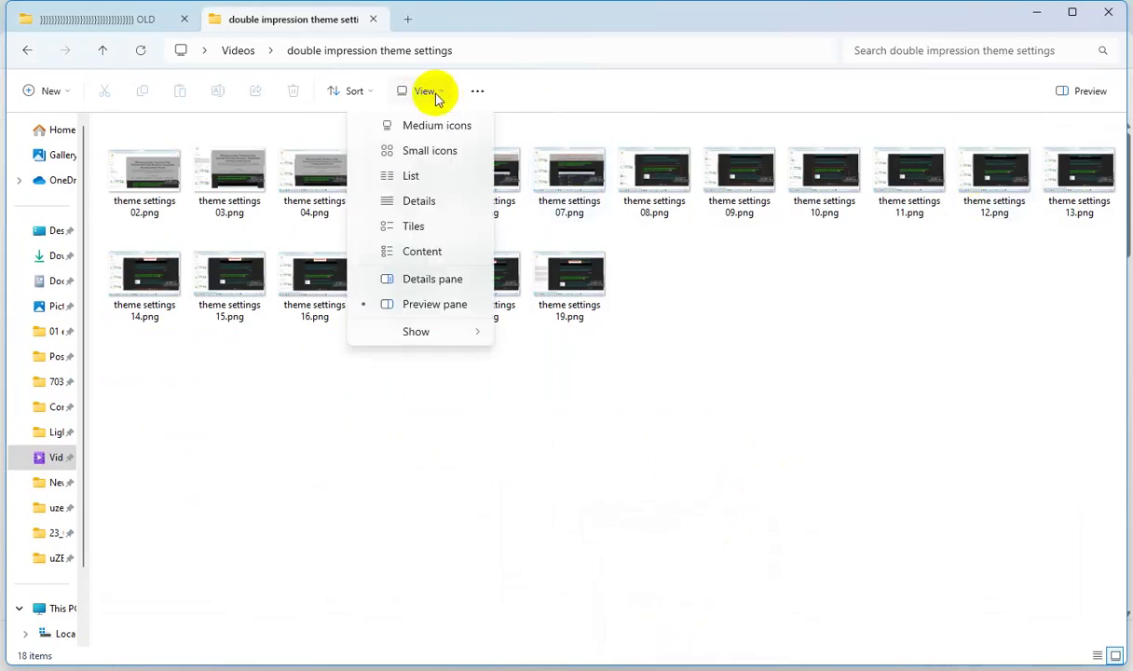
left_click(433, 127)
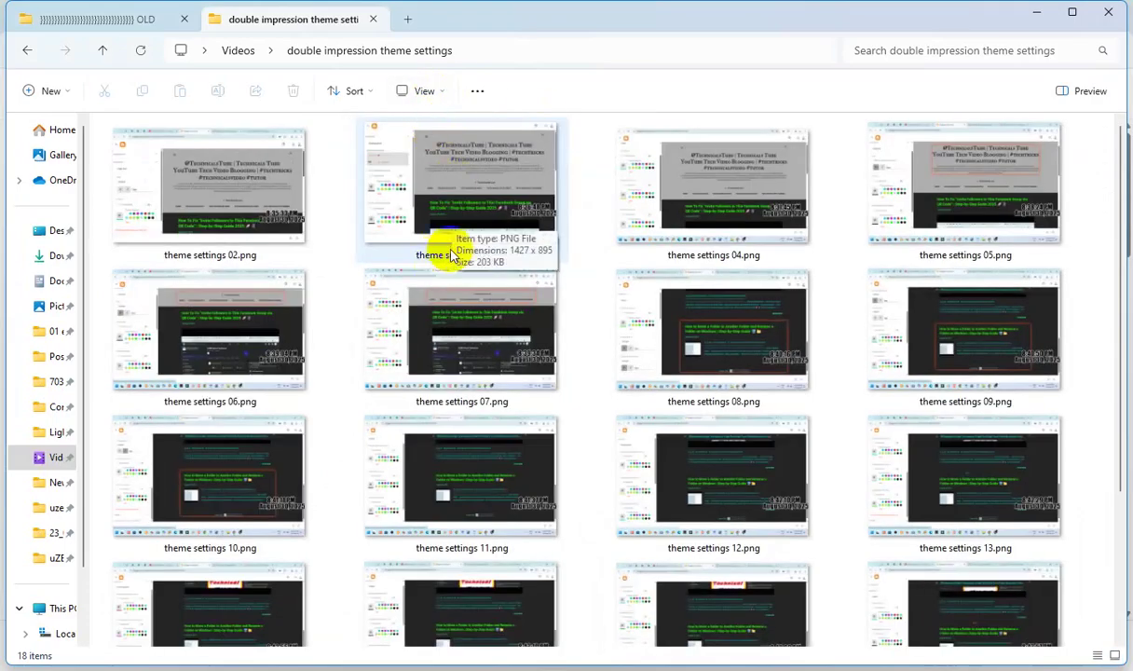
- Open theme settings 02.png in Paint and examine the reference Page Text font and colour settings
left_click(250, 179)
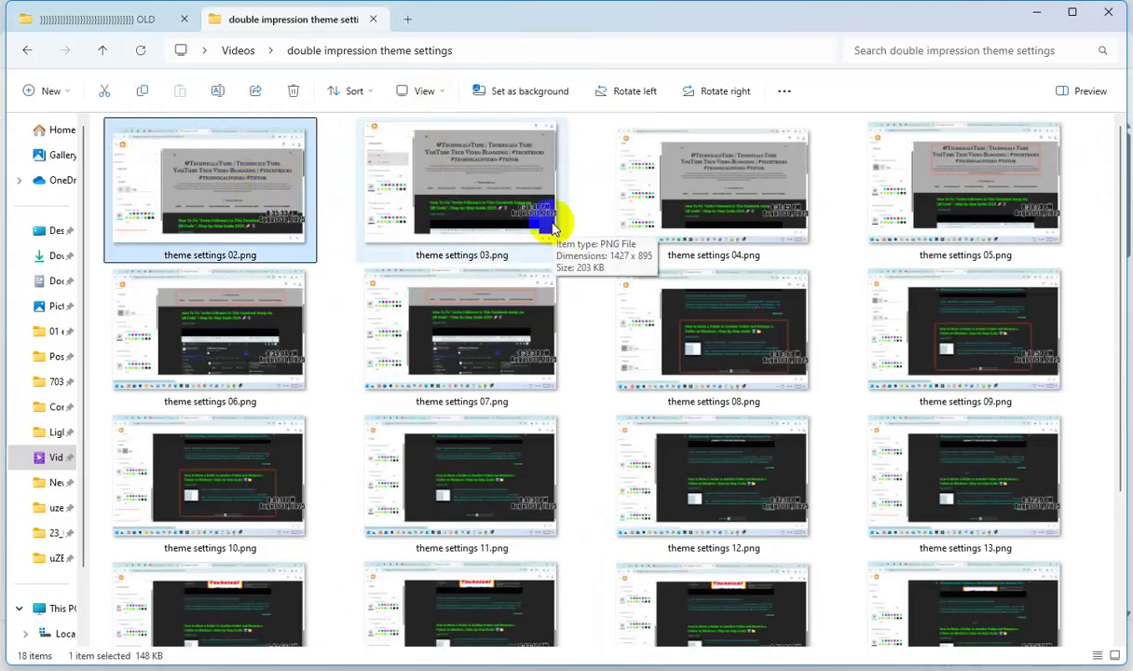
key("Return")
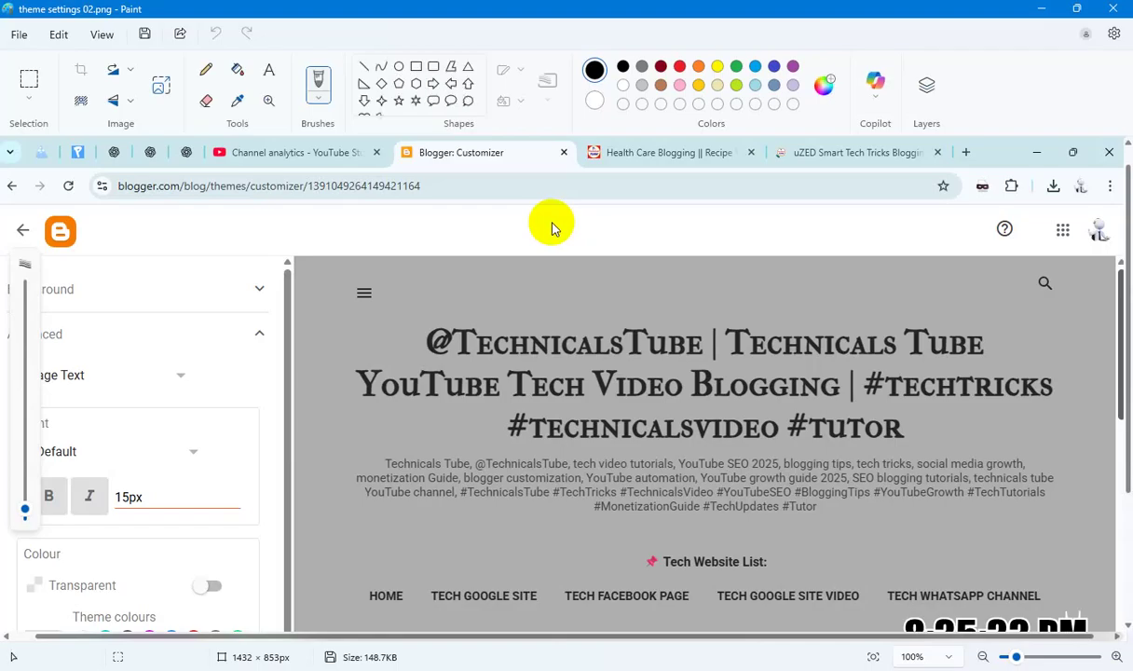
scroll(529, 278, "down", 3)
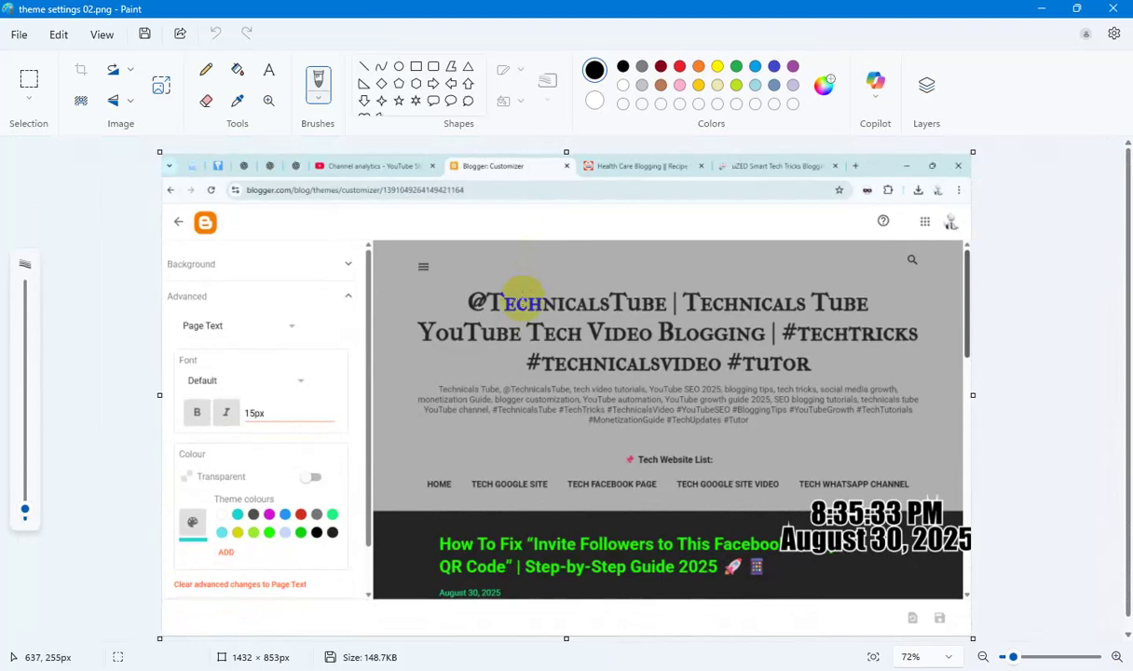
scroll(522, 290, "down", 1)
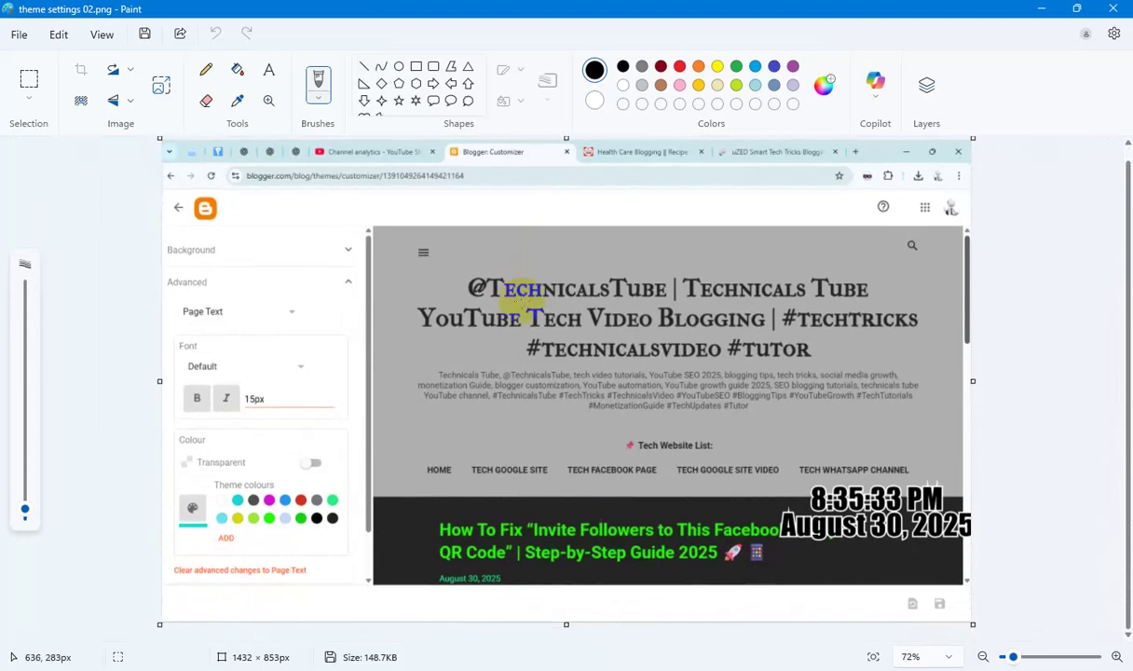
- Switch back to the Blogger customizer in Chrome and set the advanced Page Text colour to turquoise
key("alt+Tab")
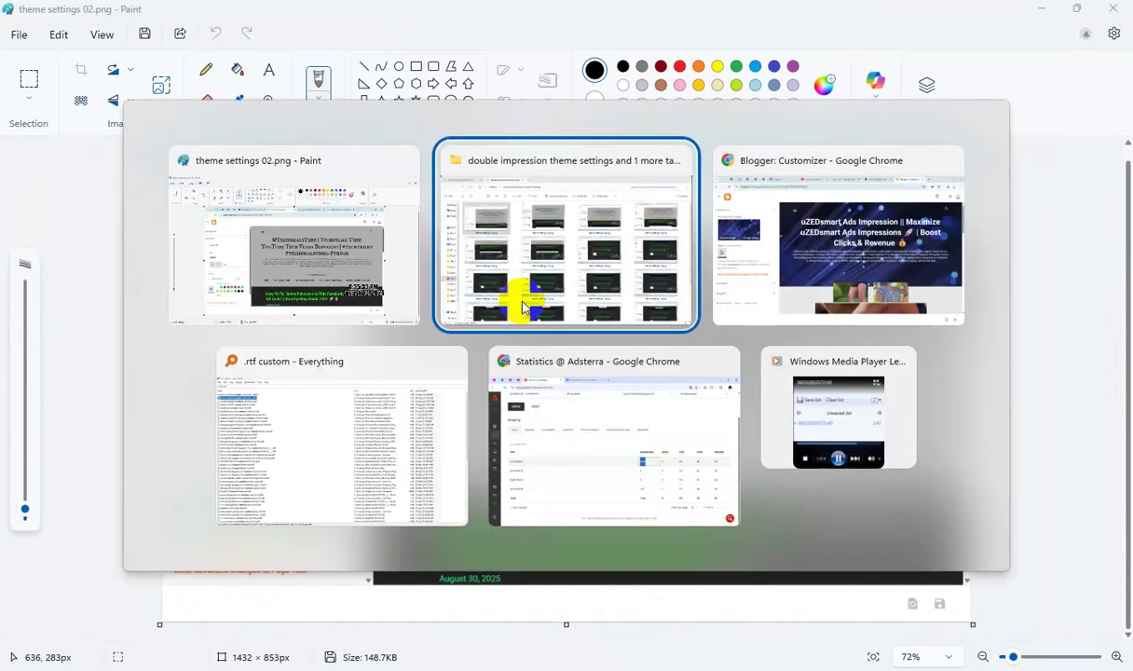
key("alt+Tab")
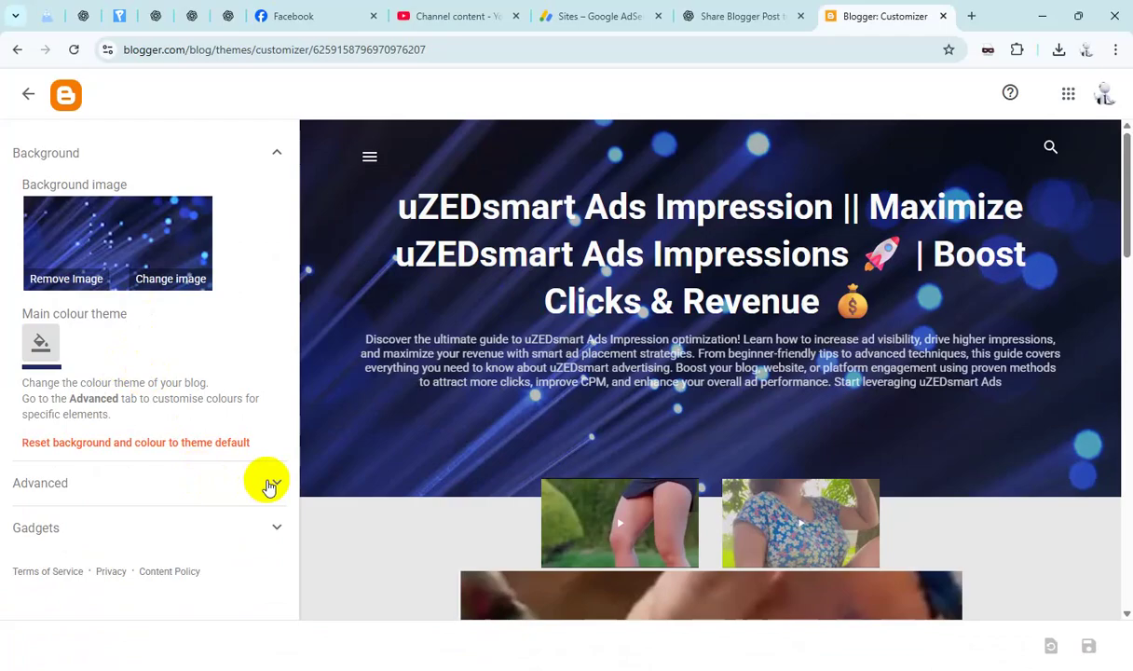
left_click(267, 483)
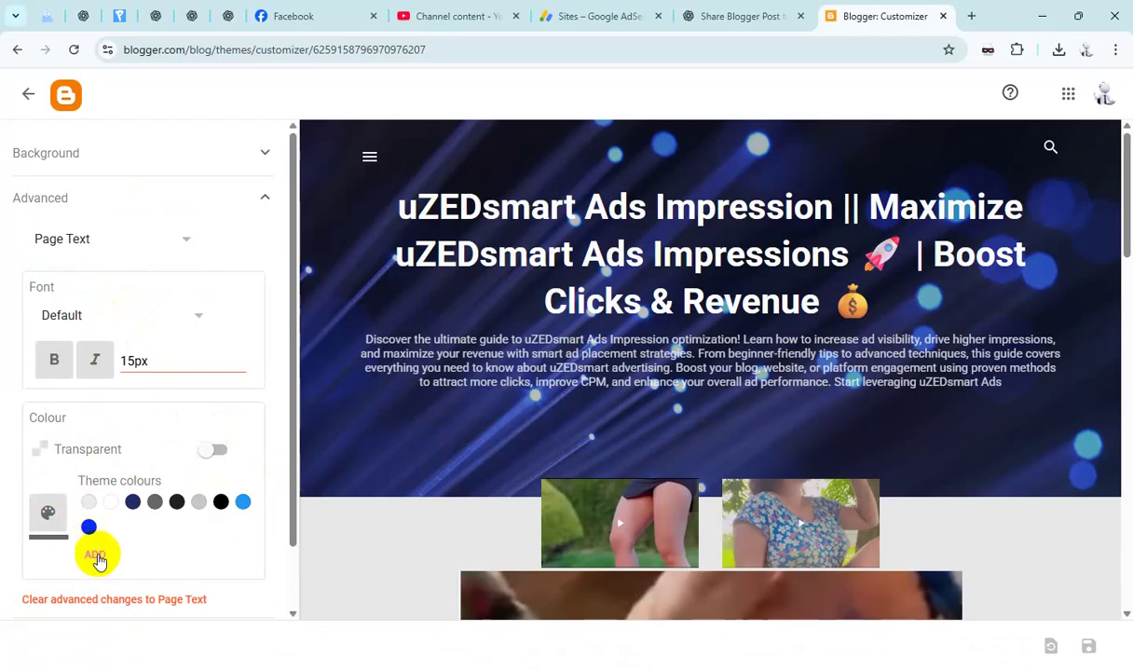
left_click(95, 553)
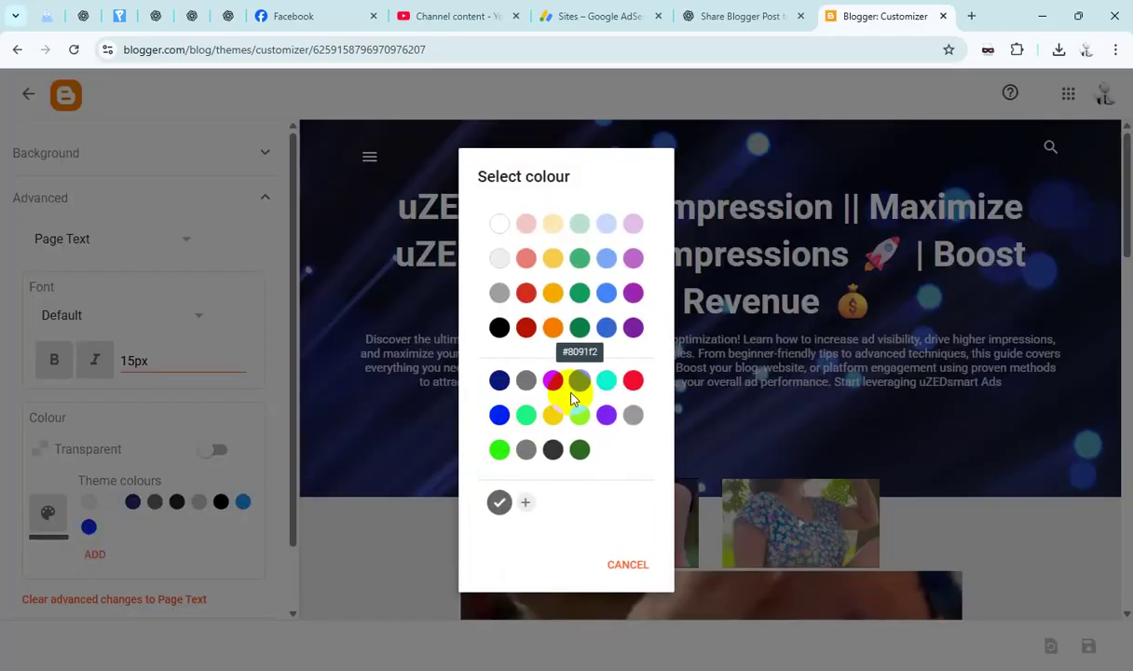
left_click(605, 382)
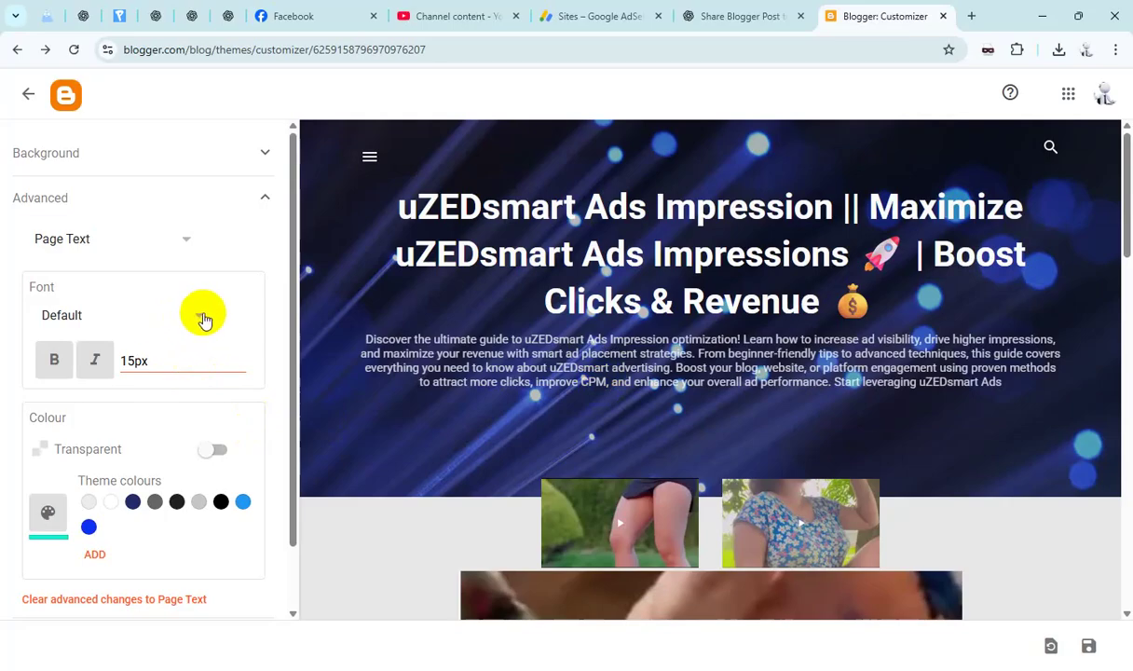
- Switch to Paint to compare the Page Text settings with the reference screenshot, and close the image
key("alt+Tab")
key("alt+Tab")
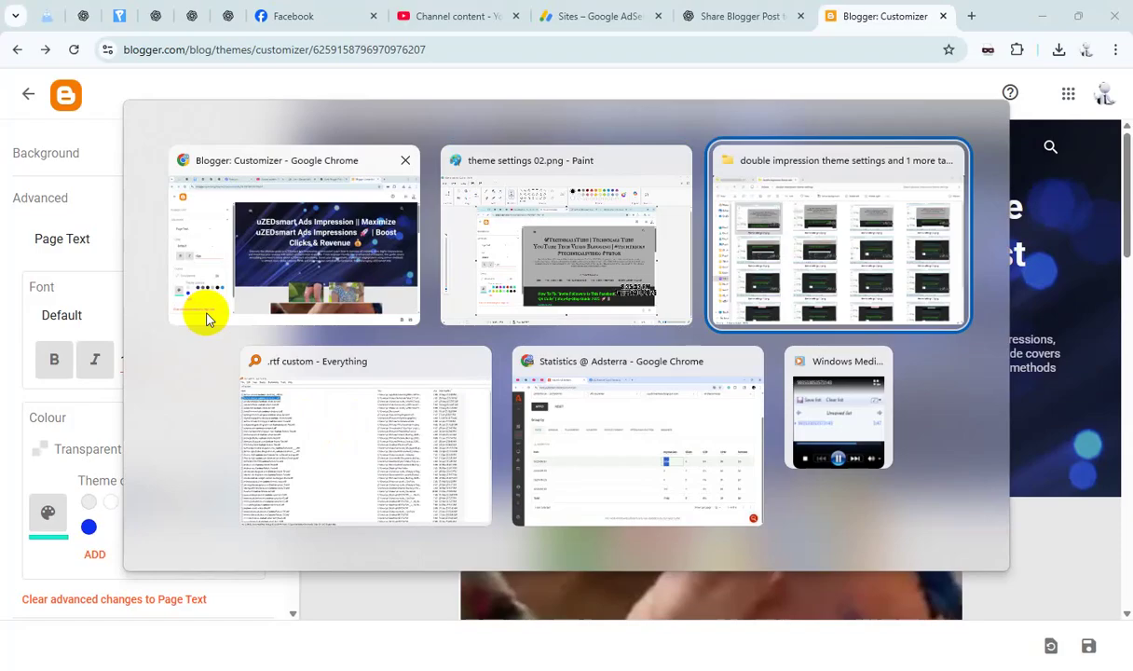
key("alt+shift+Tab")
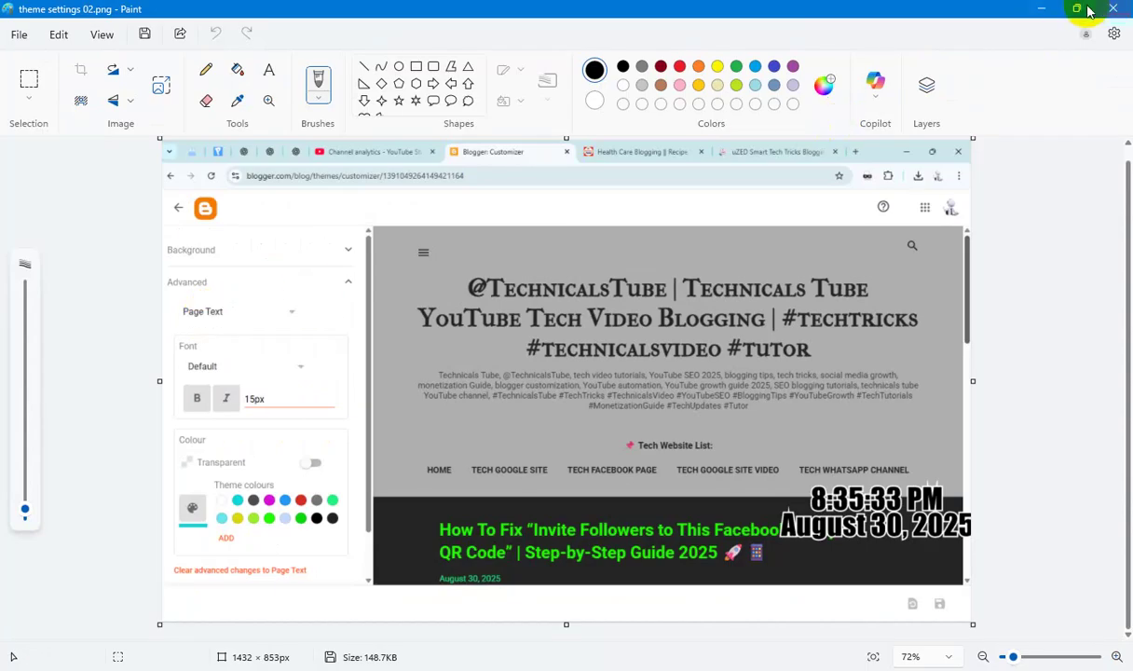
left_click(1080, 8)
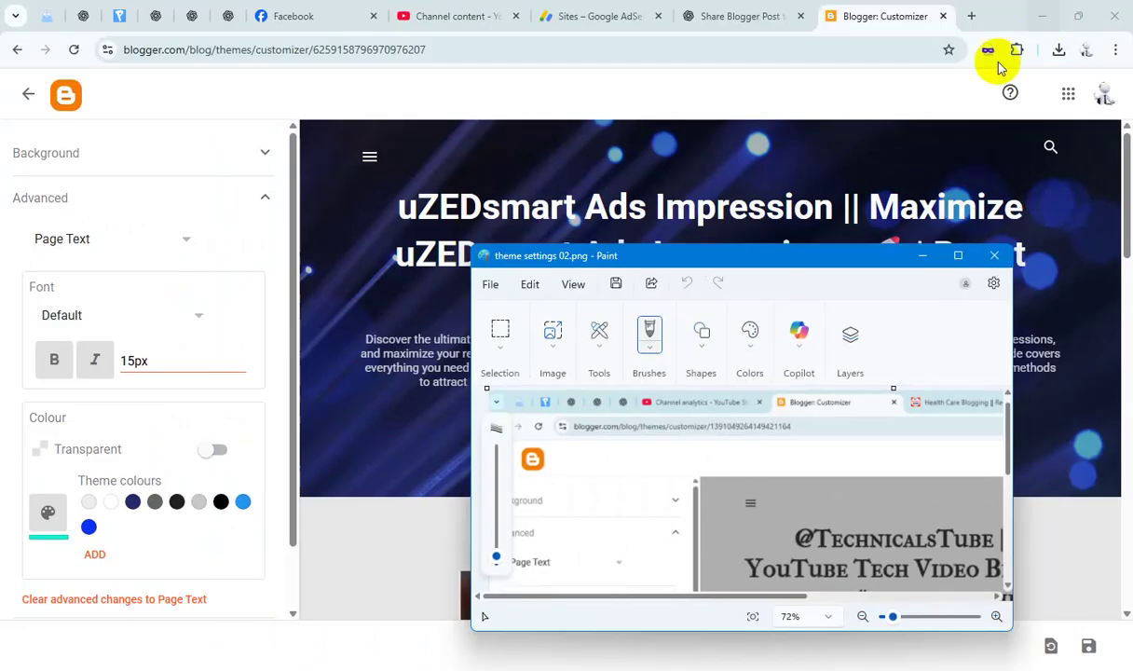
left_click(992, 258)
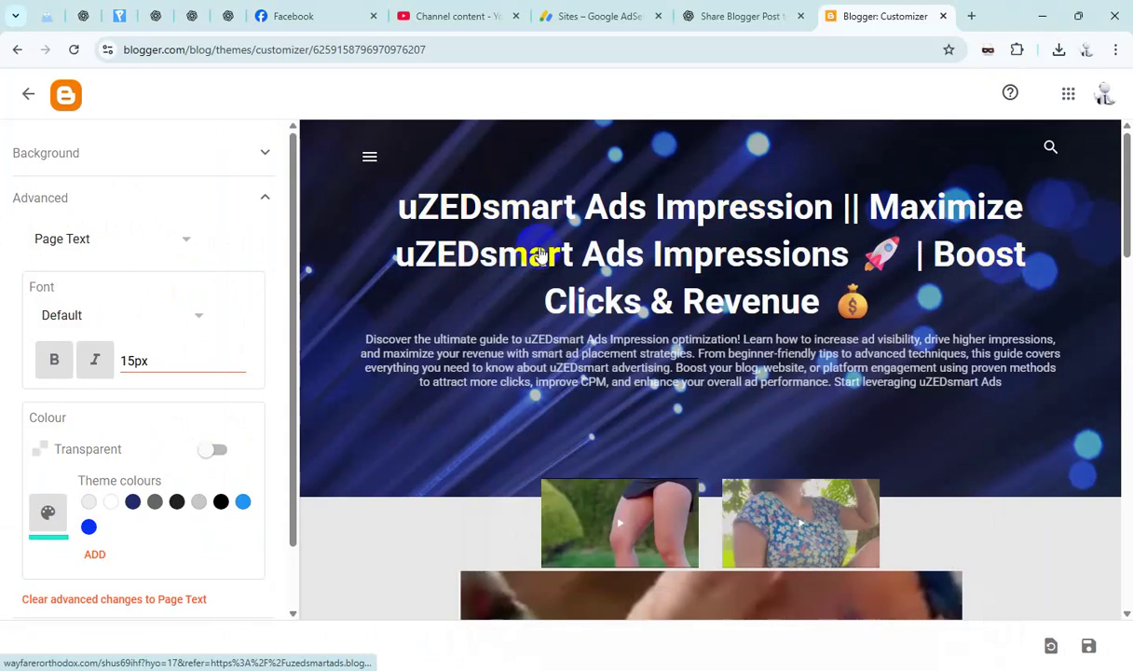
- Return to File Explorer, reopen theme settings 02.png in Paint to recheck it, and close the image again
key("alt+Tab")
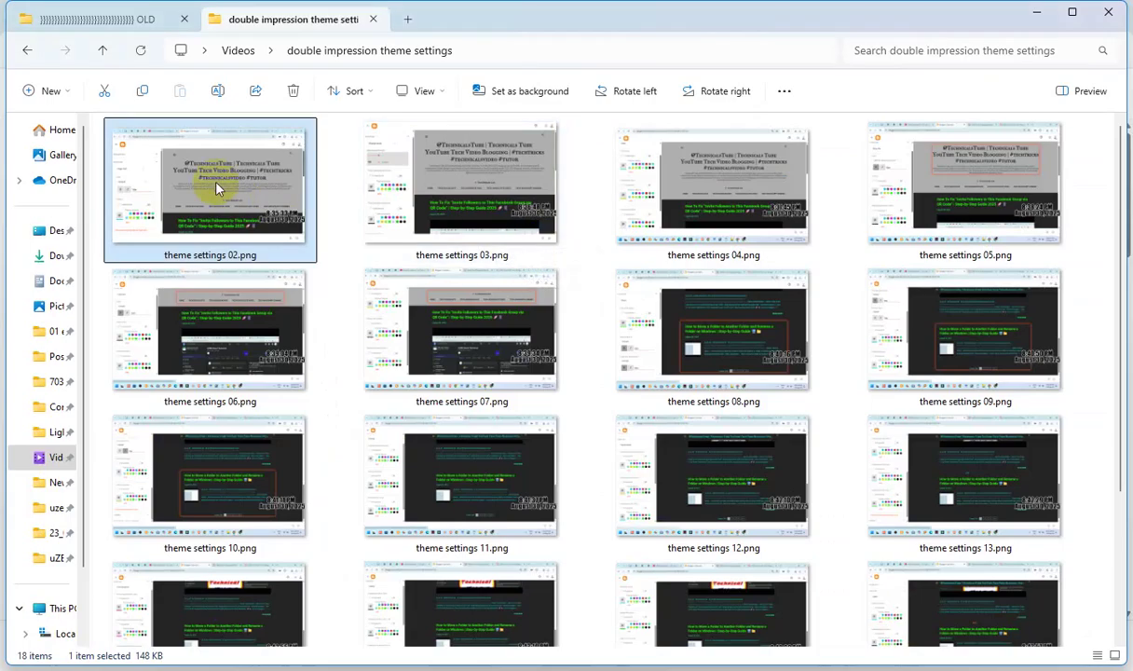
double_click(313, 179)
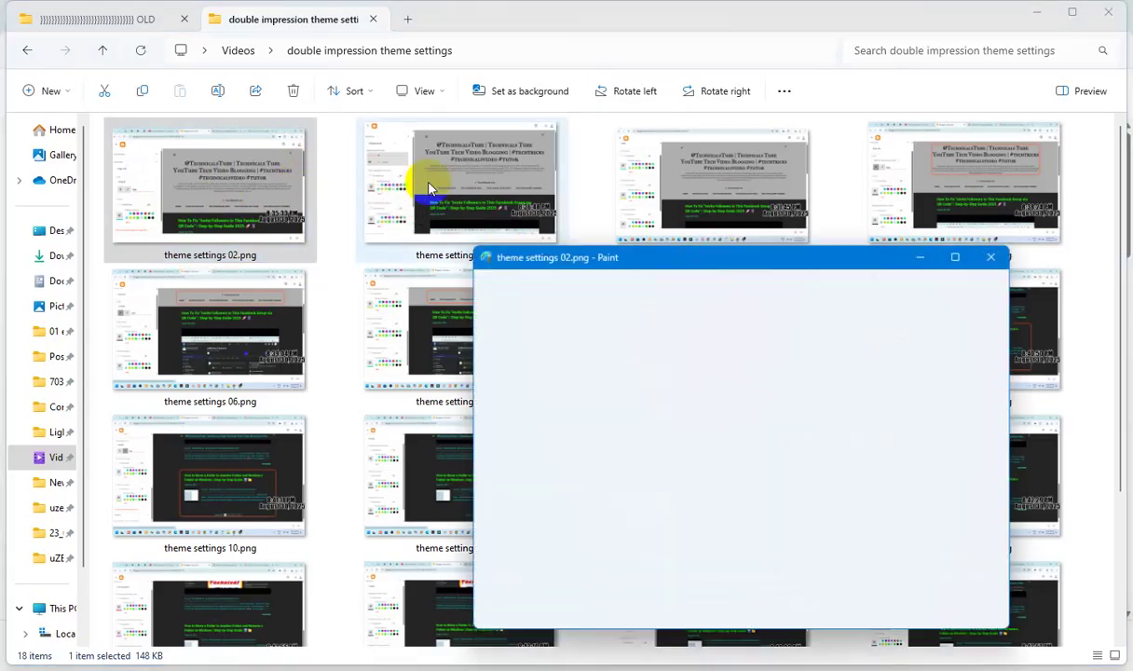
left_click(957, 254)
scroll(548, 354, "down", 1)
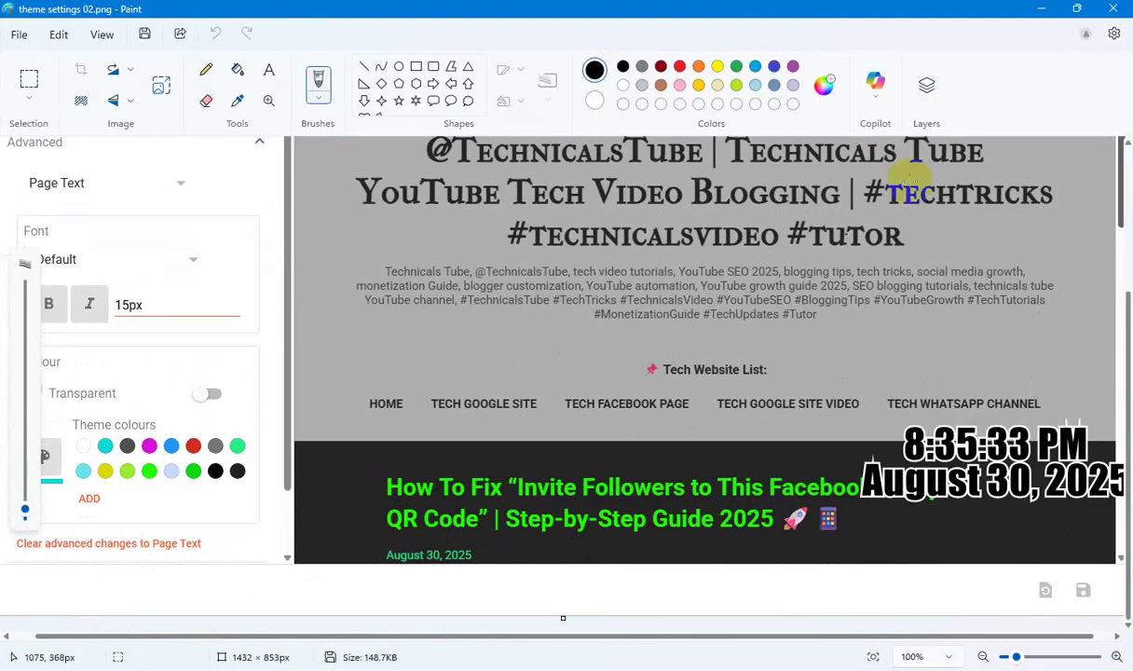
left_click(1076, 9)
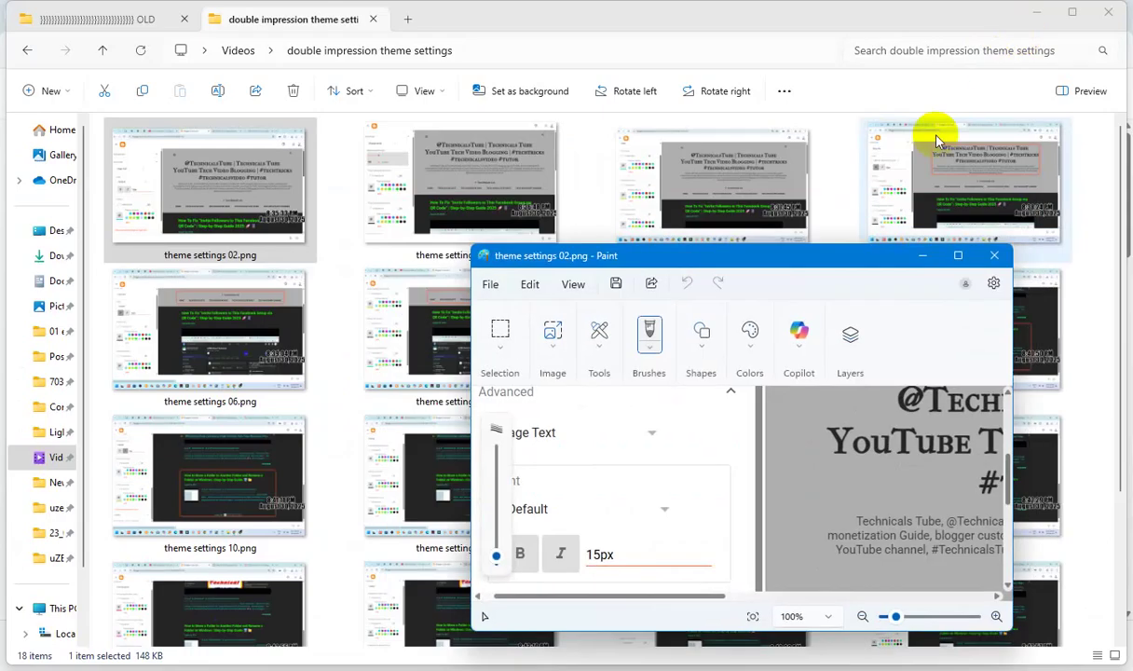
left_click(999, 255)
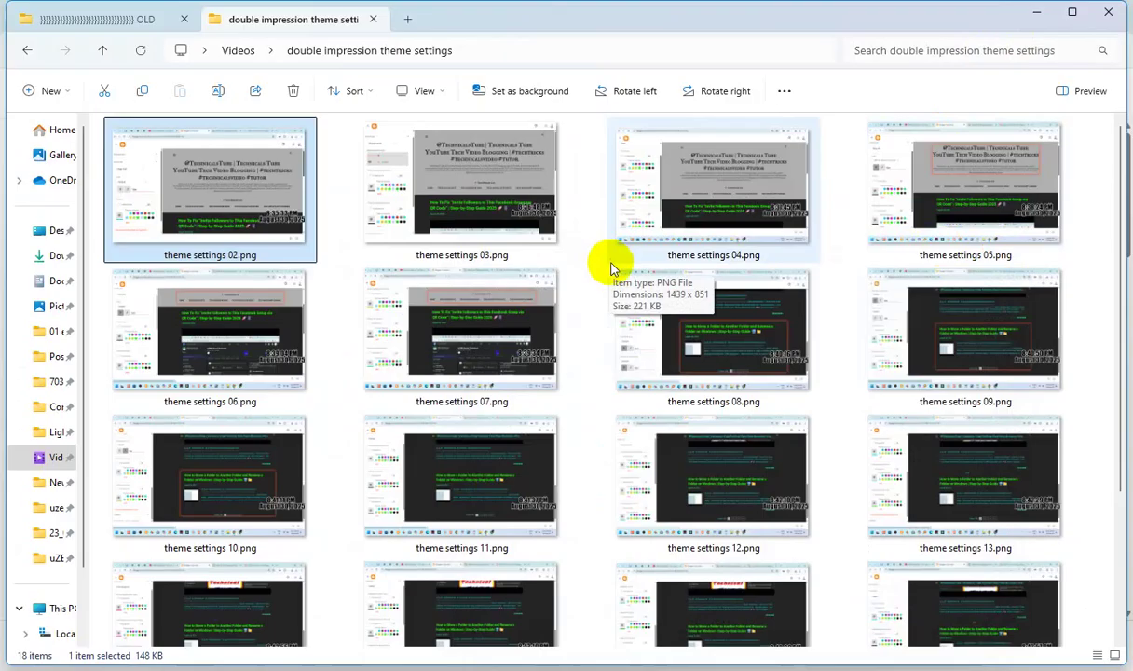
- Open theme settings 03.png with Photos, always using it for PNG files, and close the image
left_click(459, 168)
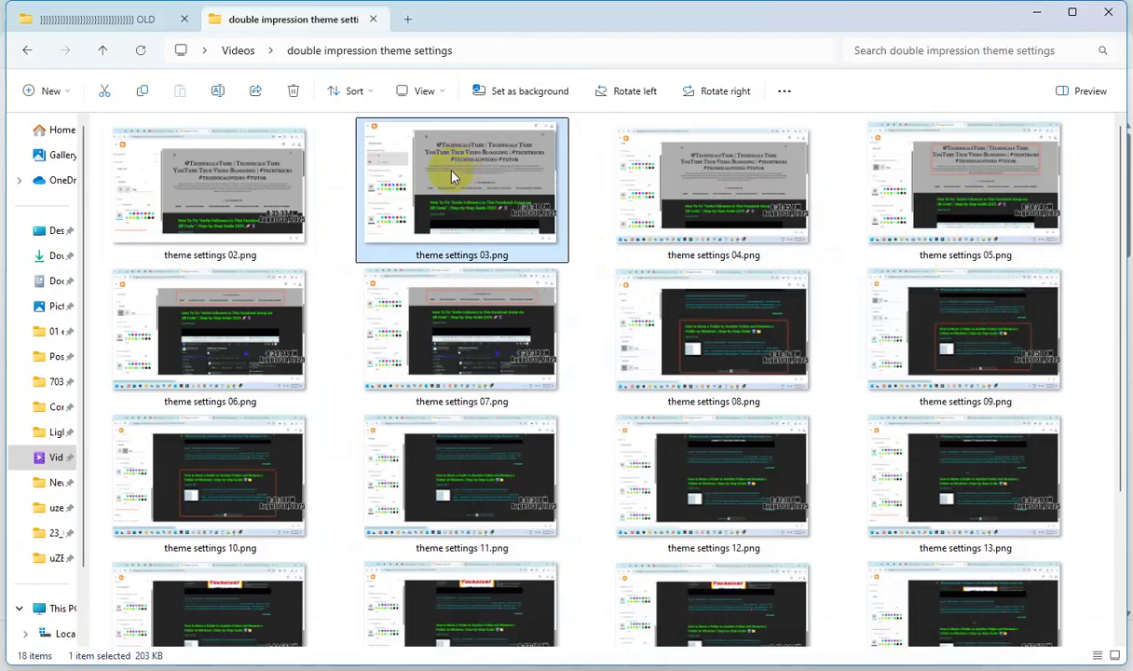
right_click(471, 177)
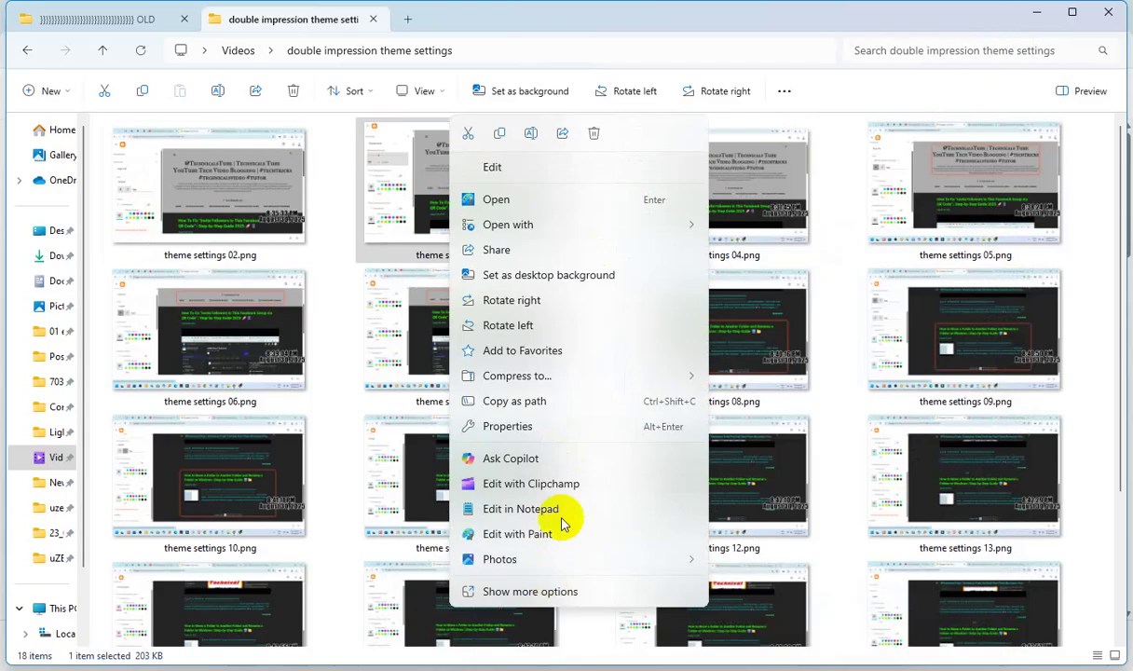
mouse_move(562, 227)
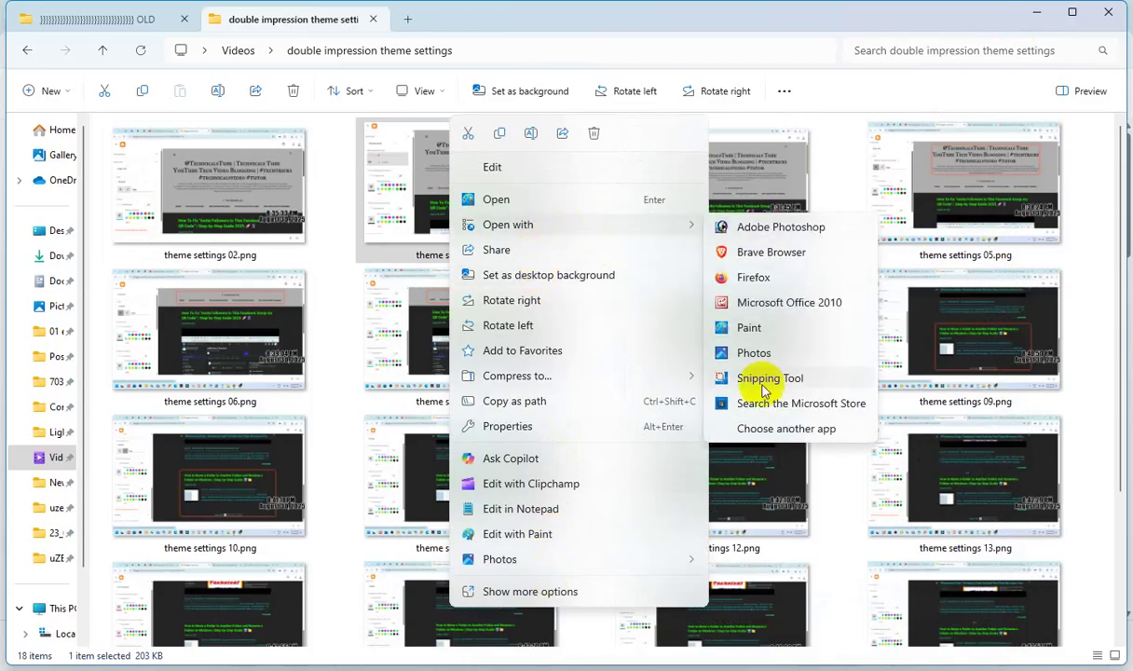
left_click(764, 433)
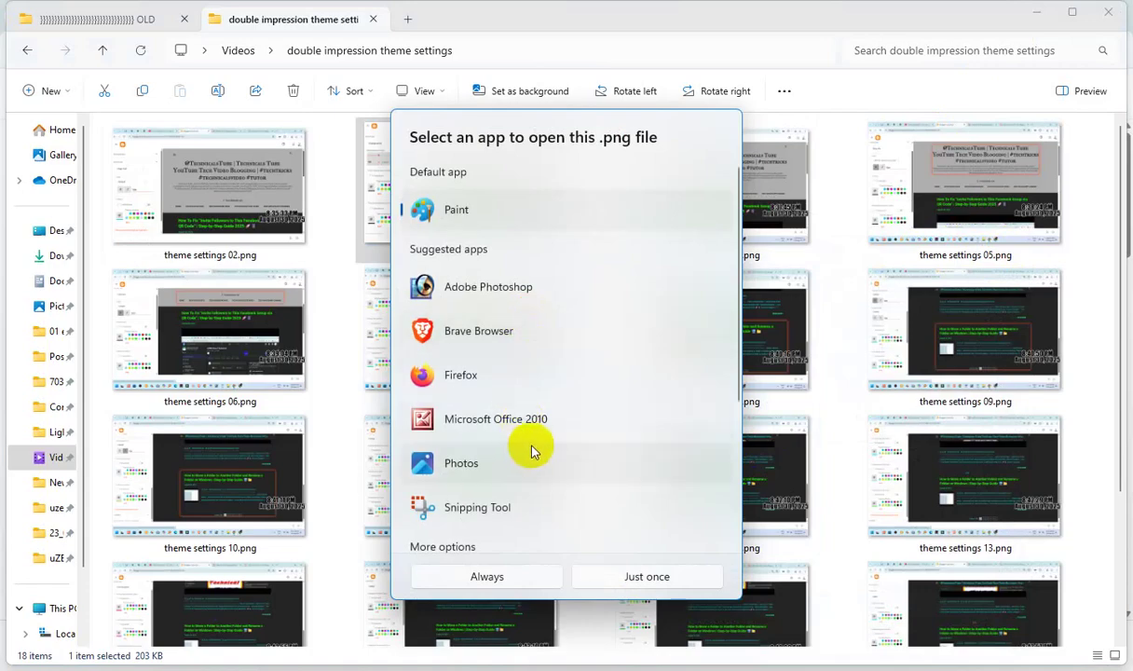
left_click(475, 461)
left_click(486, 576)
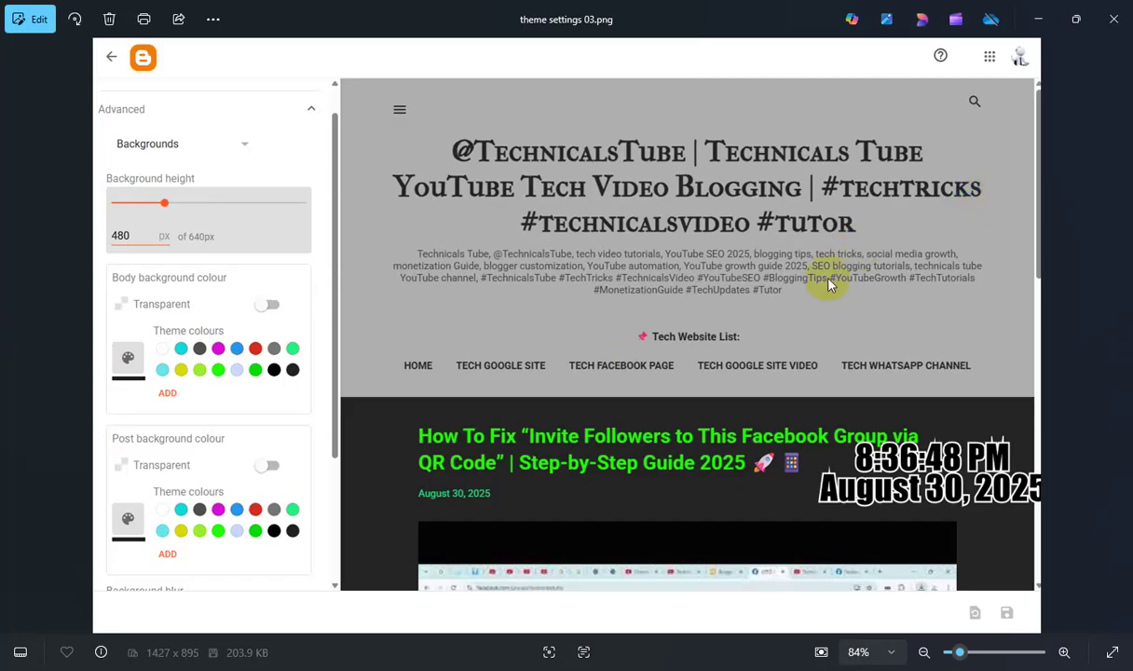
left_click(1114, 20)
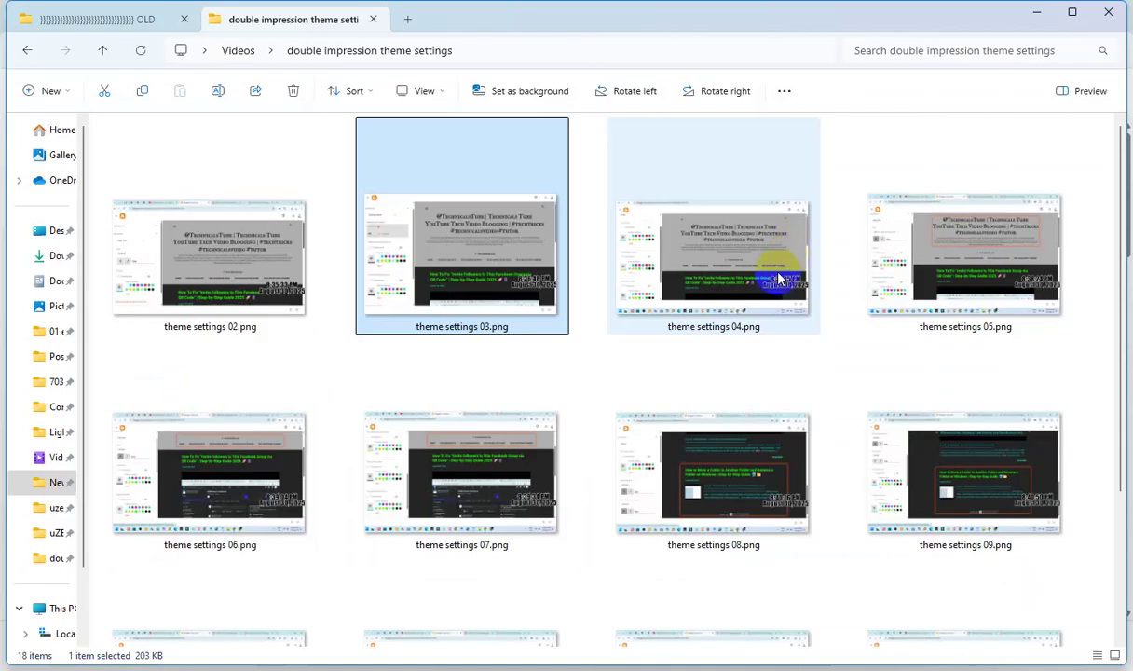
- Open theme settings 02.png in Photos and advance to theme settings 03.png to examine the reference Backgrounds settings
left_click(233, 258)
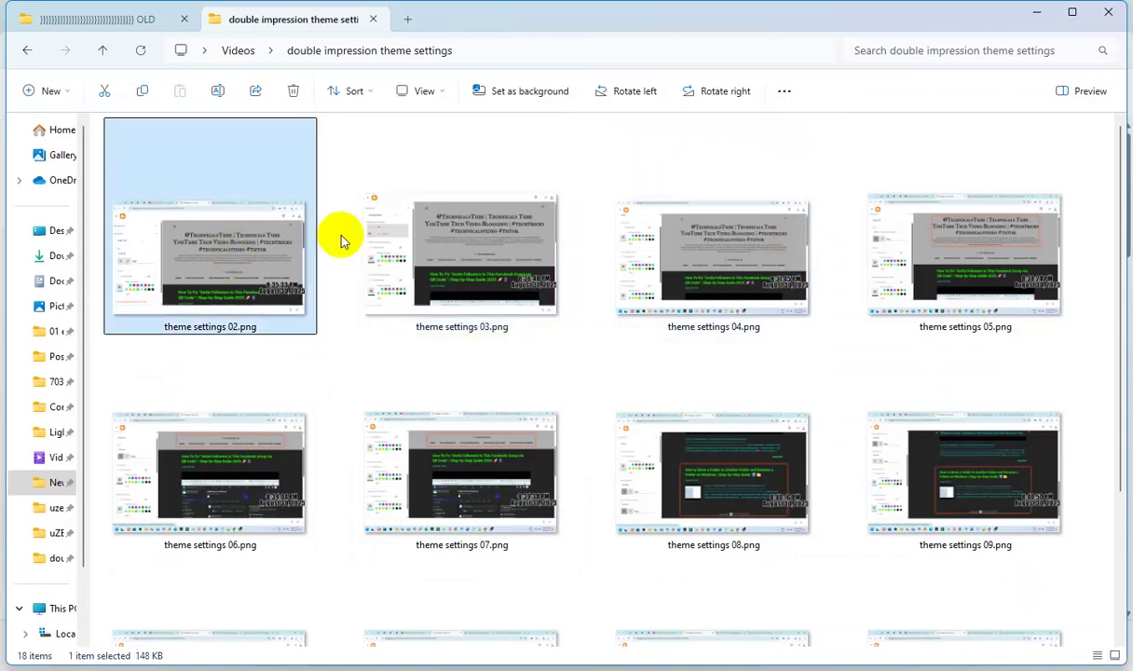
key("Return")
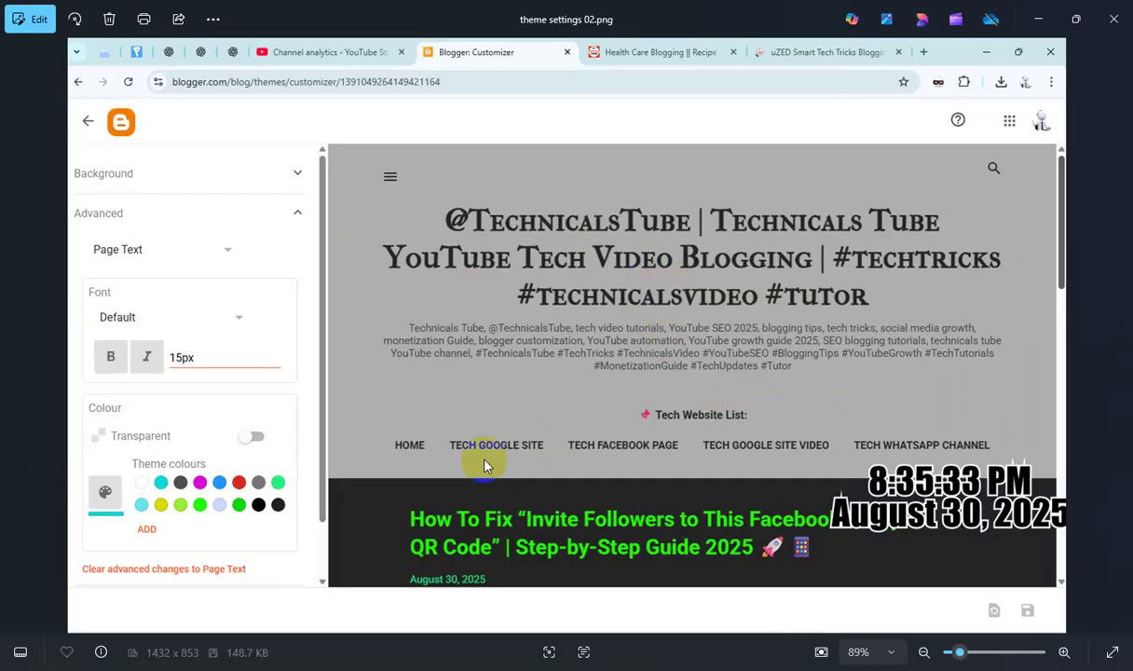
key("Right")
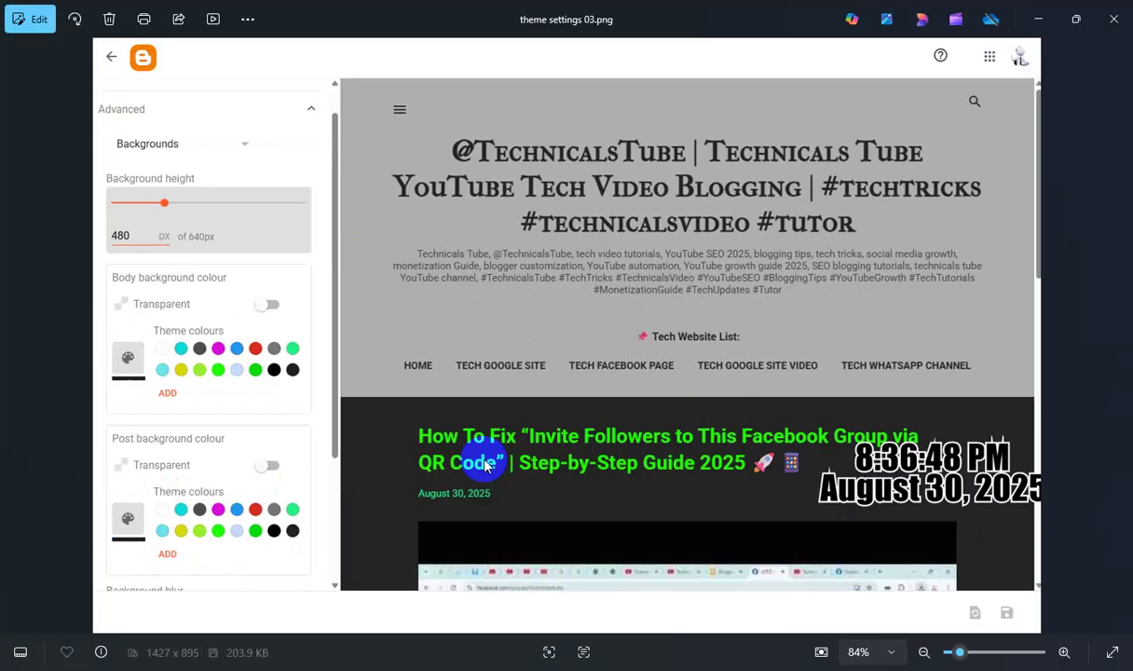
- Switch to the Blogger customizer in Chrome, set the advanced Body and Post background colours to black, and save the theme
key("alt+Tab")
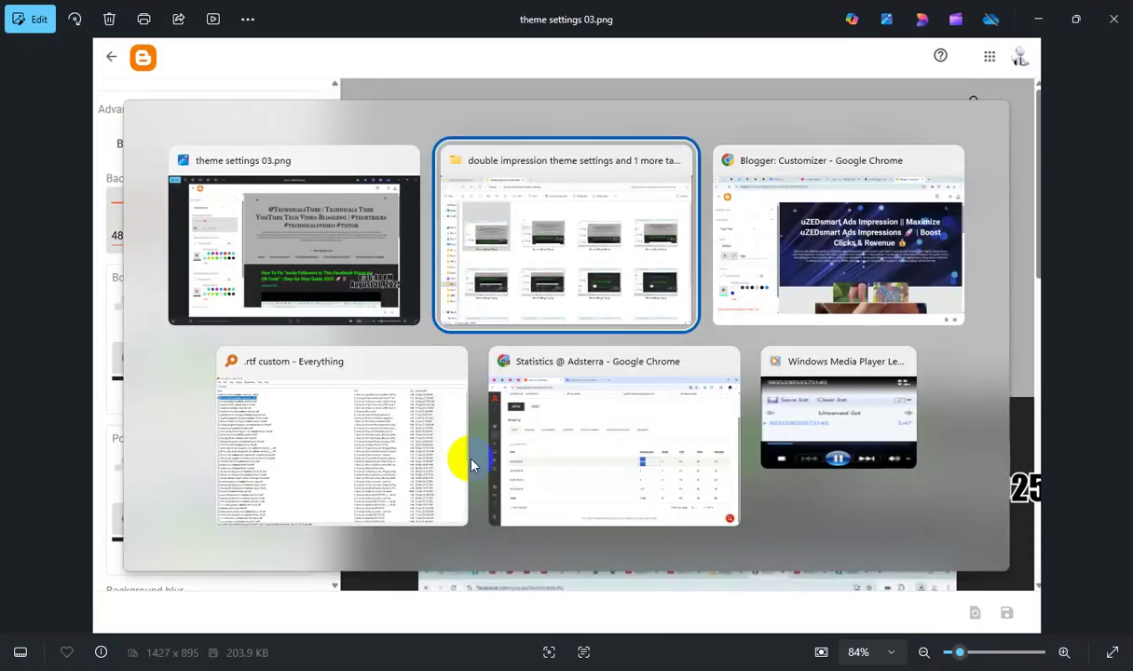
key("alt+Tab")
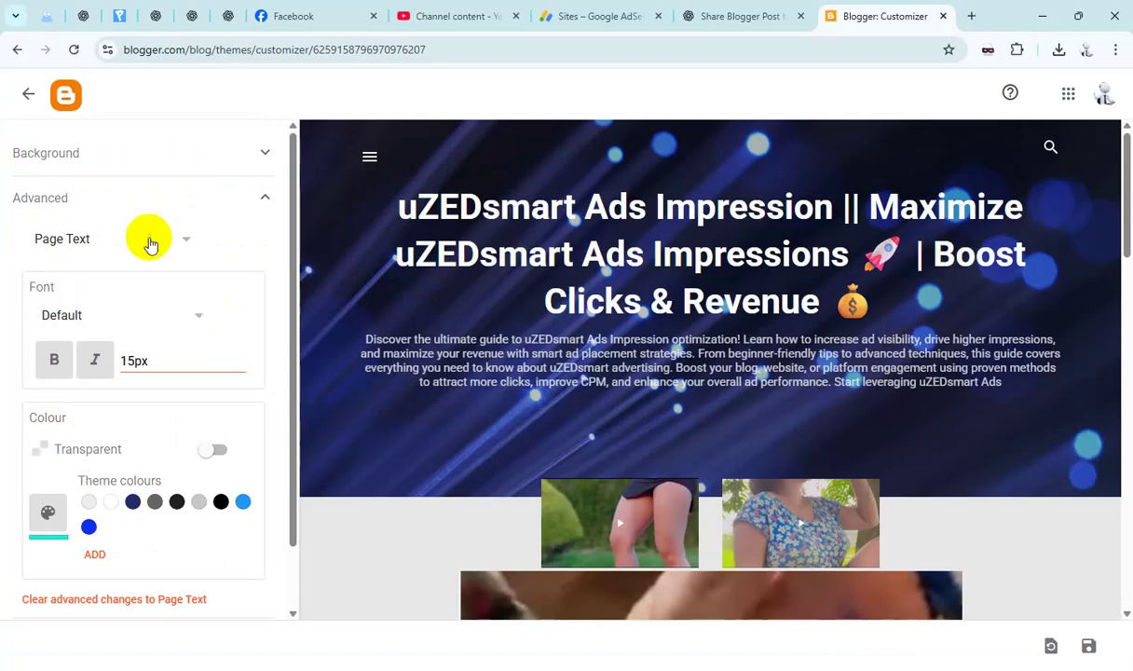
left_click(149, 241)
left_click(96, 277)
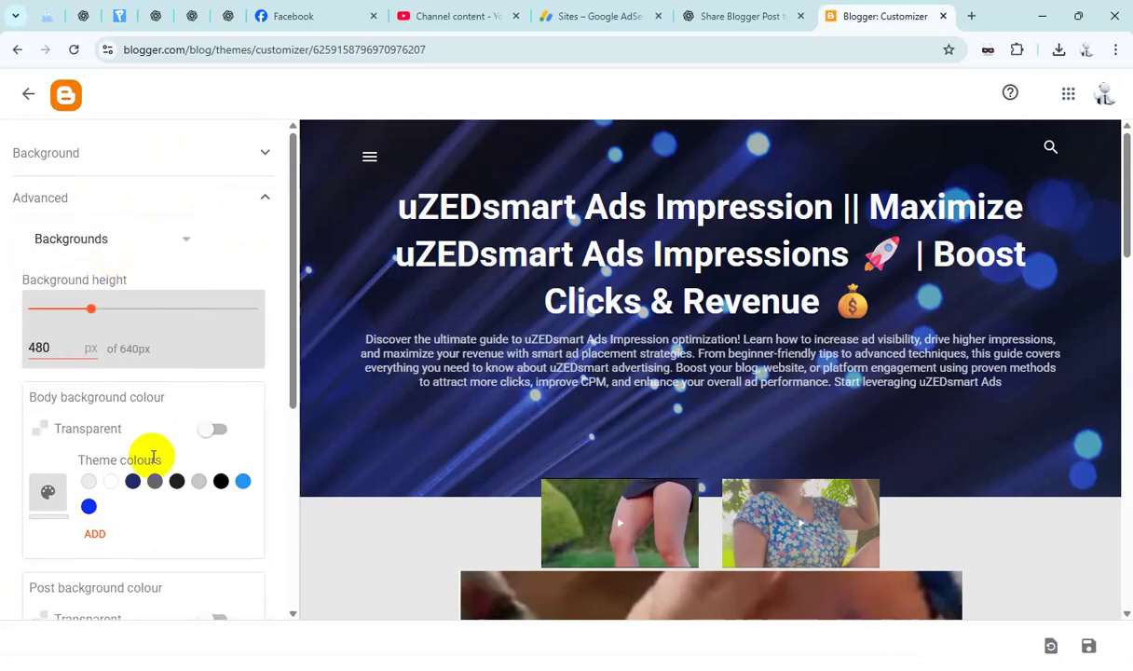
scroll(149, 453, "down", 1)
left_click(220, 403)
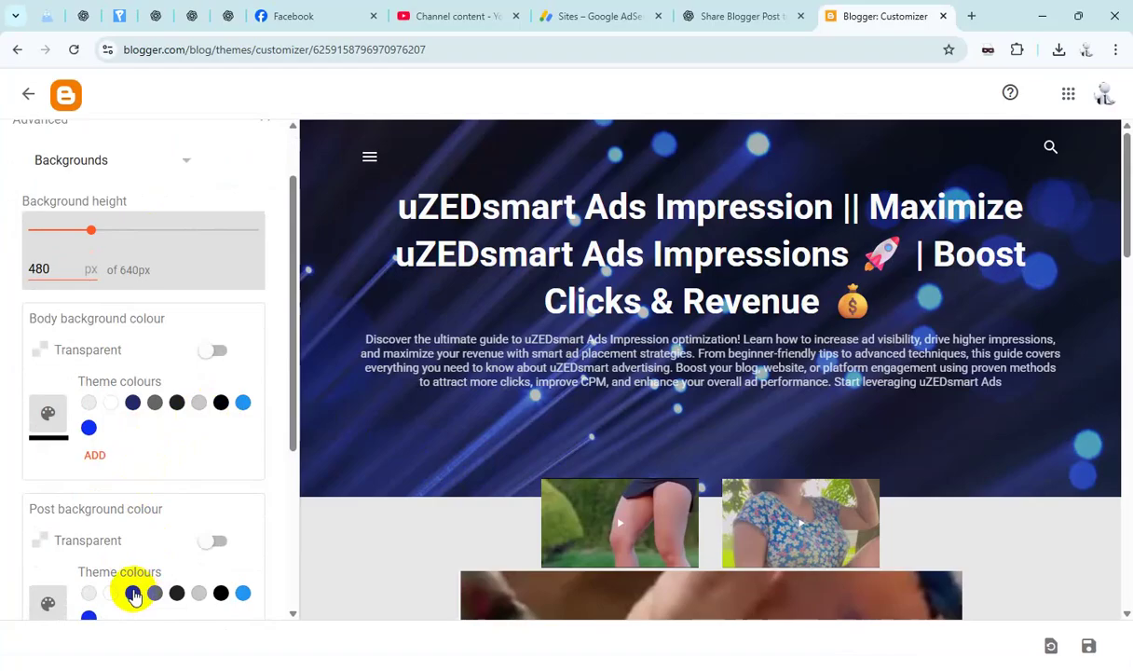
scroll(215, 587, "down", 2)
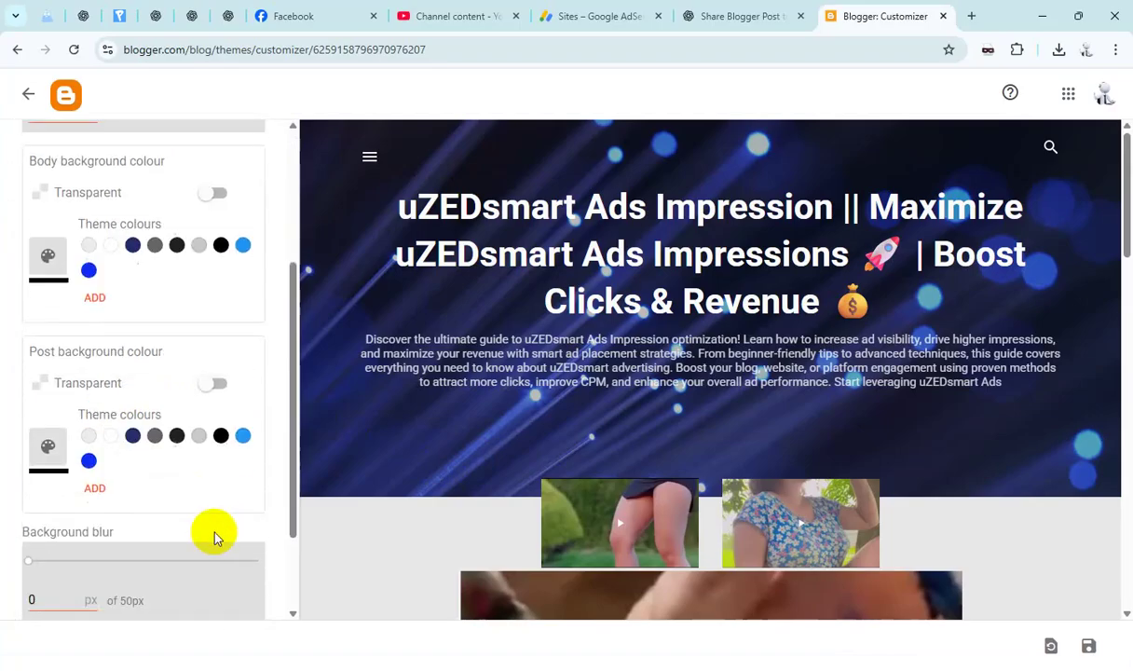
scroll(222, 528, "down", 1)
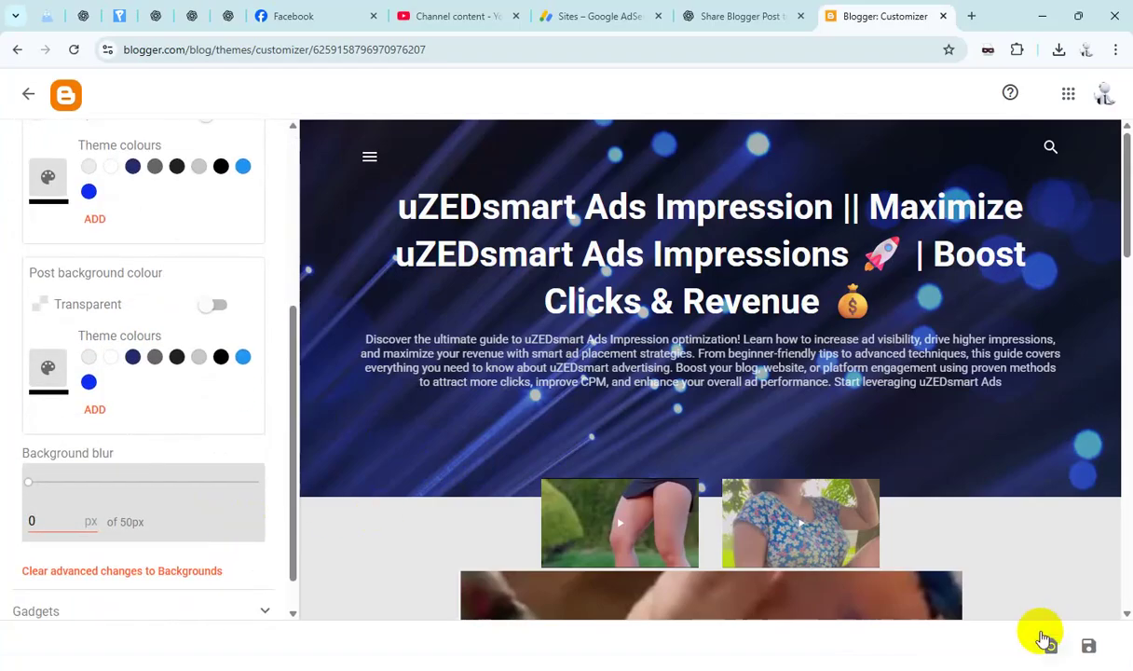
left_click(1087, 646)
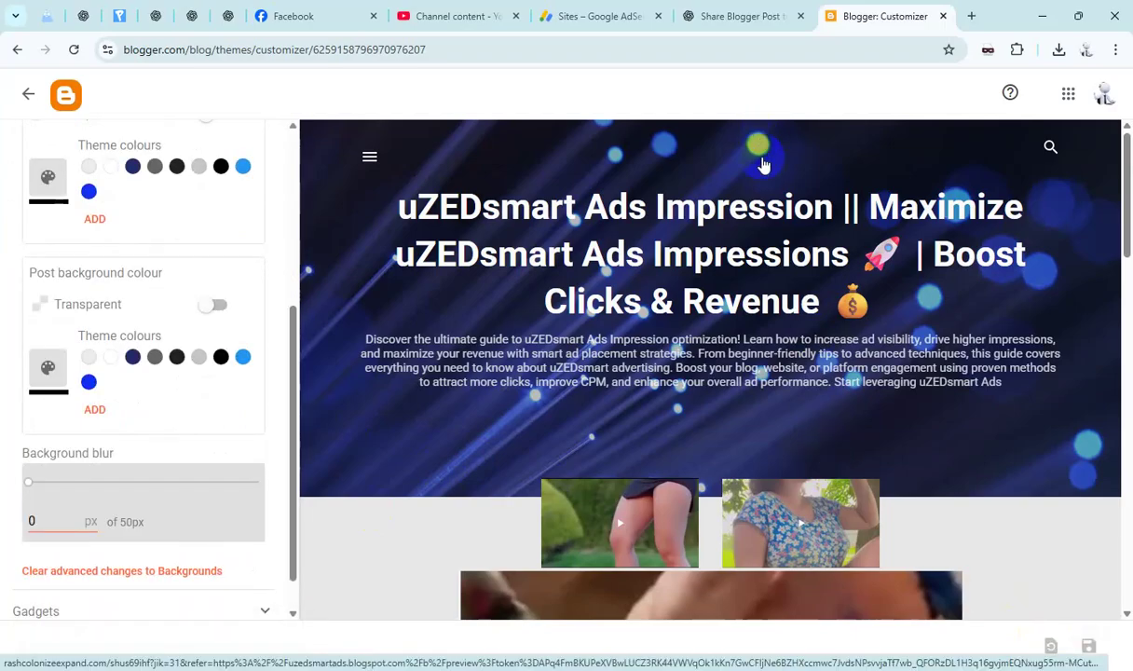
- Switch to Photos and advance to theme settings 04.png to examine the reference Links colours
key("alt+Tab")
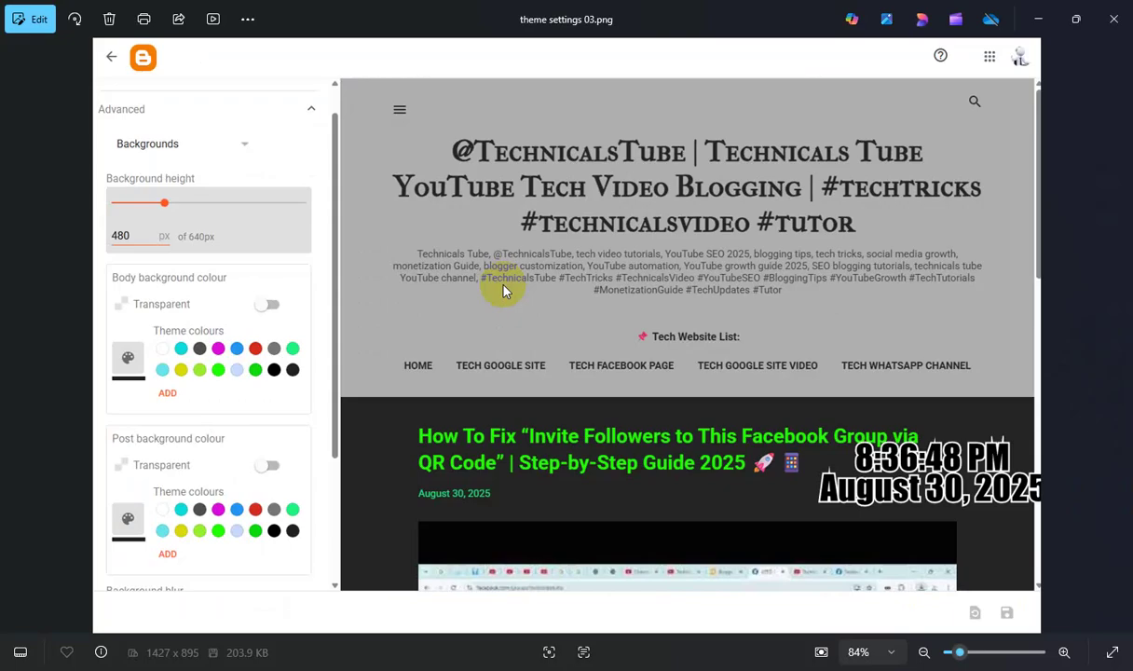
key("Right")
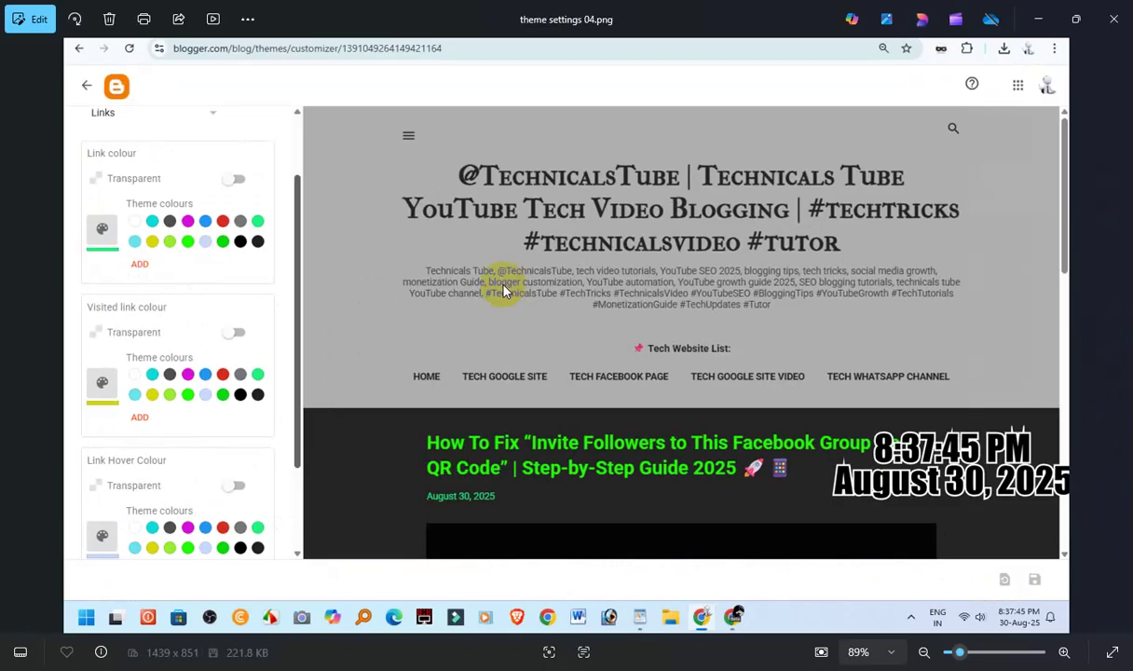
key("alt+Tab")
key("alt+Tab")
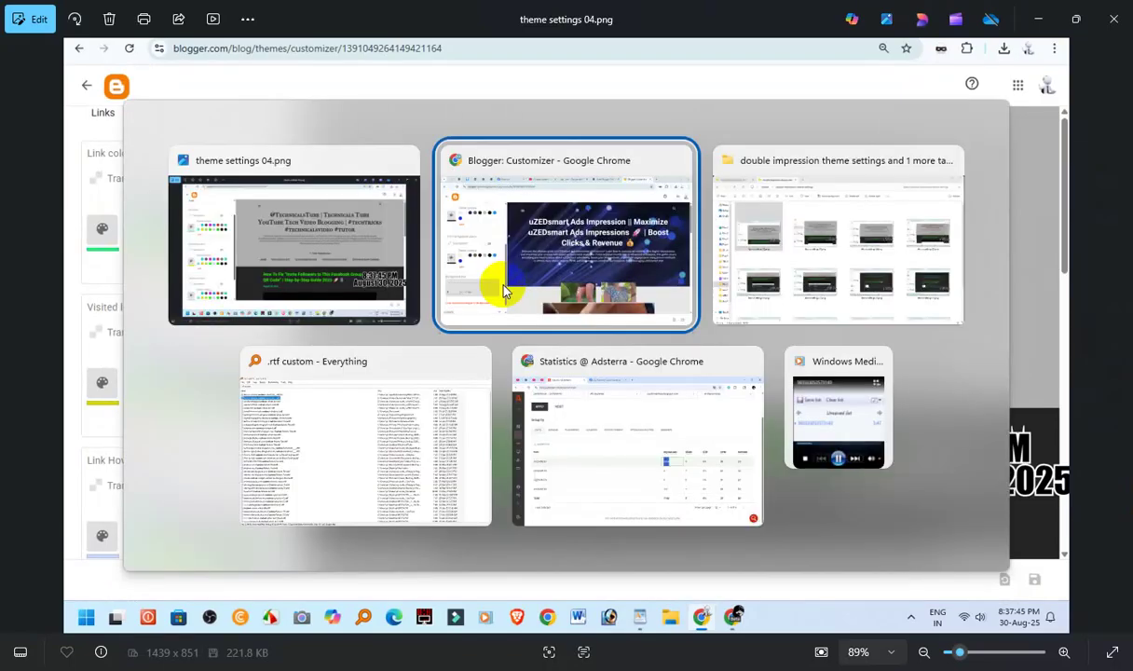
key("alt+Tab")
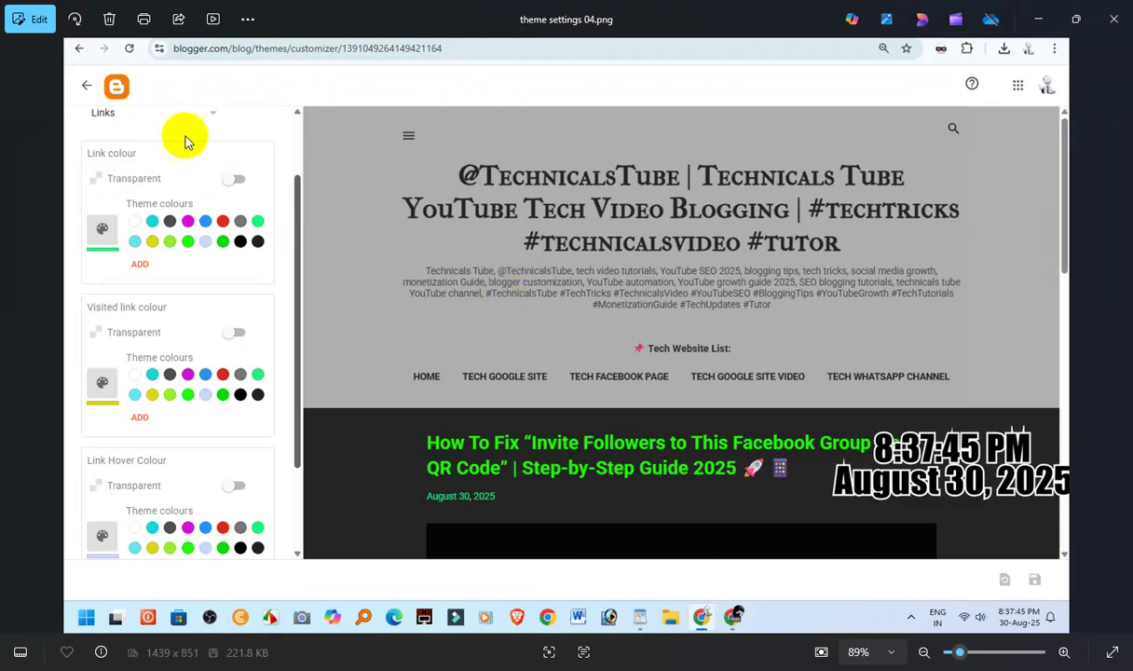
- Switch to the Blogger customizer in Chrome and set the advanced Link colour to bright green, checking it against theme settings 04.png
key("alt+Tab")
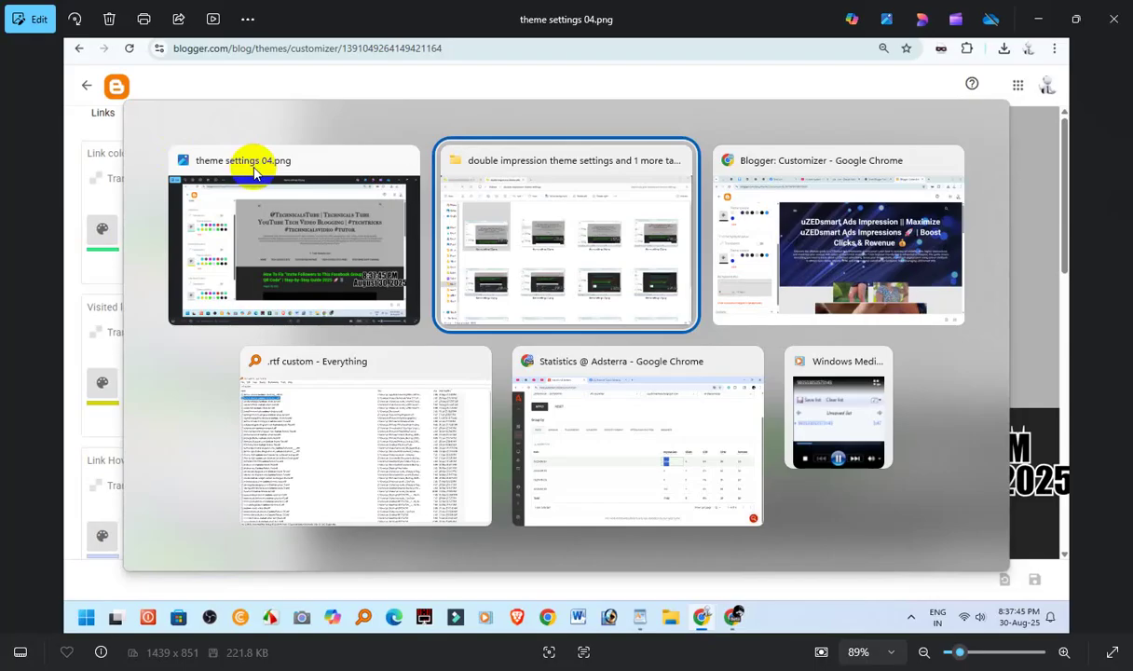
key("alt+Tab")
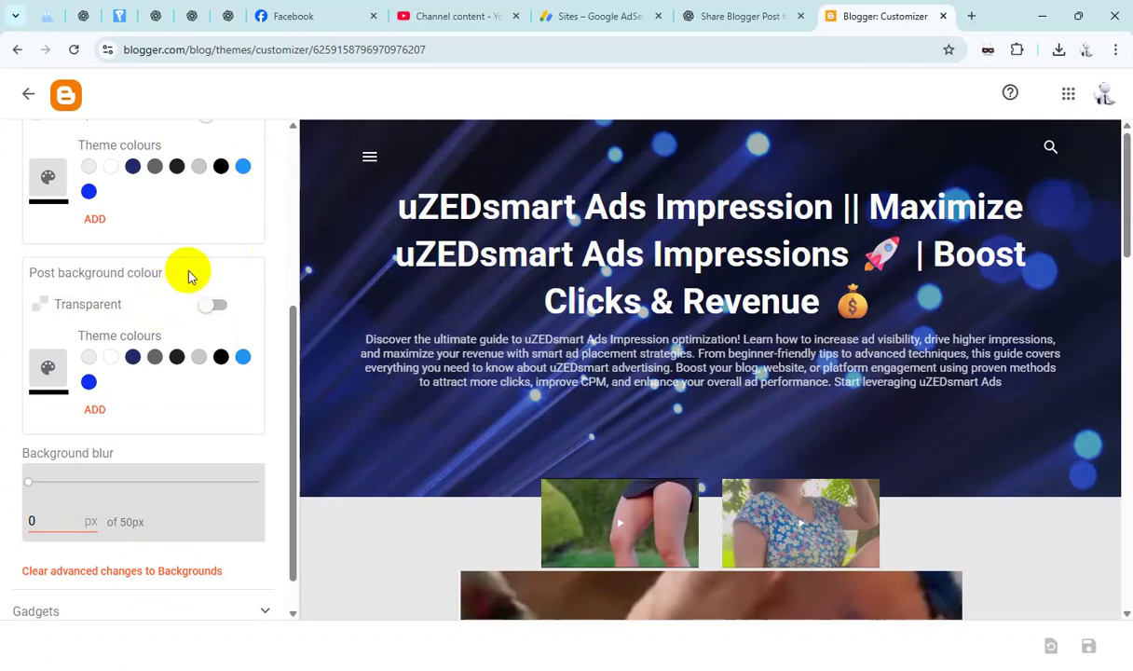
scroll(187, 275, "up", 4)
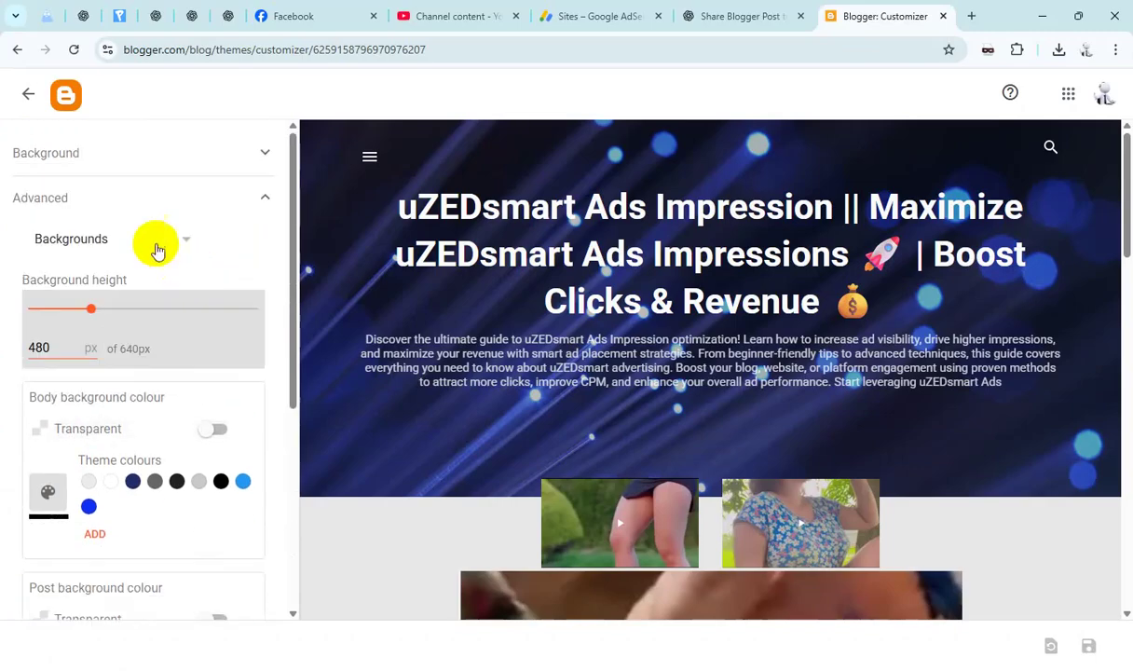
left_click(156, 246)
left_click(82, 315)
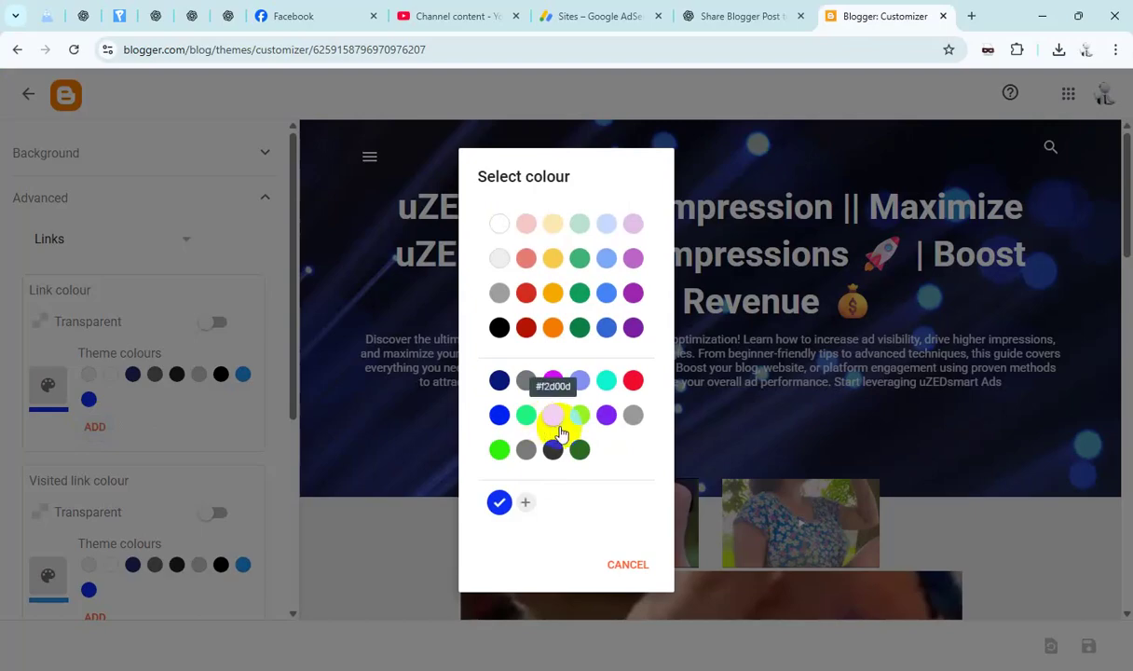
key("alt+Tab")
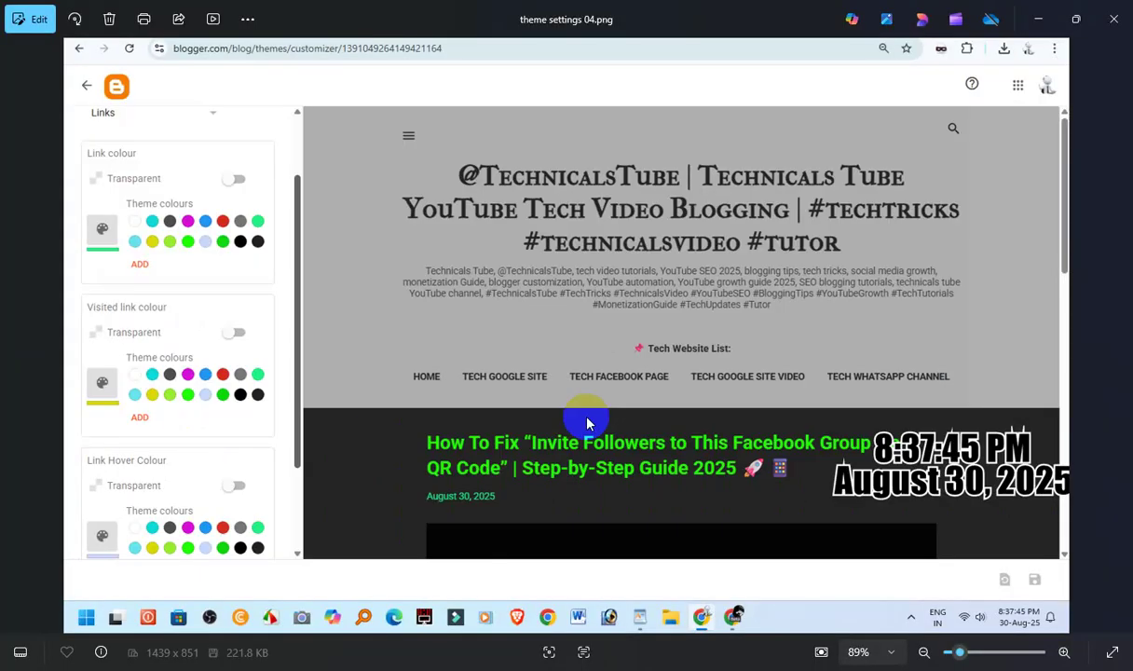
key("alt+Tab")
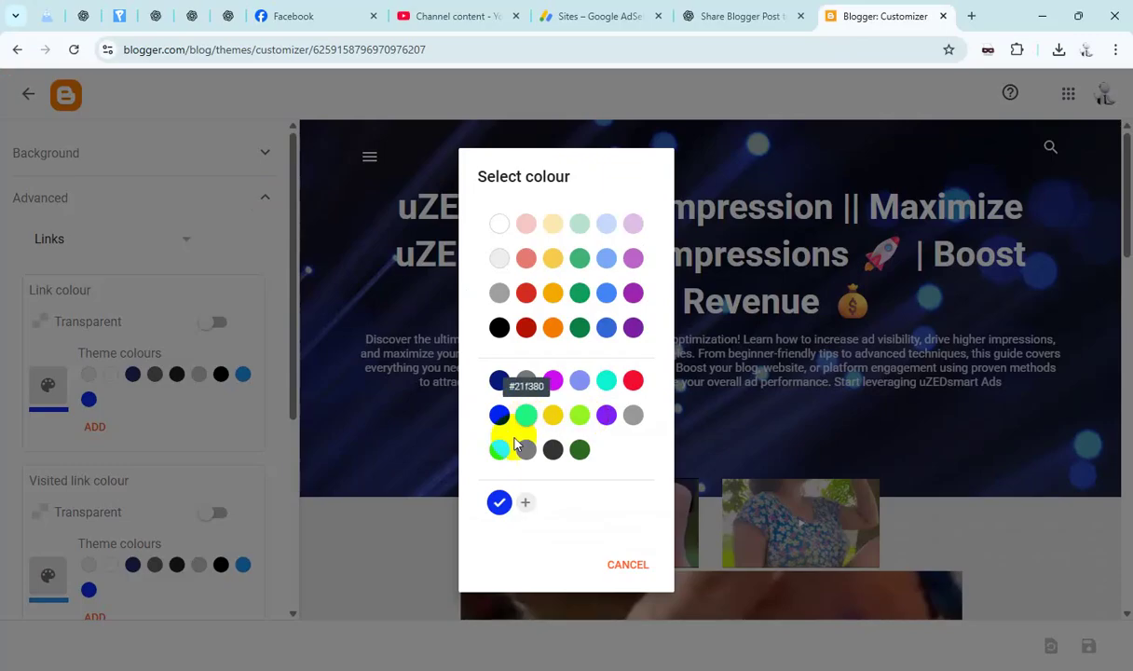
left_click(500, 449)
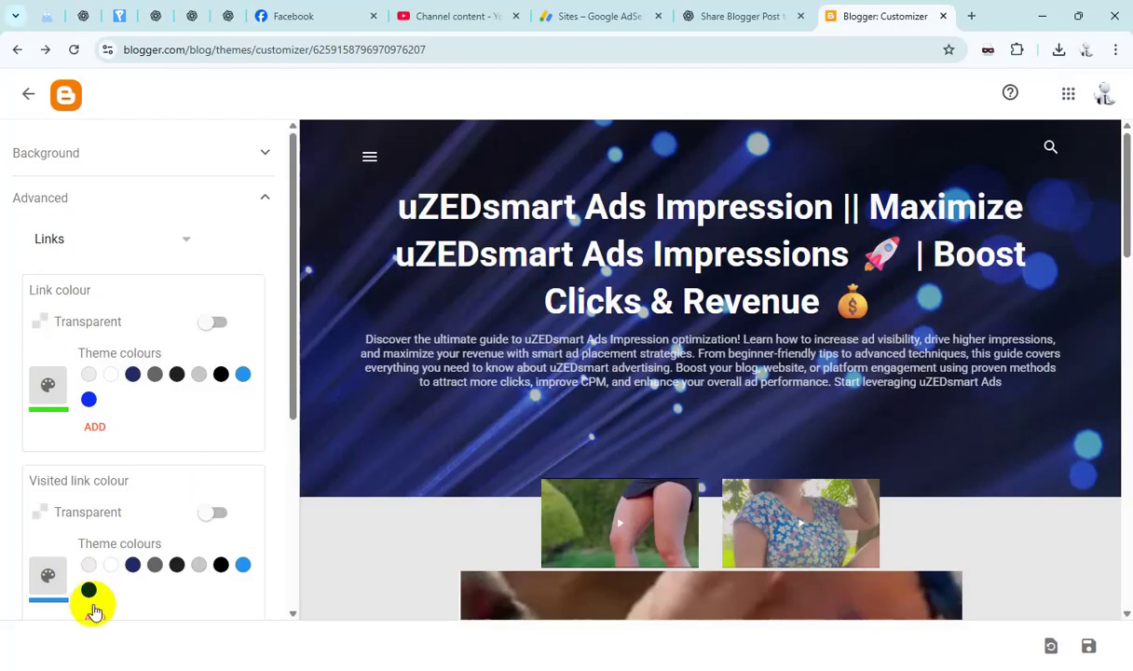
- Set the Visited link colour to yellow #f2d00d and the Link Hover Colour to light grey
left_click(94, 615)
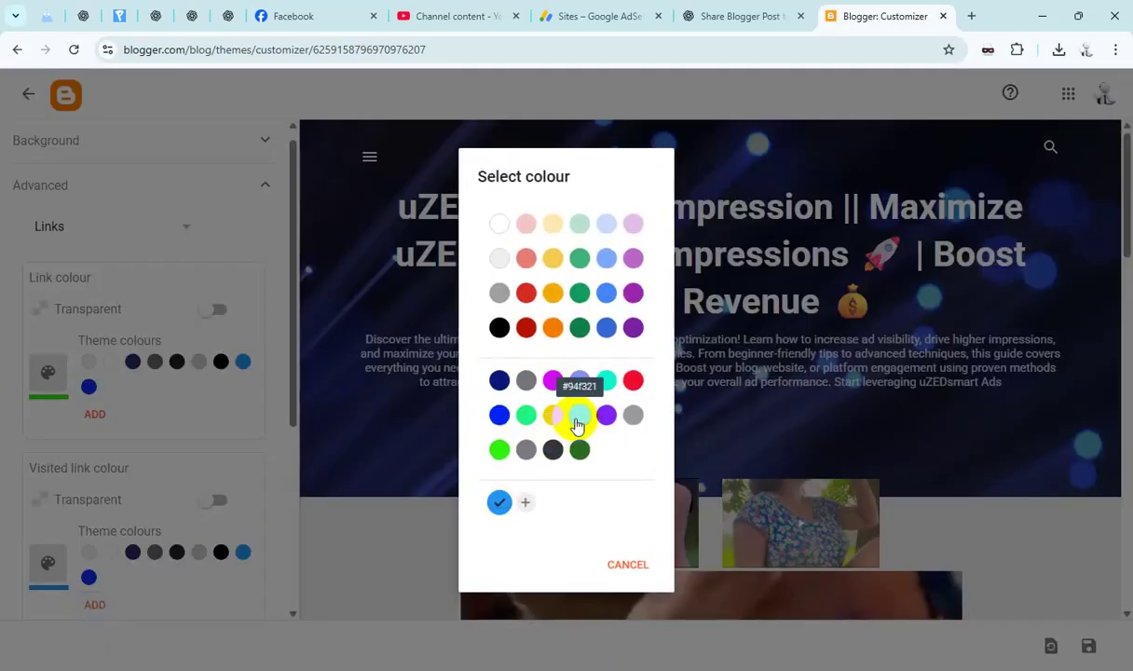
left_click(556, 417)
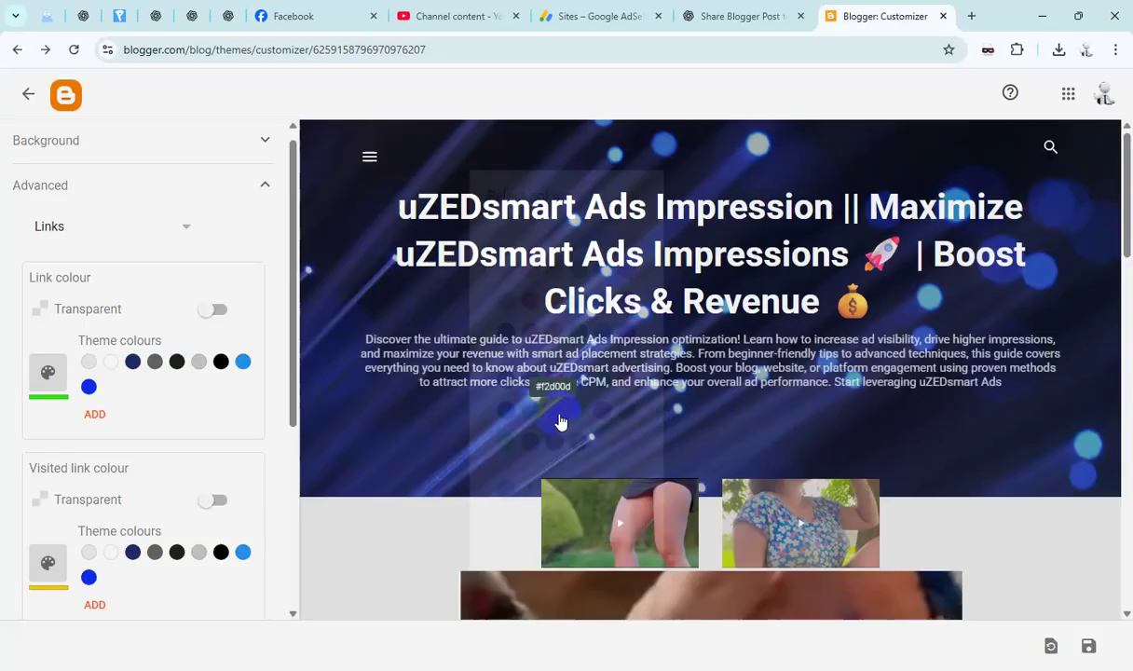
scroll(233, 467, "down", 3)
scroll(240, 468, "down", 2)
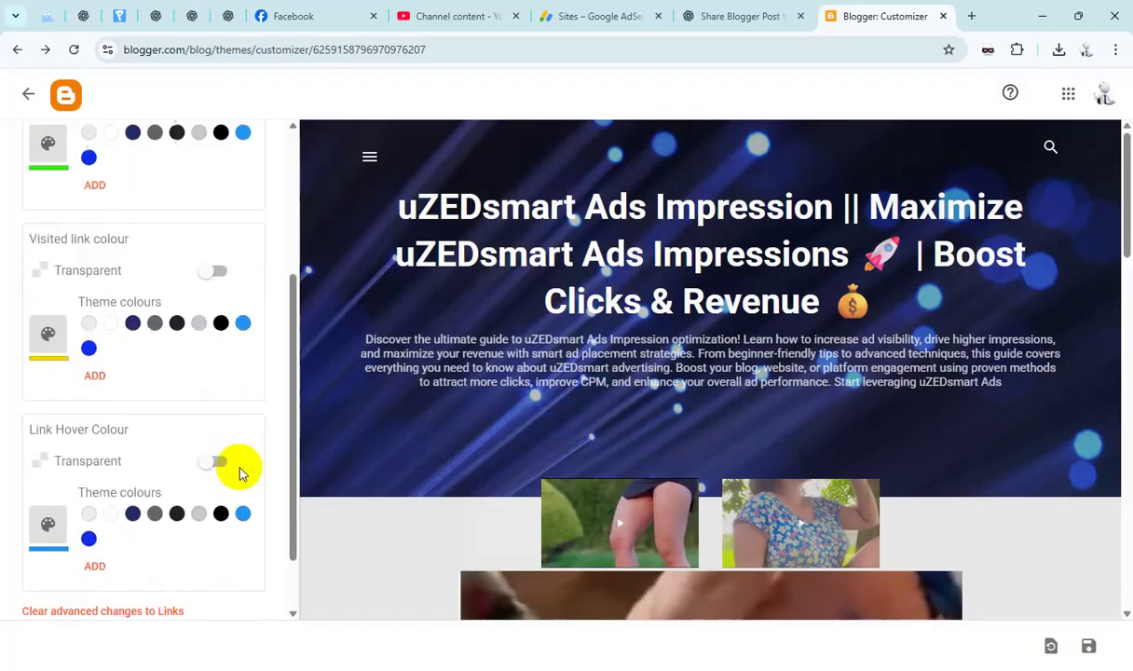
left_click(95, 558)
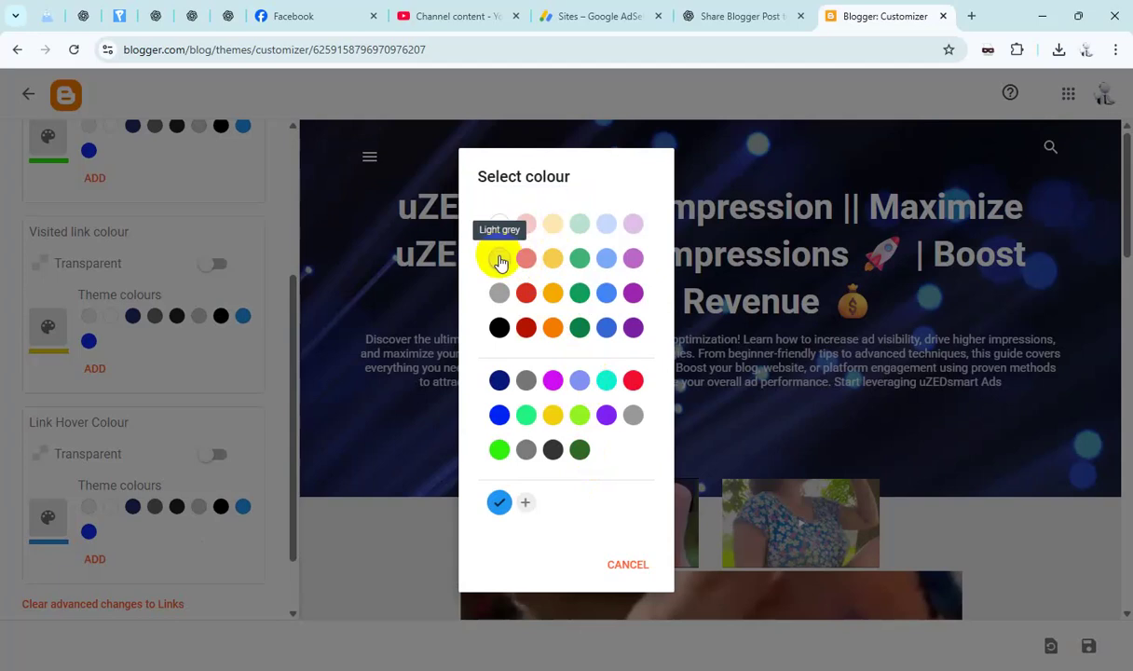
left_click(499, 260)
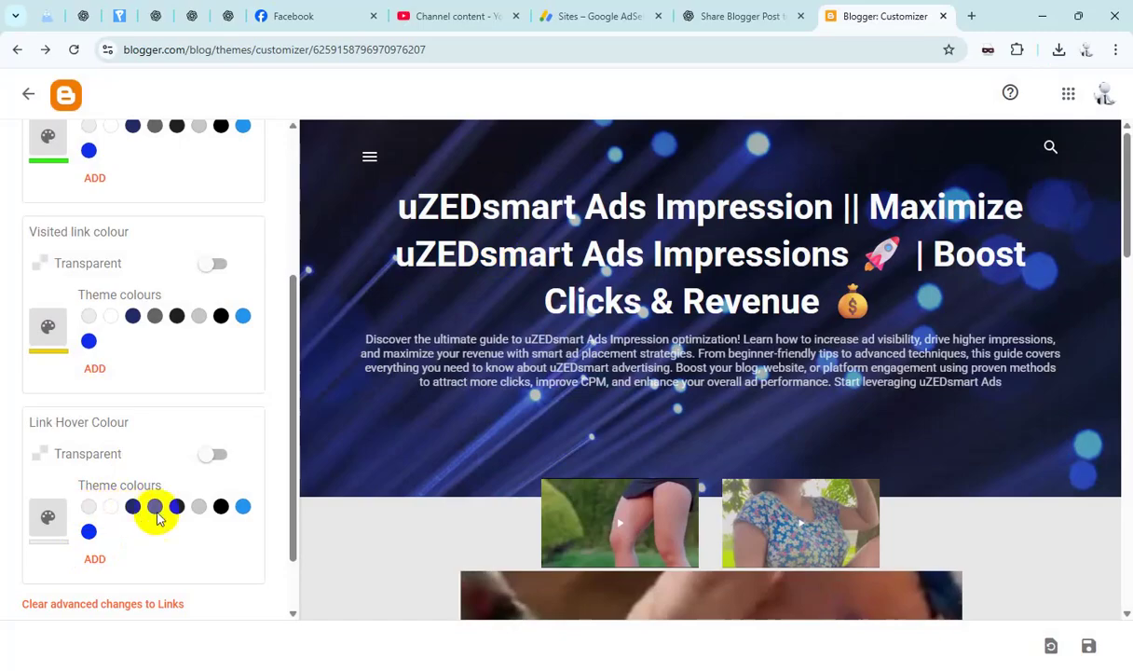
- Recheck theme settings 04.png in Photos, set the Link Hover Colour to light blue in the Blogger customizer, and save the theme
key("alt+Tab")
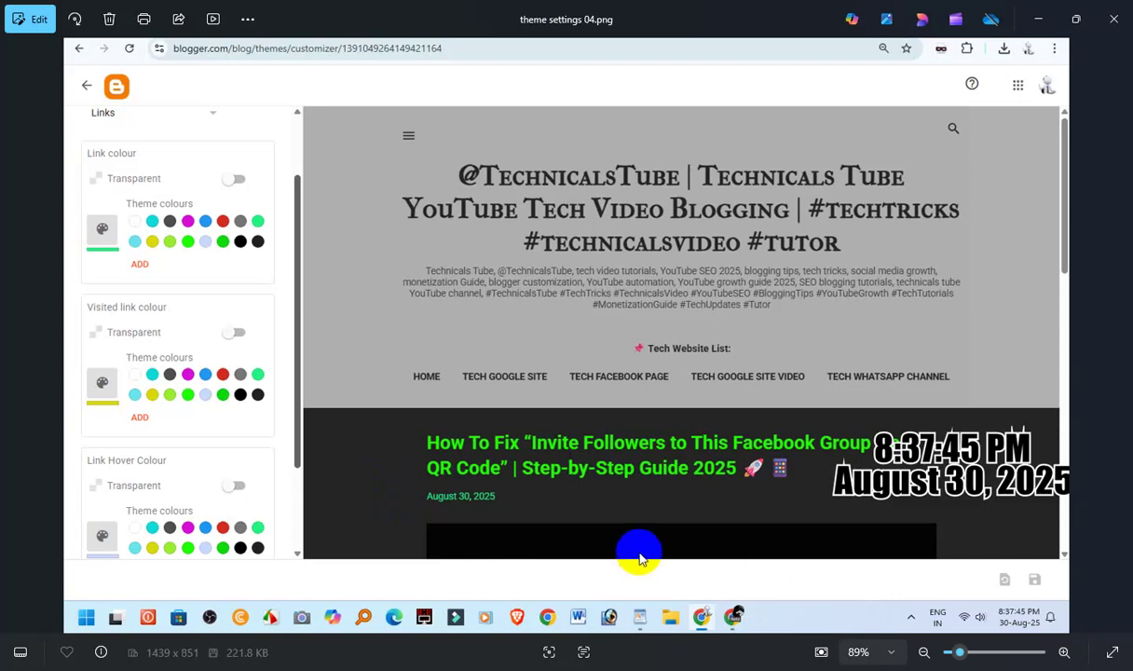
key("alt+Tab")
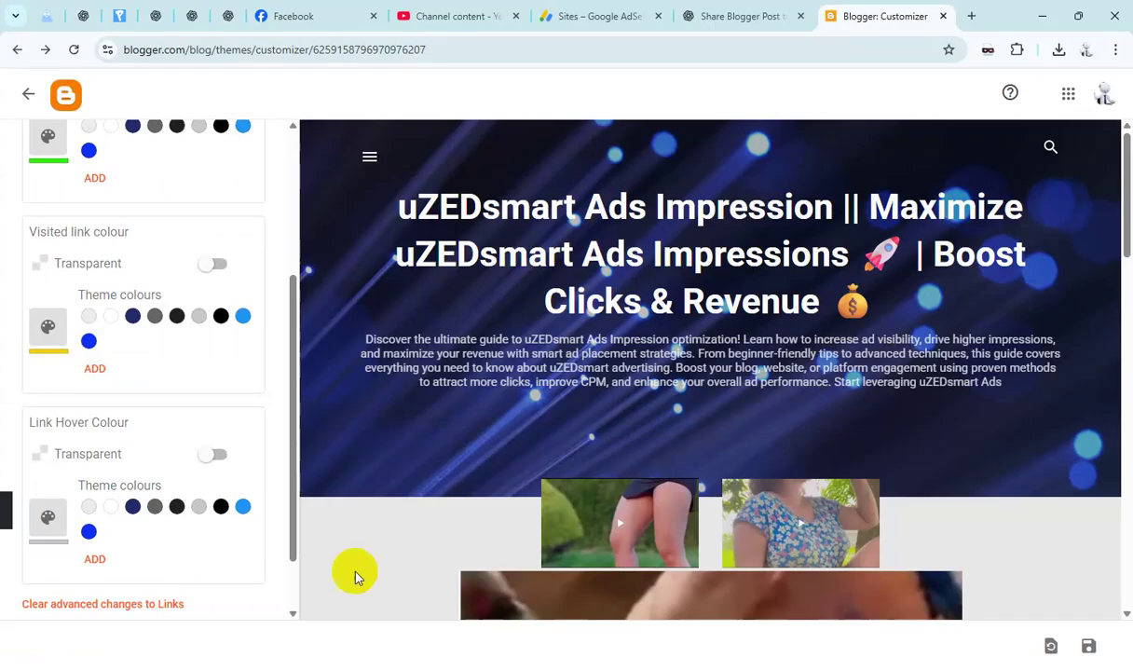
left_click(97, 559)
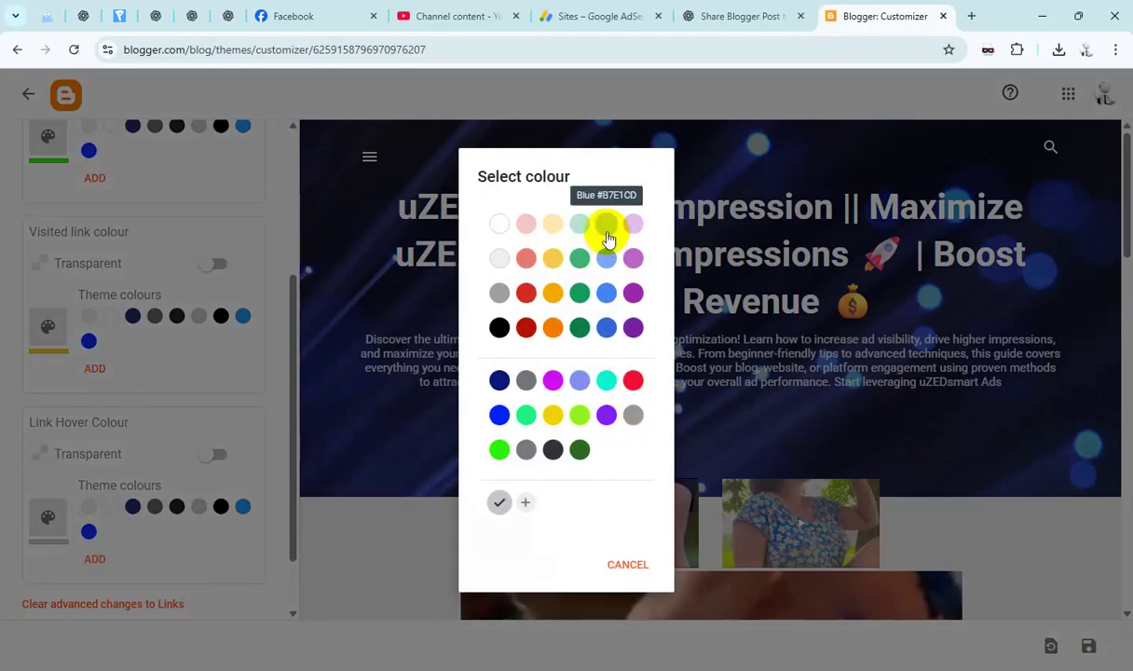
left_click(605, 225)
left_click(1088, 645)
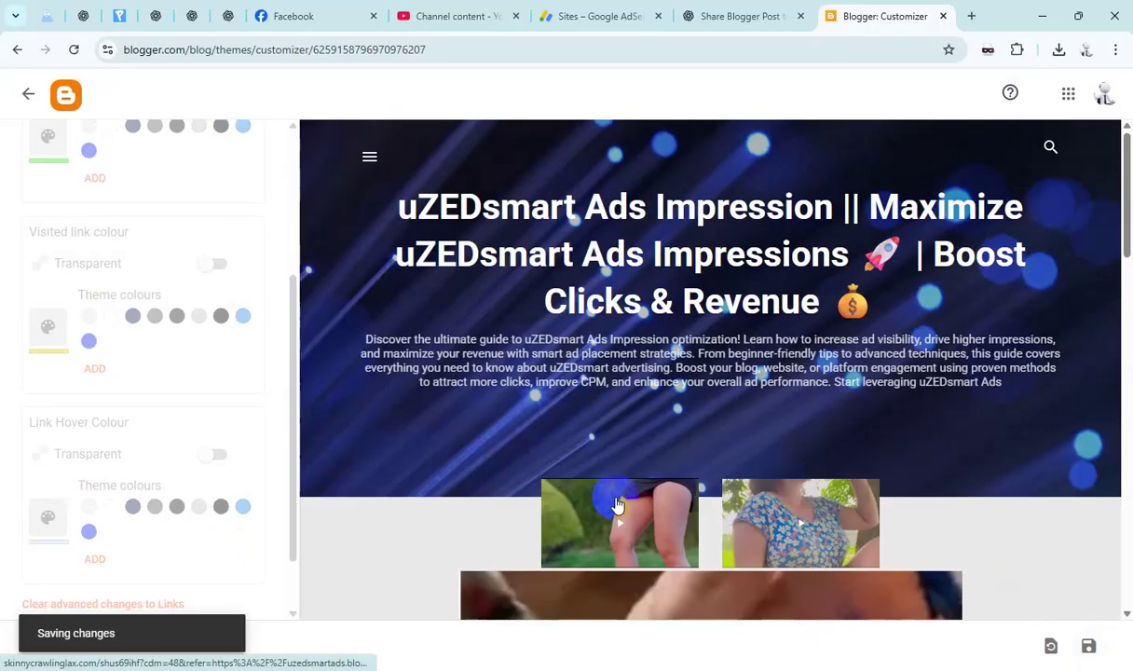
- Consult theme settings 05.png in Photos, set the Blog title Colour and Background icons colour to black in the Blogger customizer, and save
key("alt+Tab")
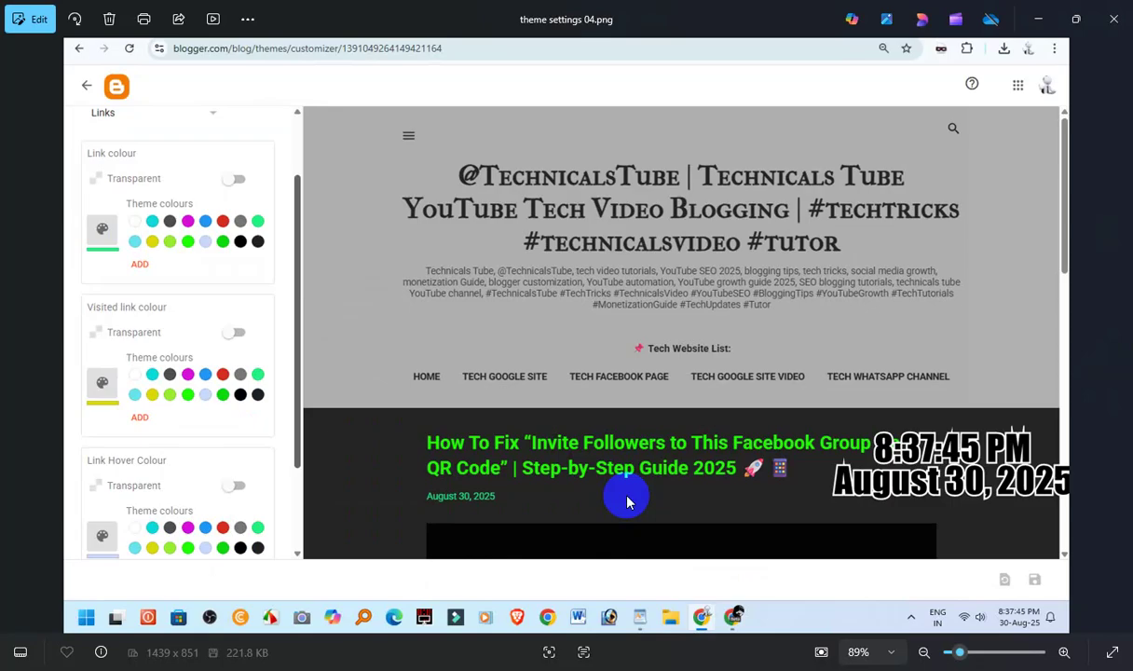
key("Right")
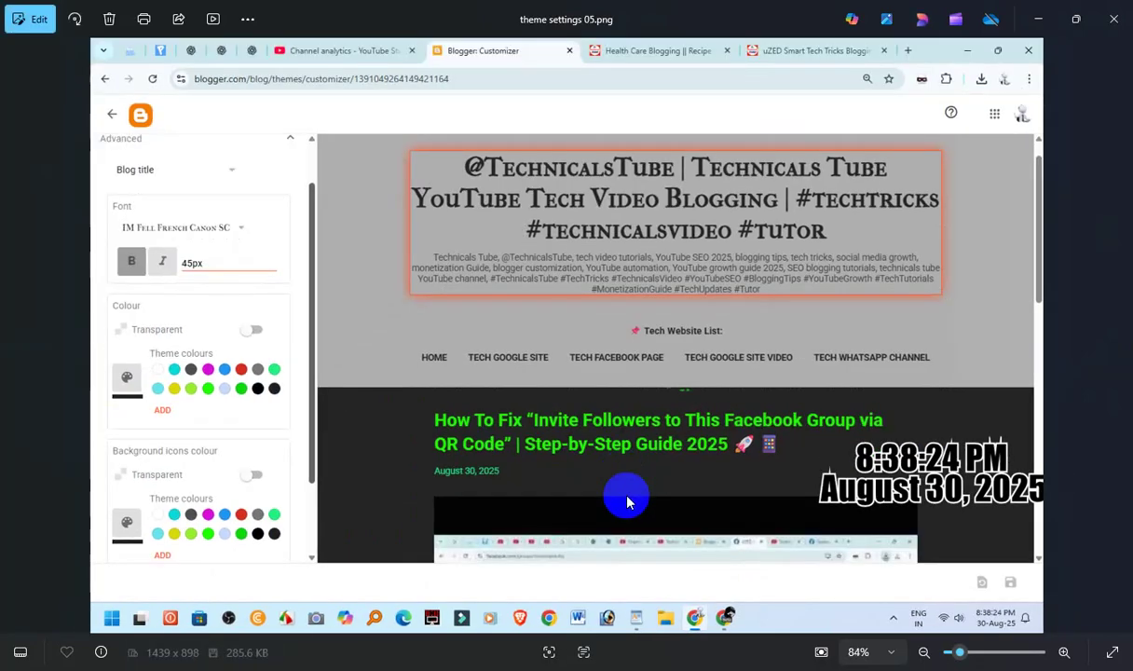
key("alt+Tab")
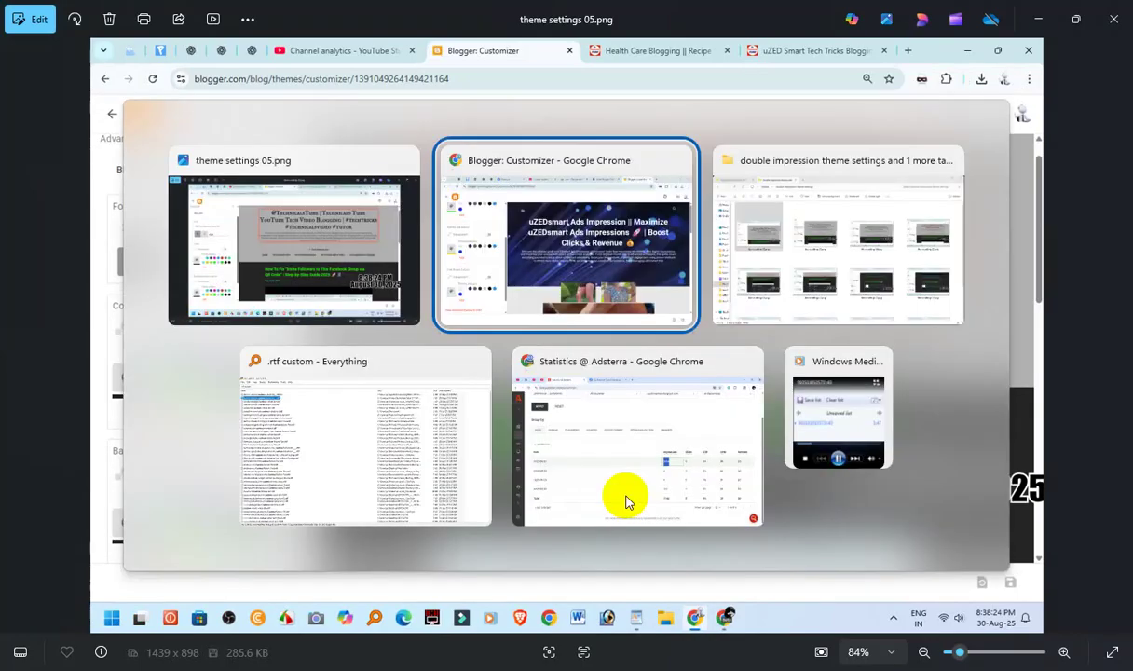
scroll(214, 330, "up", 2)
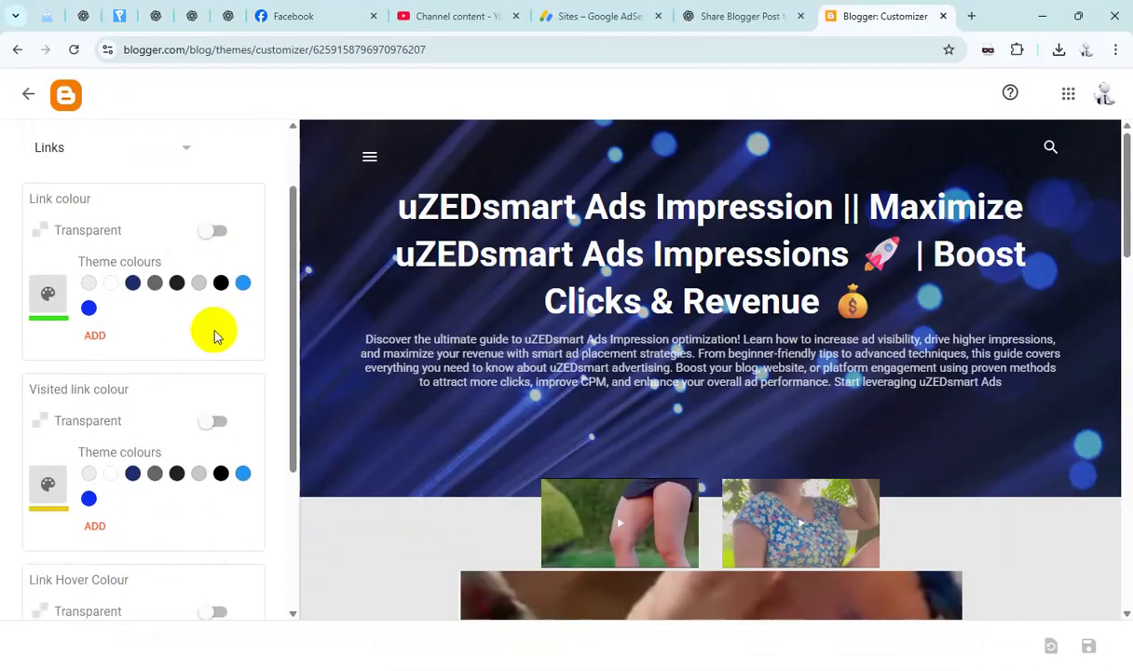
scroll(215, 340, "down", 3)
scroll(217, 347, "up", 3)
scroll(219, 348, "up", 1)
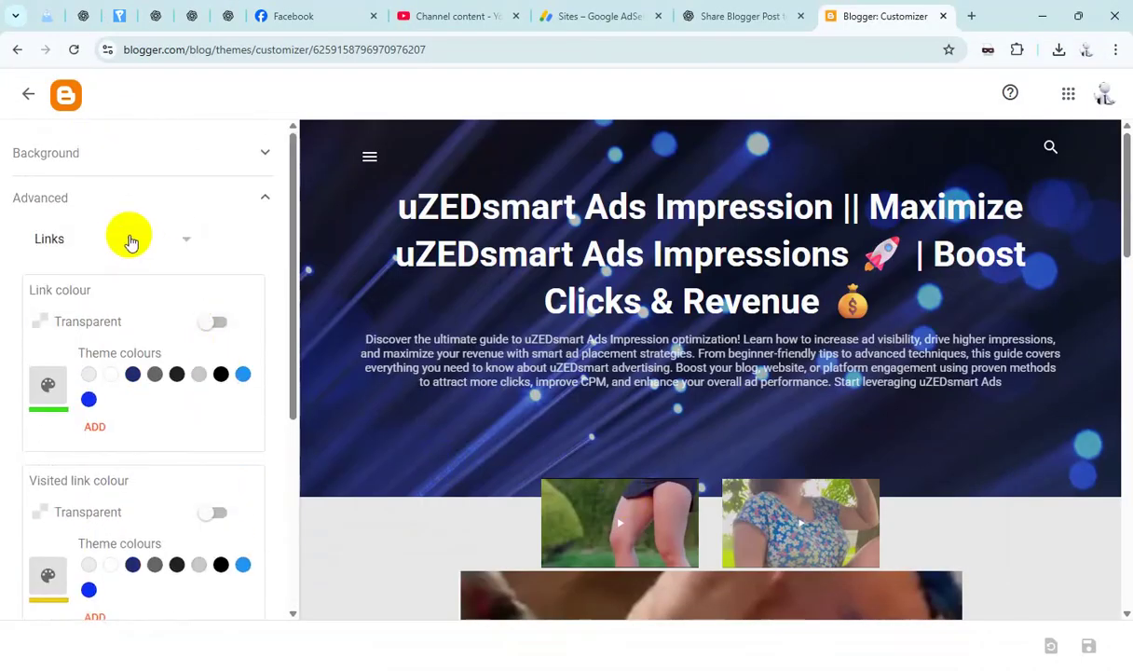
left_click(128, 242)
left_click(81, 352)
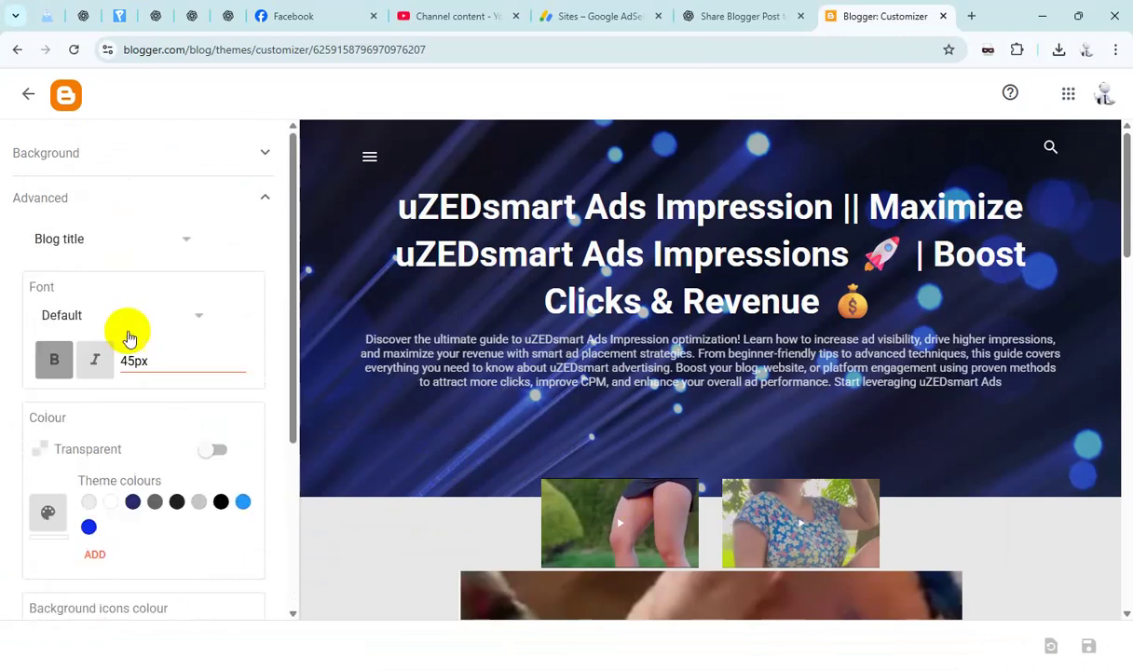
left_click(221, 501)
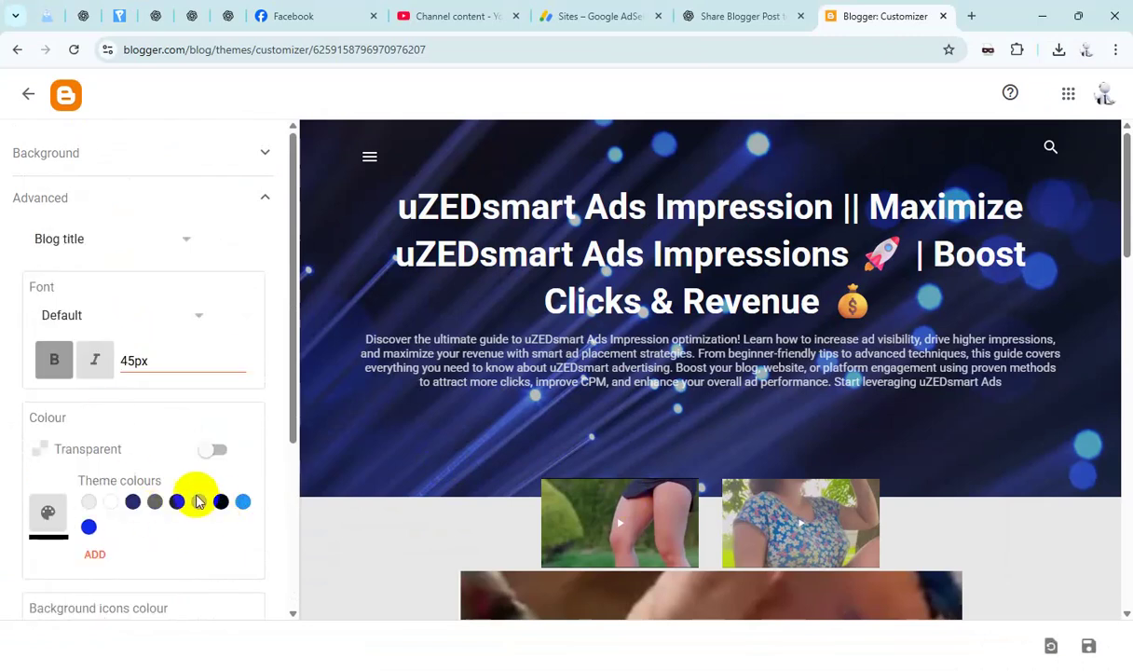
scroll(191, 496, "down", 3)
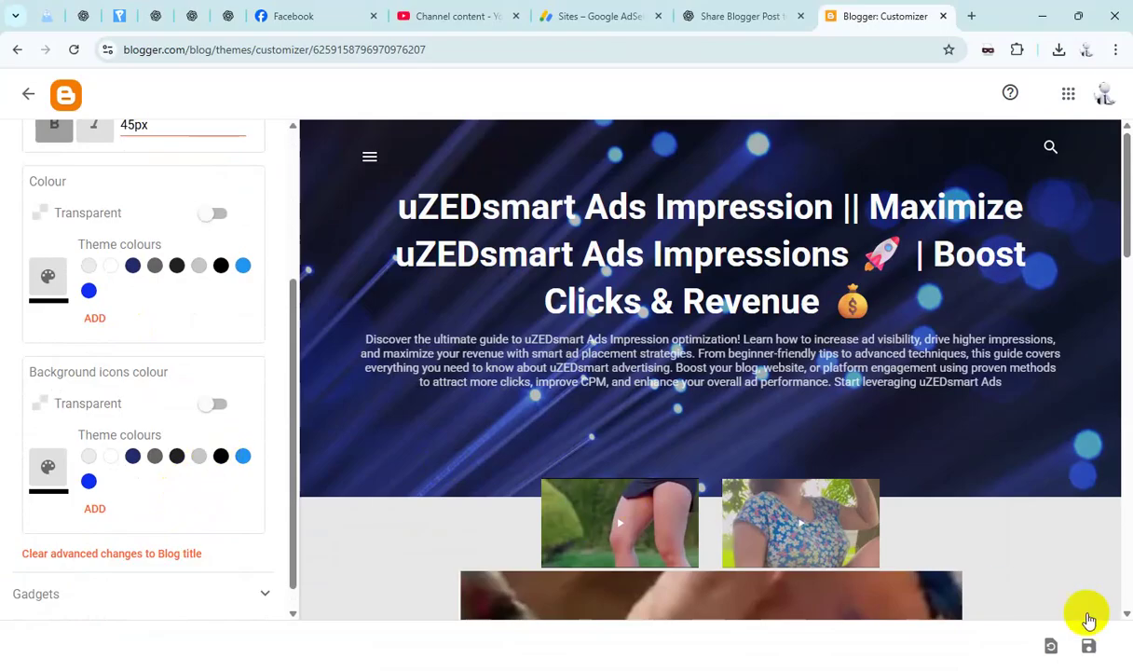
left_click(1088, 647)
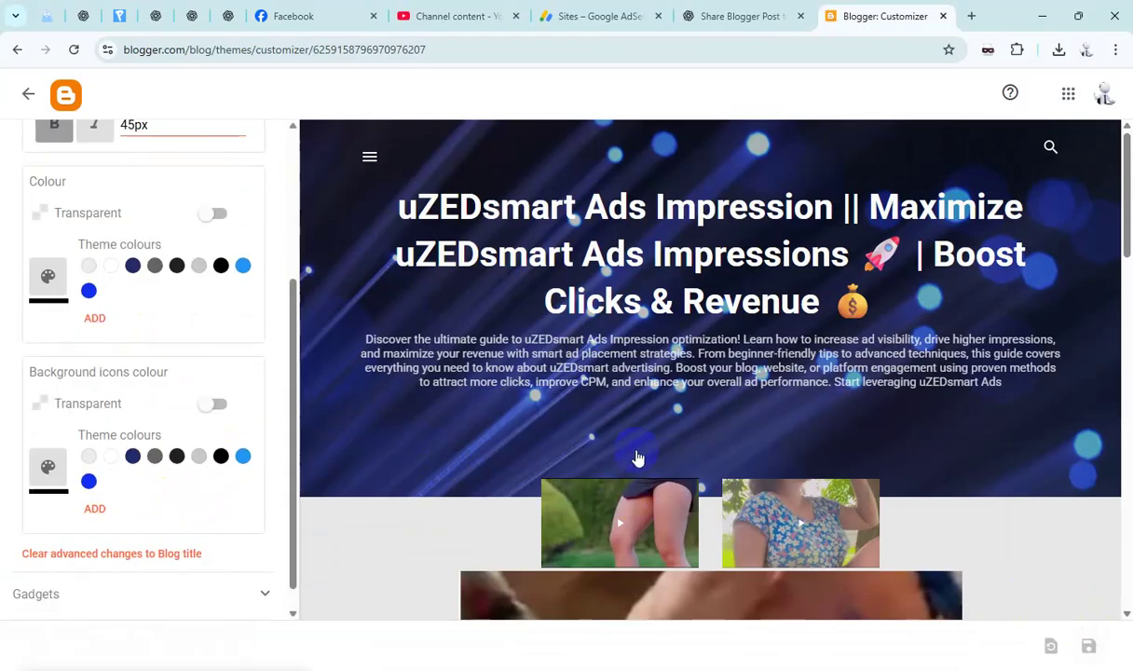
- Consult theme settings 06.png in Photos, and set the advanced Tabs text Text colour to black in the Blogger customizer
key("alt+Tab")
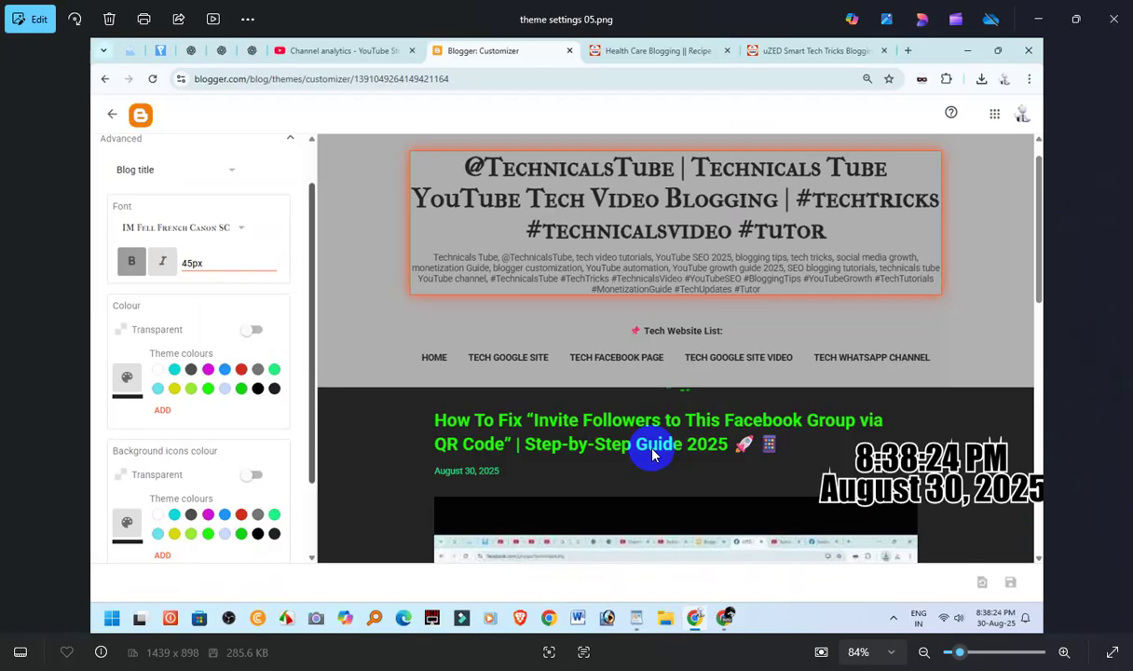
key("Right")
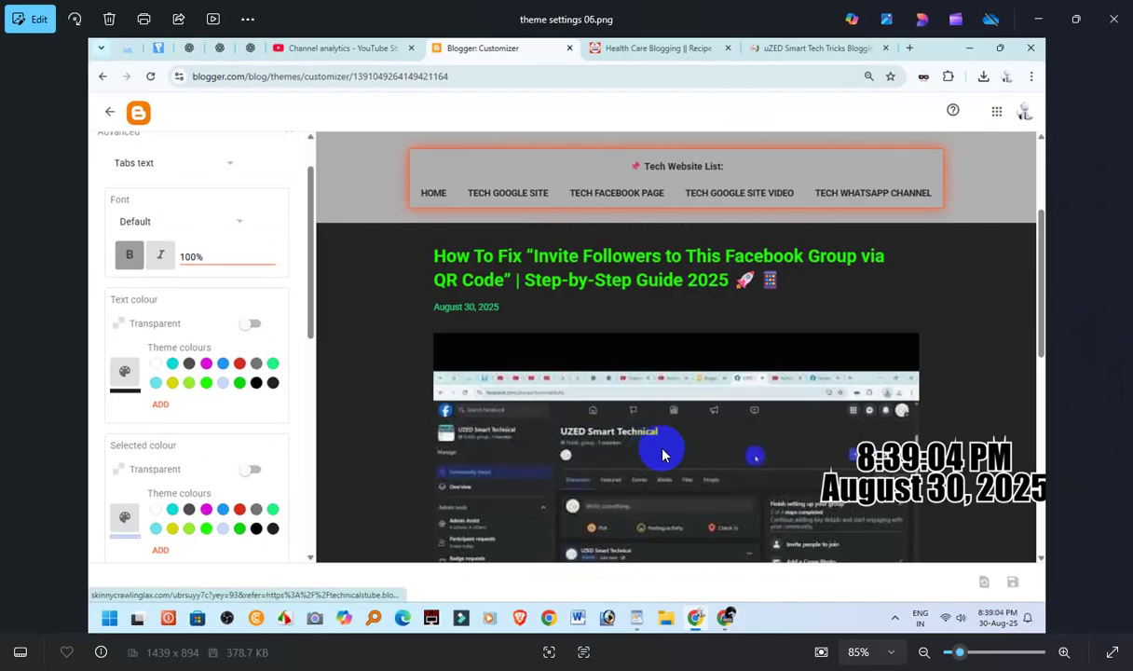
key("alt+Tab")
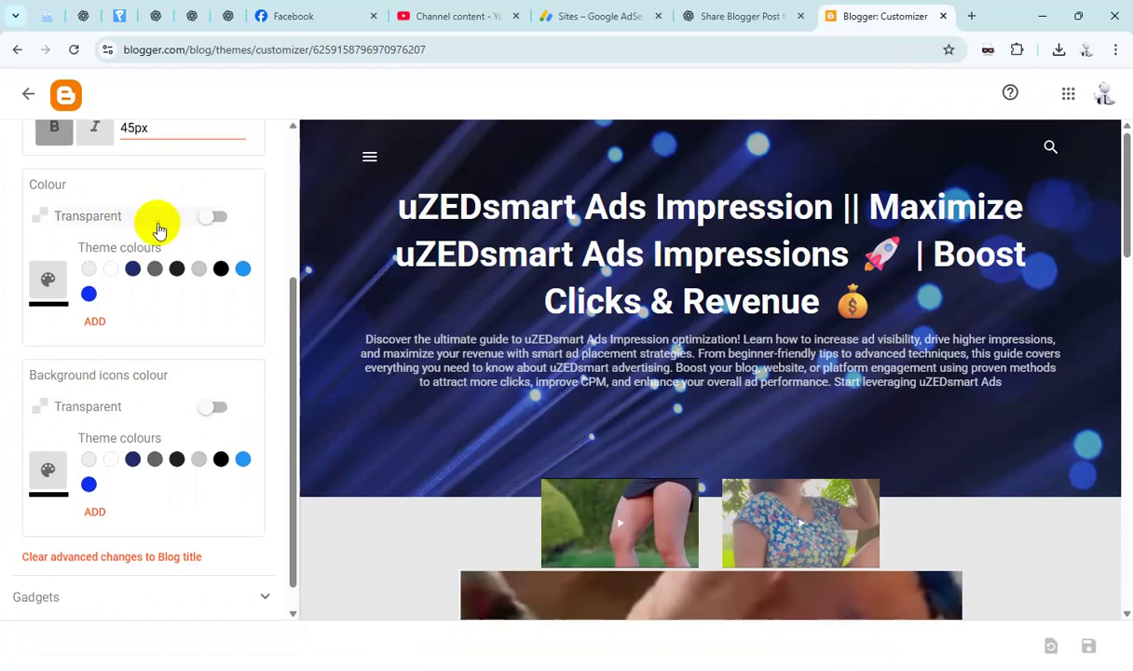
scroll(140, 233, "up", 3)
left_click(129, 241)
scroll(119, 331, "down", 2)
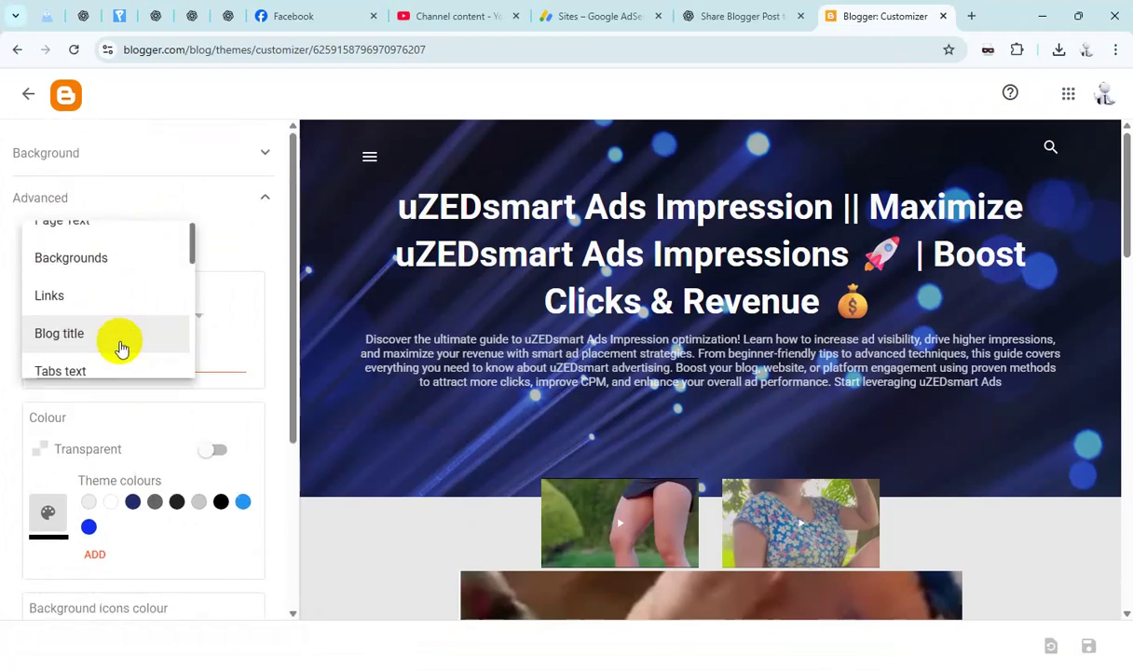
left_click(109, 322)
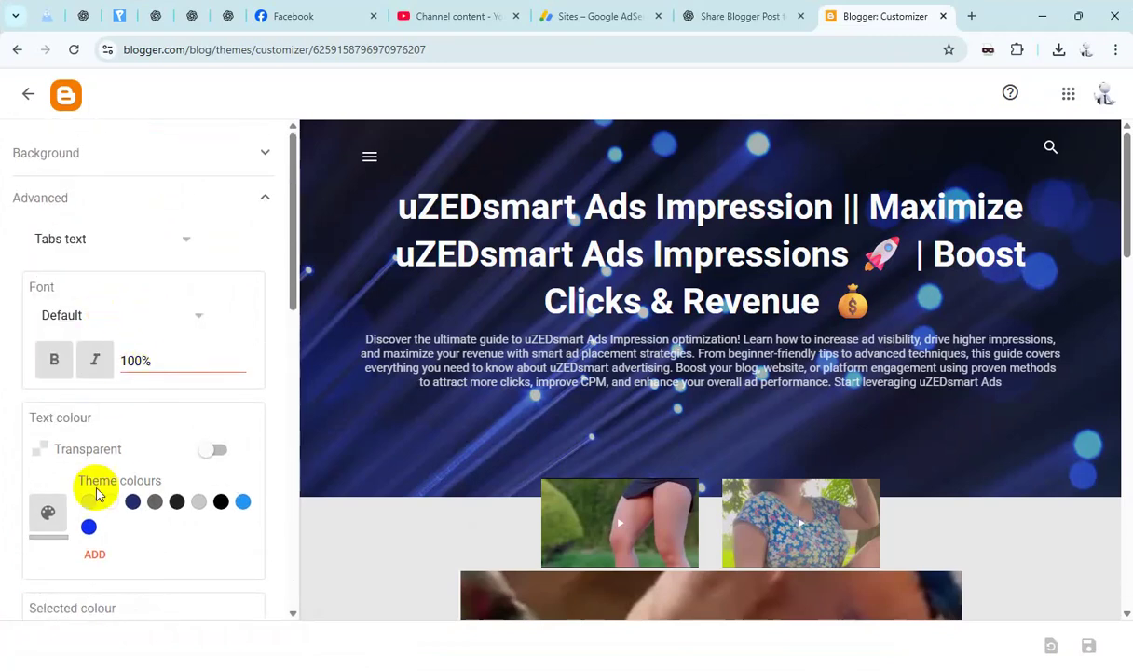
left_click(221, 502)
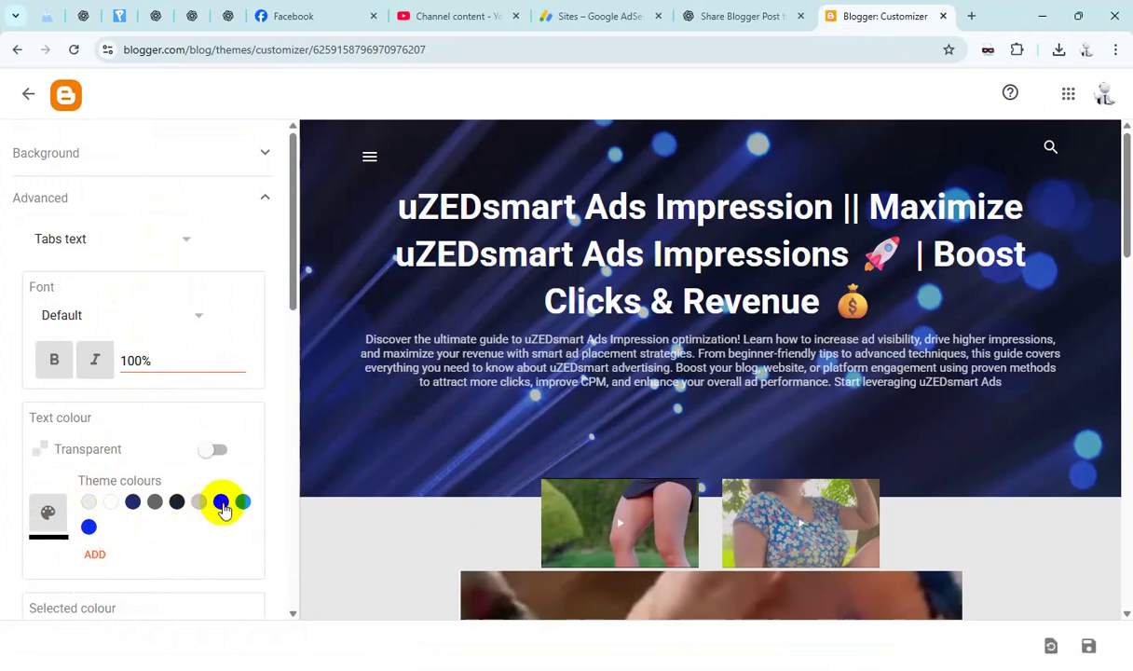
- Recheck theme settings 06.png in Photos, set the Tabs text Text colour to light blue in the Blogger customizer, and save the theme
key("alt+Tab")
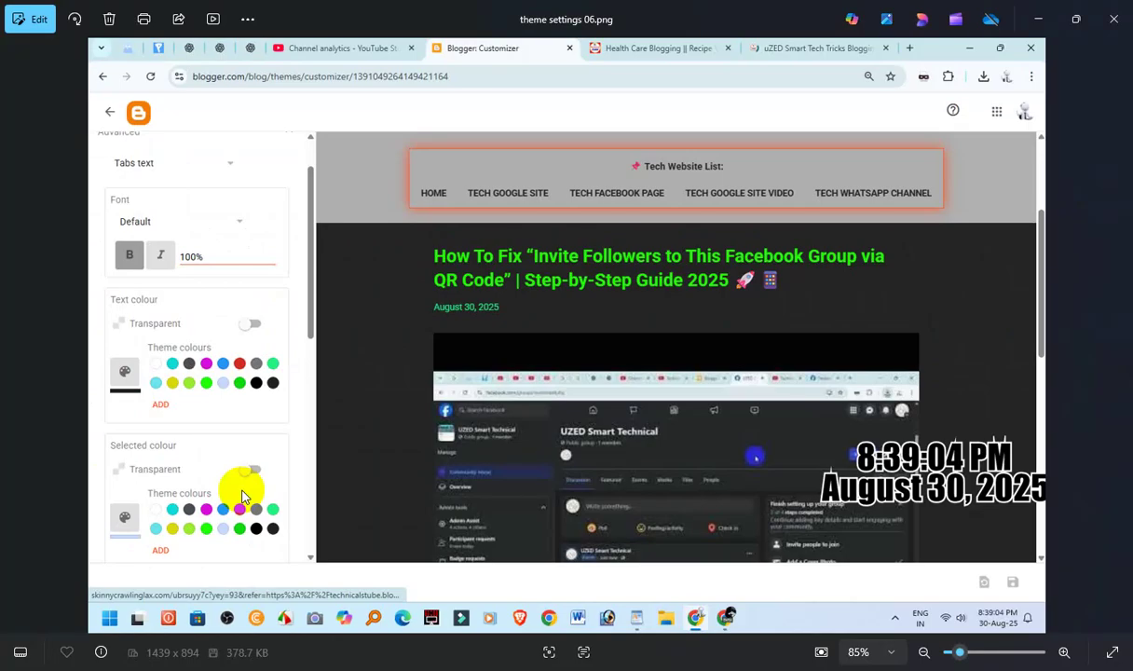
key("alt+Tab")
left_click(98, 555)
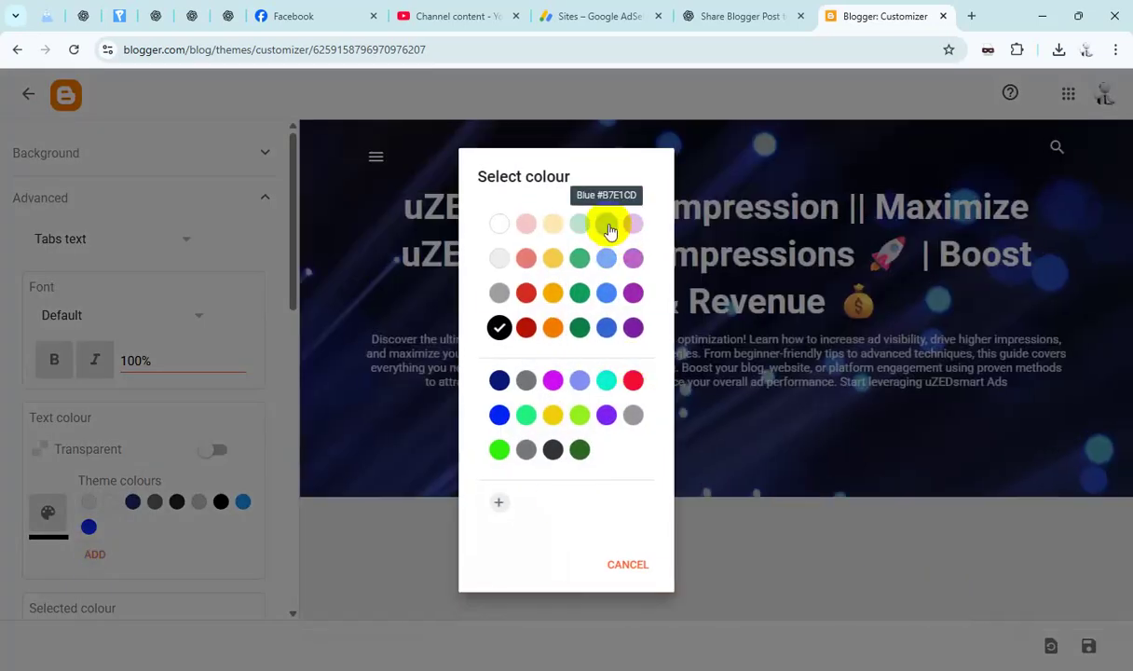
left_click(606, 228)
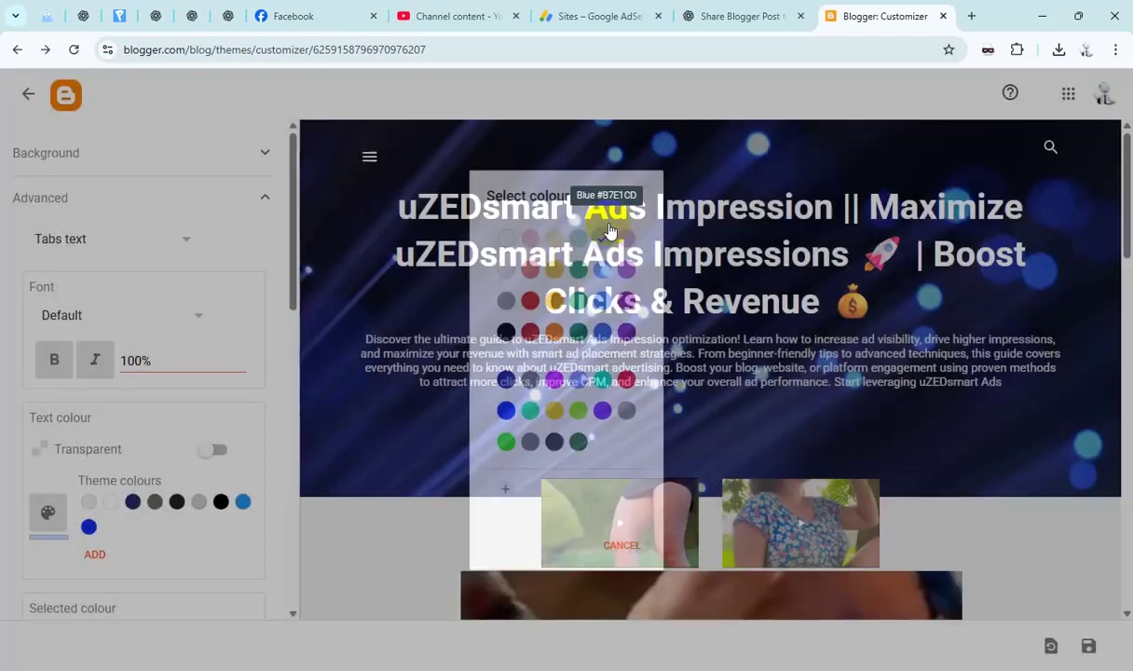
left_click(1088, 646)
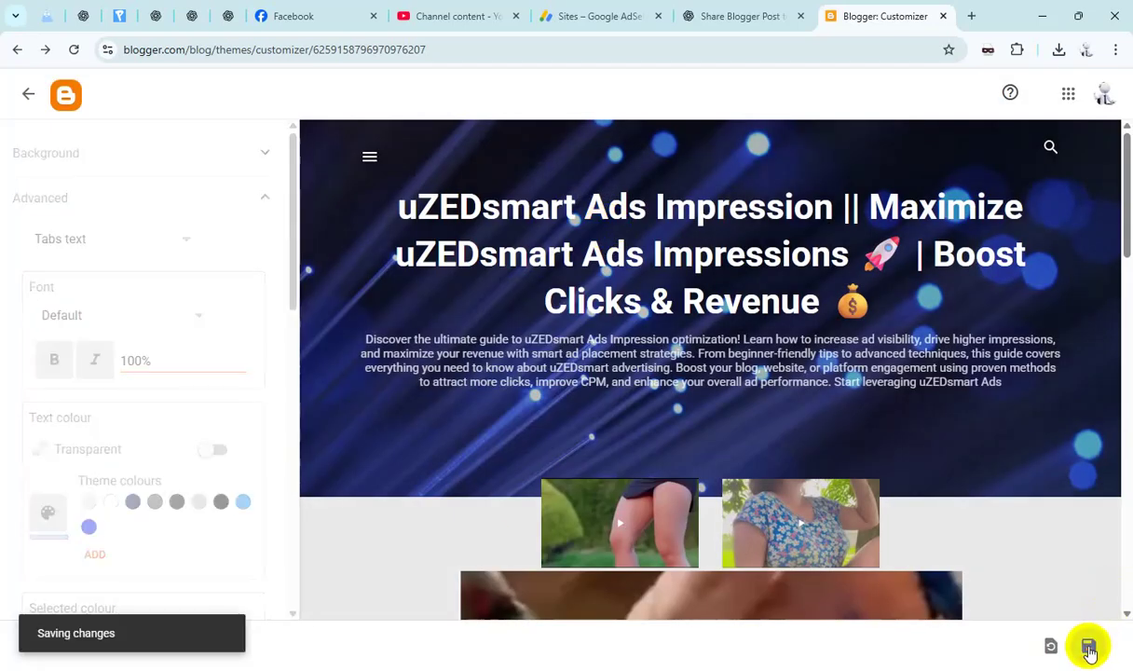
- Consult theme settings 07.png in Photos, and set the Tabs text Selected colour to yellow #f2d00d in the Blogger customizer
key("alt+Tab")
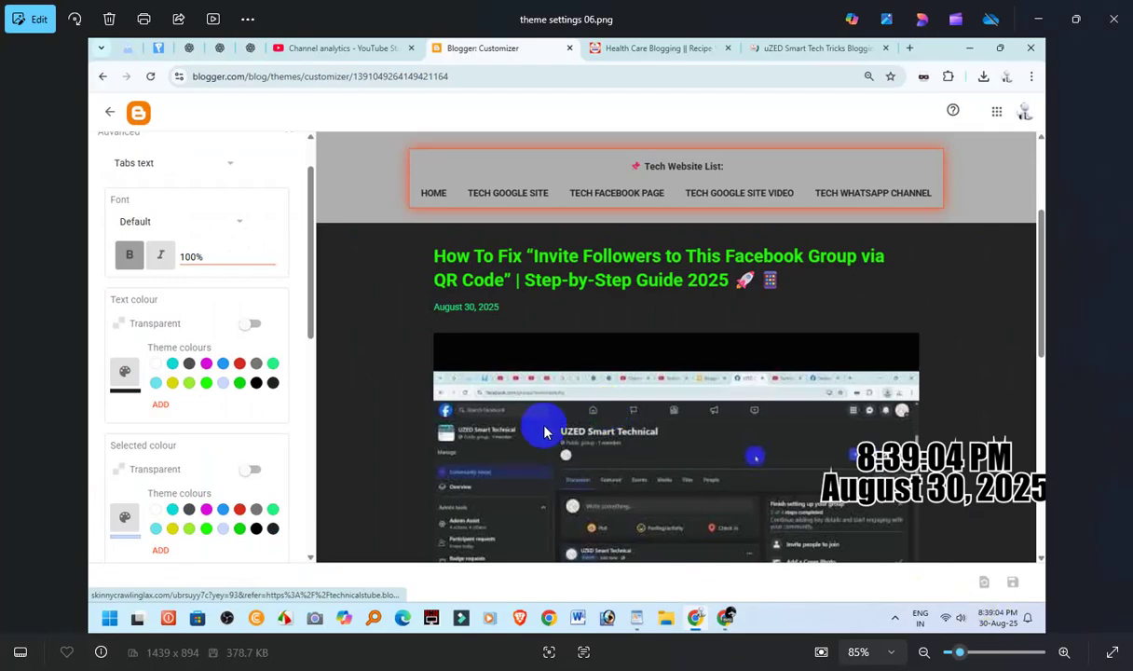
key("Right")
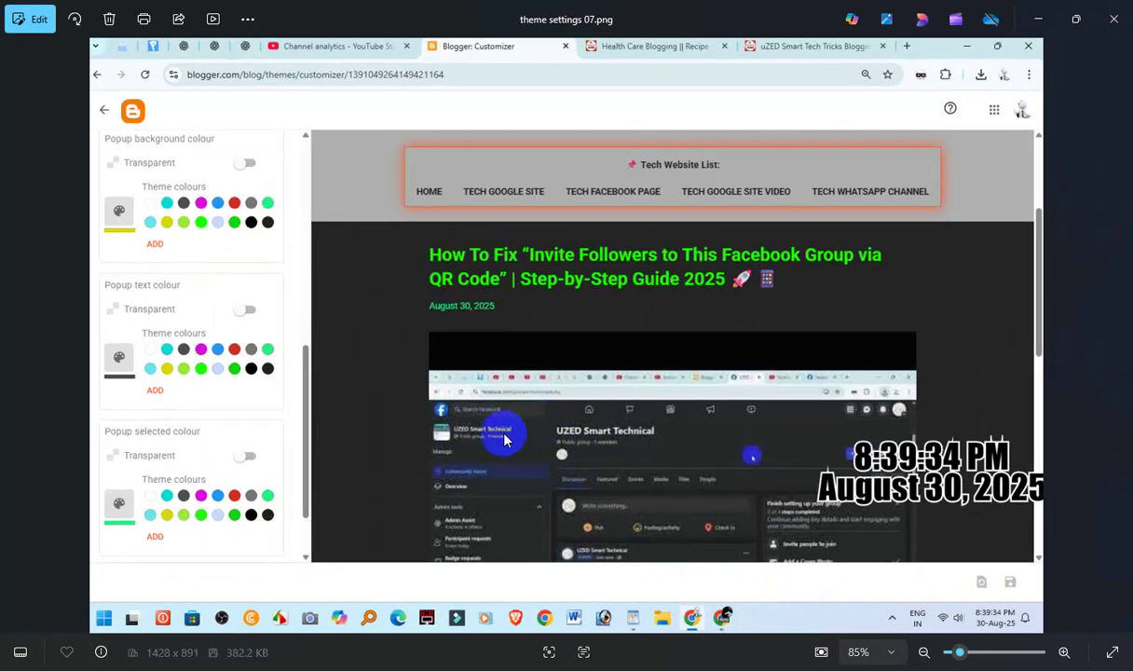
key("alt+Tab")
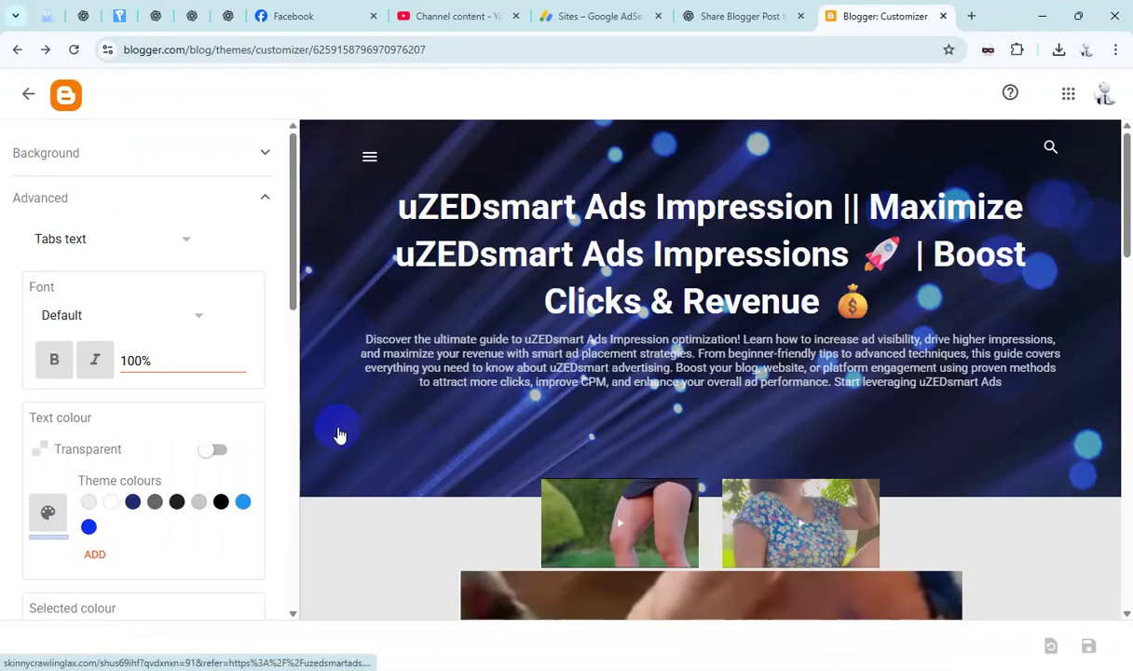
scroll(180, 435, "down", 3)
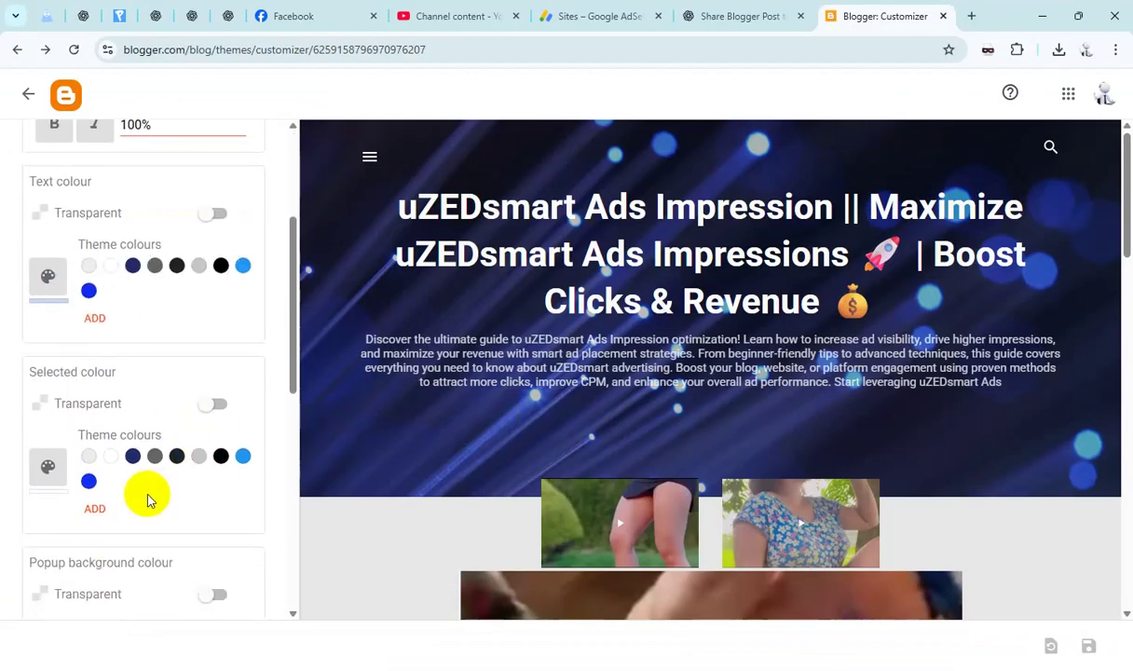
left_click(99, 506)
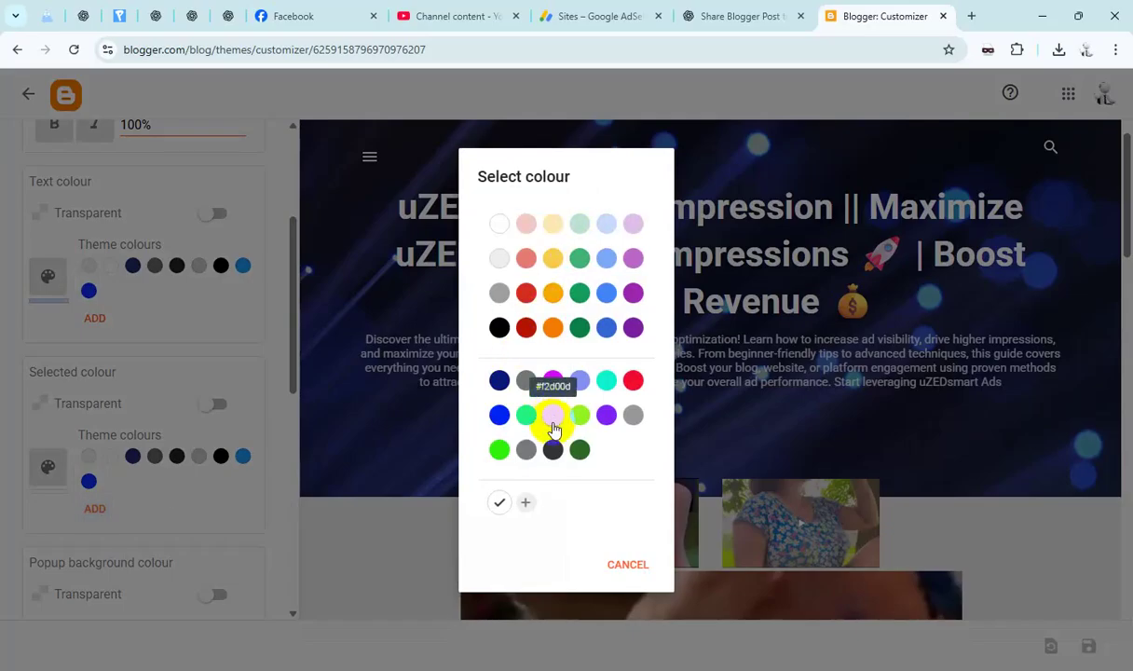
left_click(552, 415)
- Set the Tabs text popup colours: Popup background black, Popup text green, and Popup selected light grey
scroll(130, 469, "down", 3)
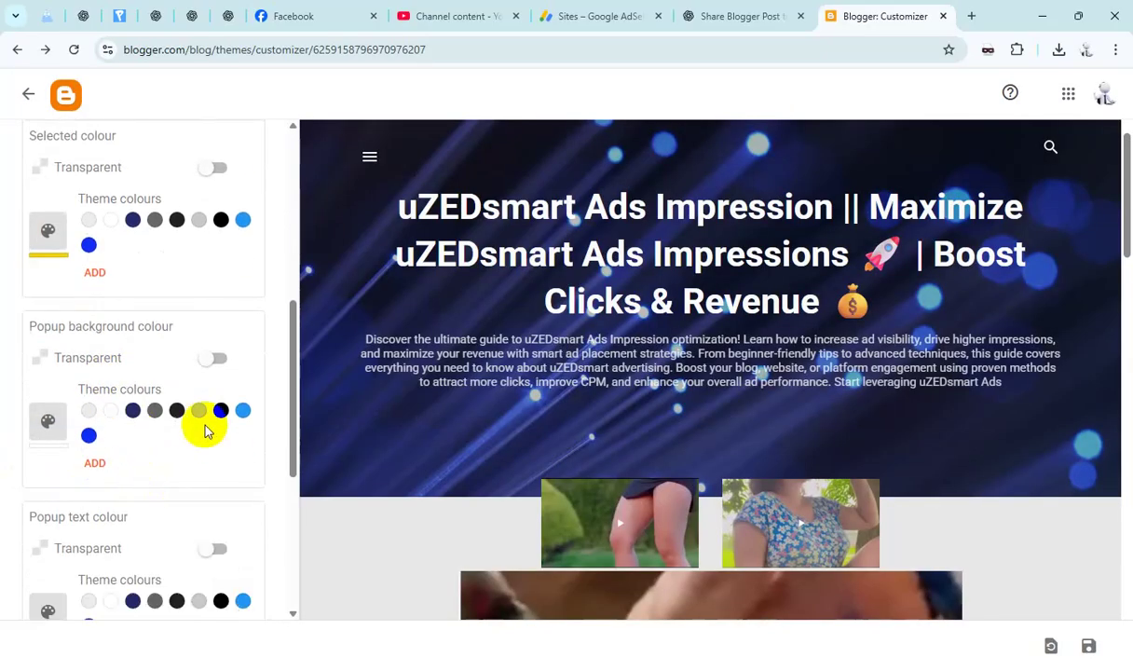
left_click(222, 411)
scroll(182, 477, "down", 3)
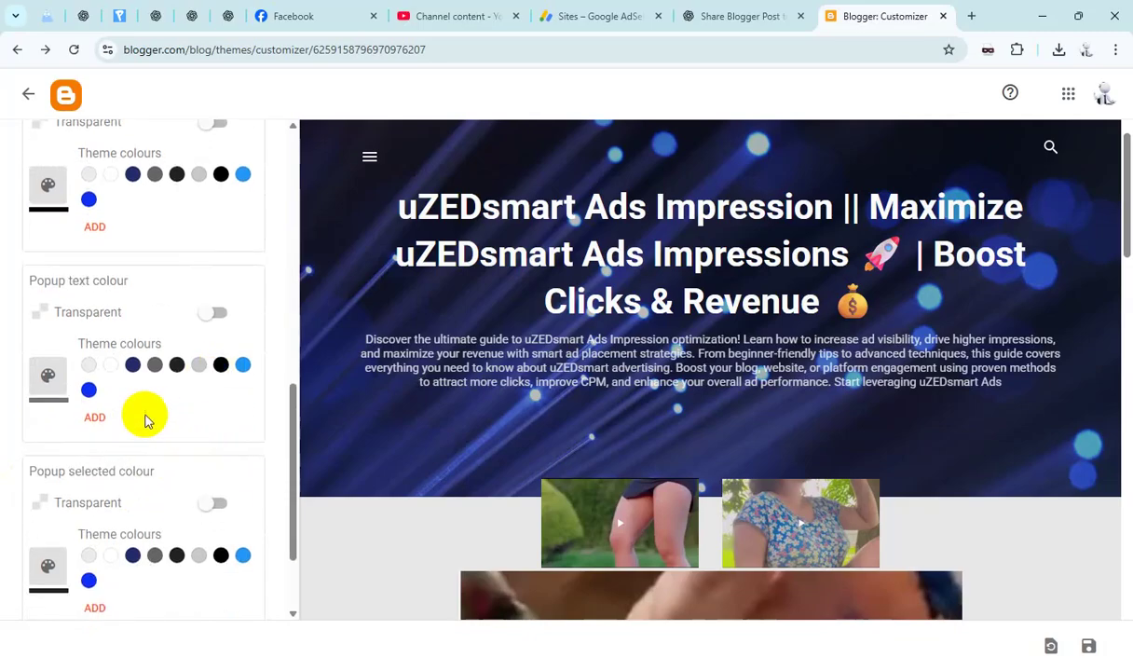
left_click(98, 418)
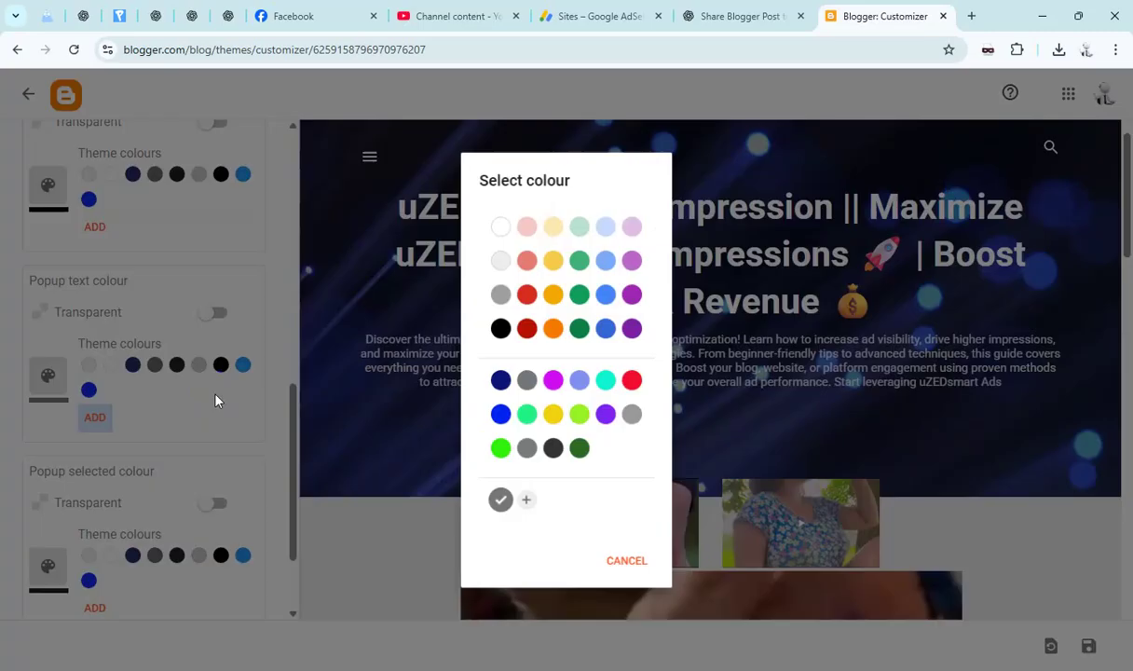
left_click(525, 415)
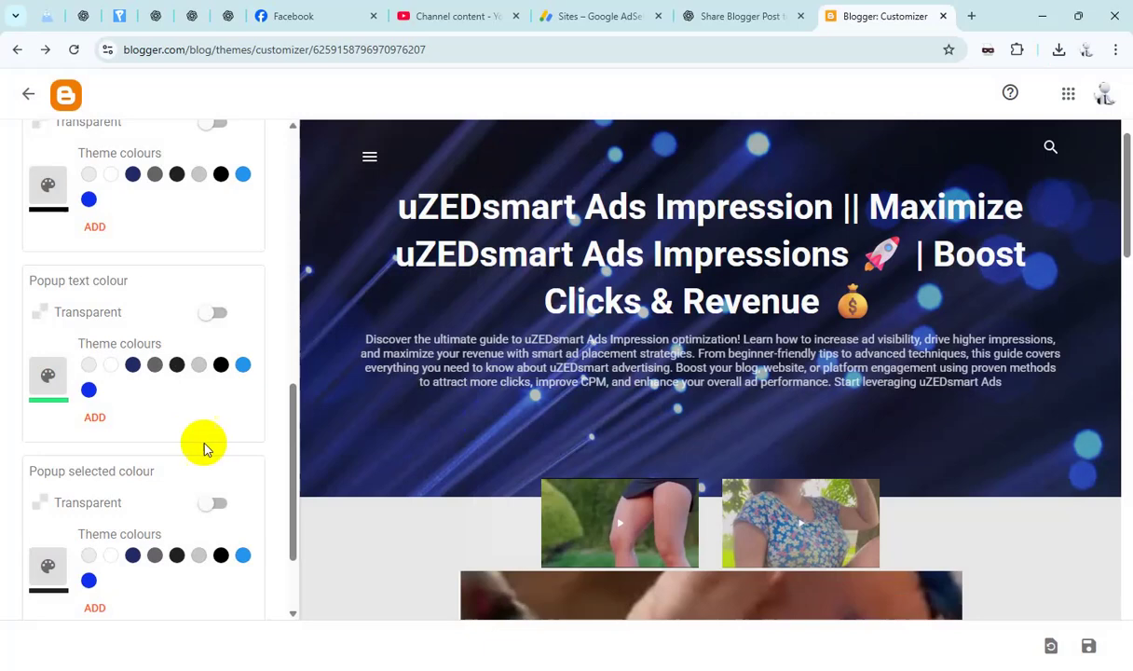
scroll(203, 448, "down", 2)
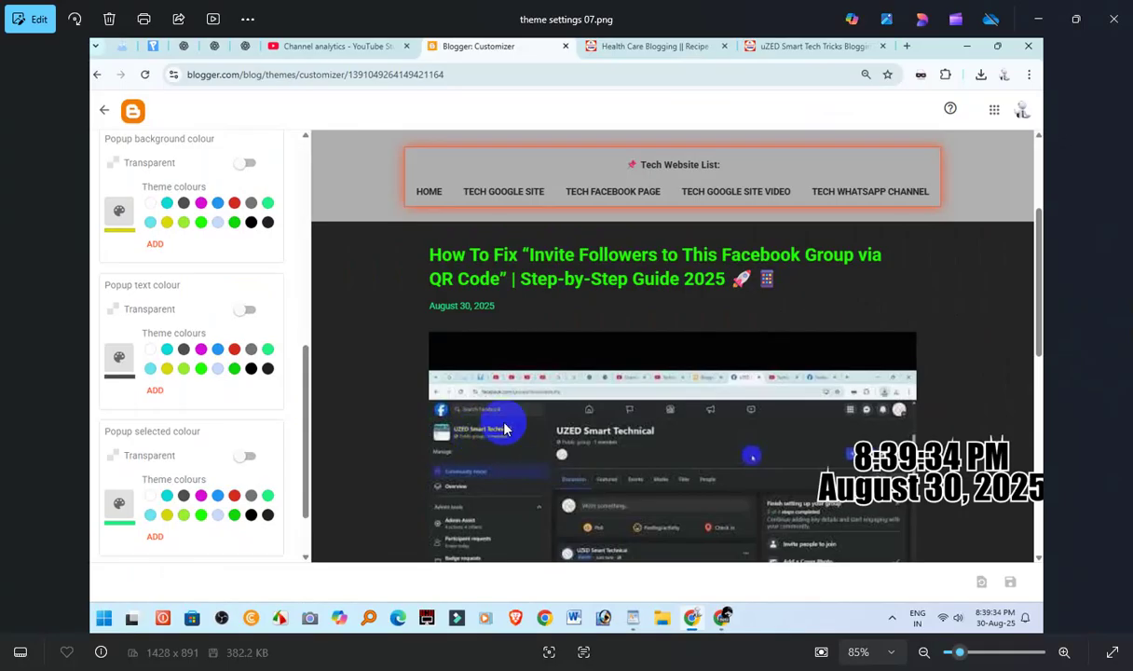
- In Photos, advance to theme settings 08.png to examine the reference Posts settings, and return to the Blogger customizer in Chrome
key("Right")
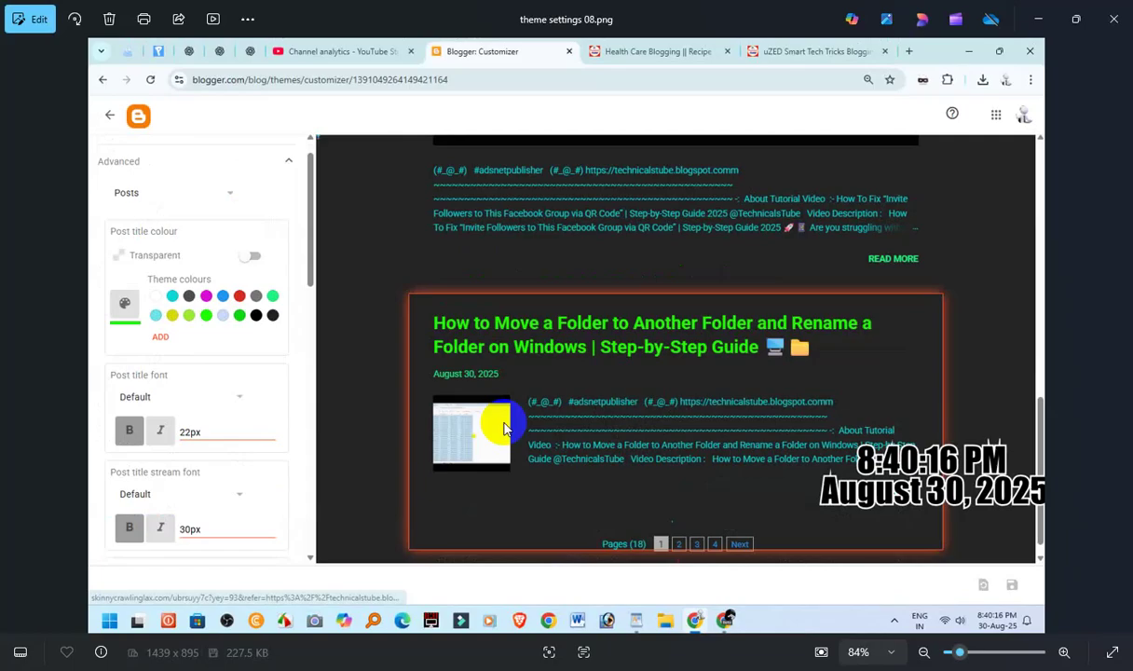
key("alt+Tab")
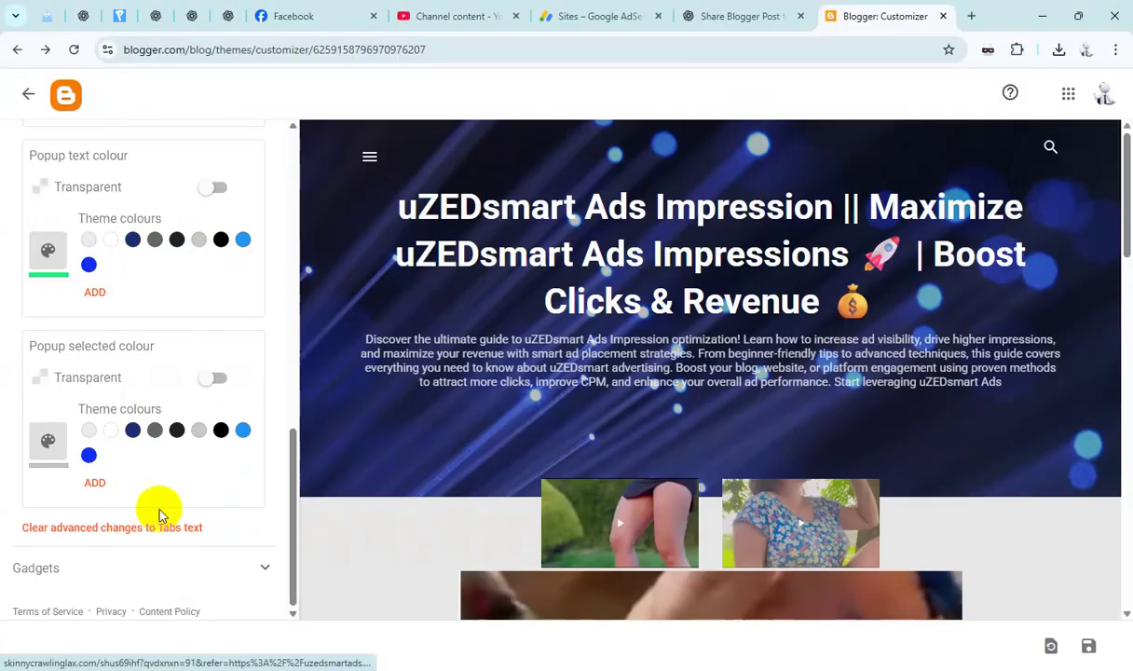
- Set the Tabs text Popup selected colour to turquoise and save the theme
left_click(97, 482)
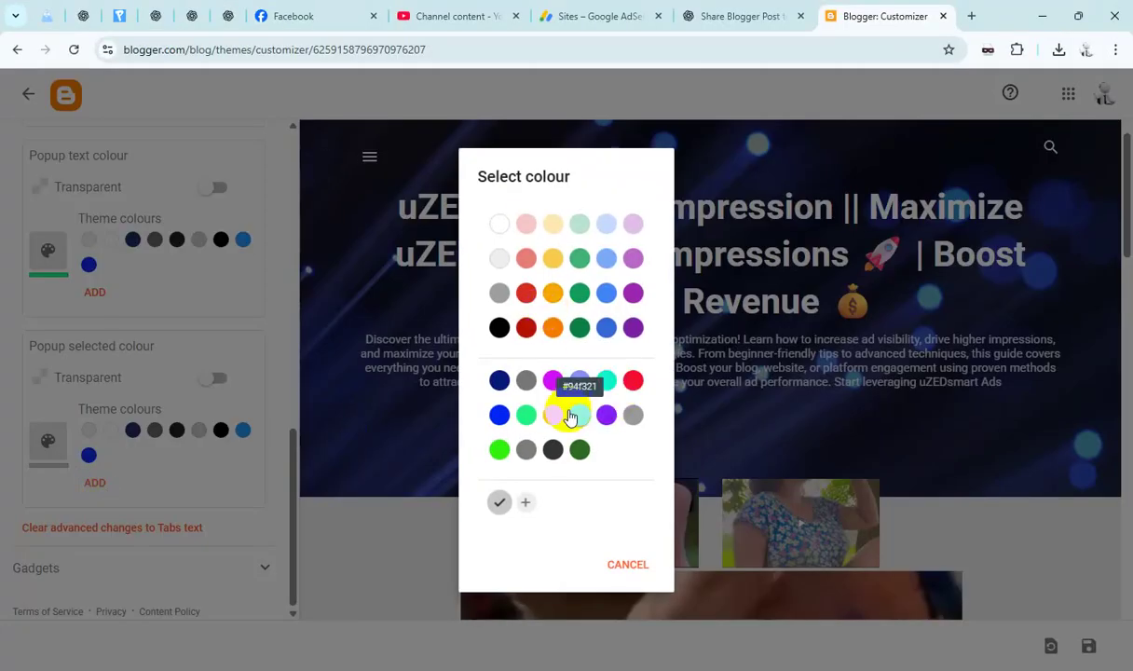
left_click(605, 382)
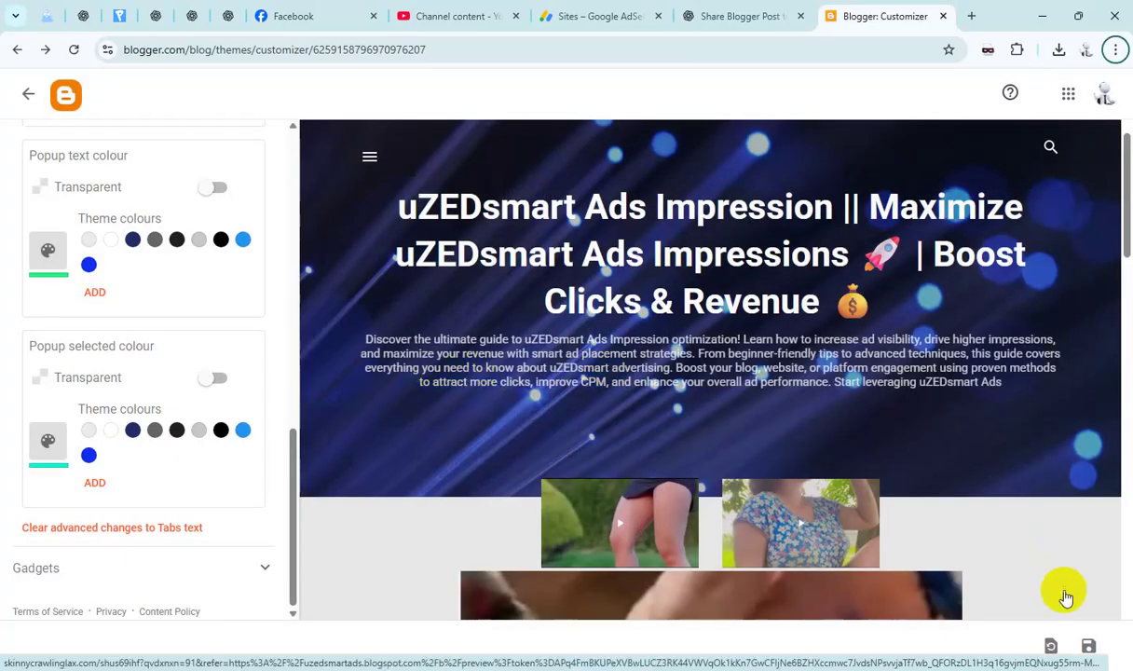
left_click(1090, 646)
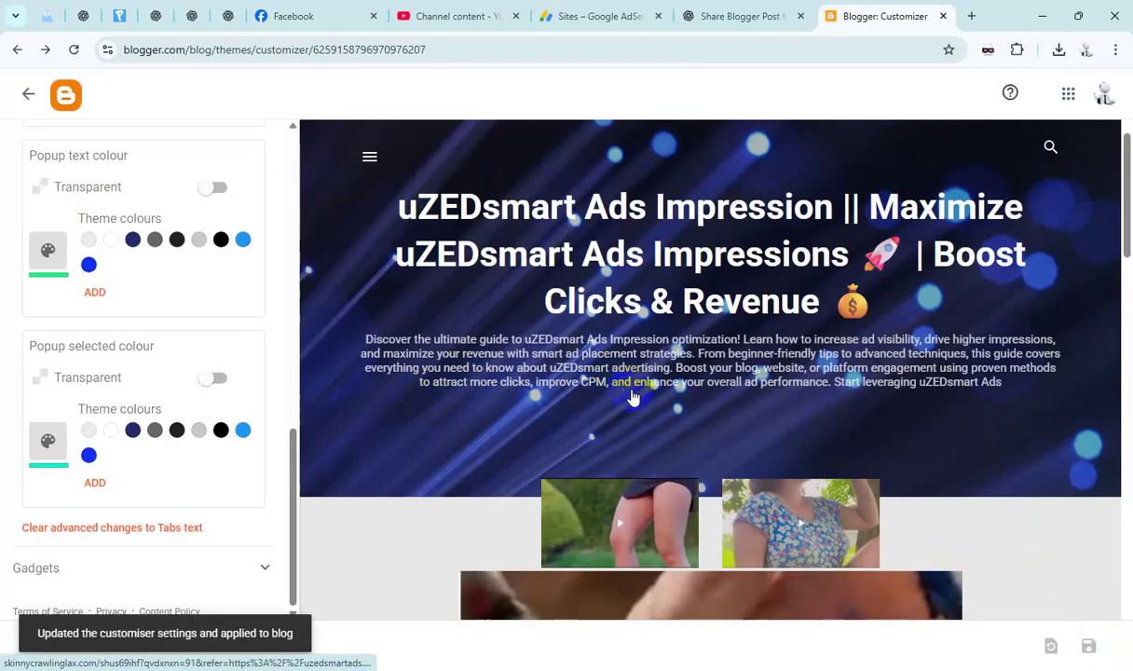
- Open the Posts advanced settings, and examine theme settings 09.png and 10.png in Photos before returning to the Blogger customizer in Chrome
scroll(268, 347, "up", 8)
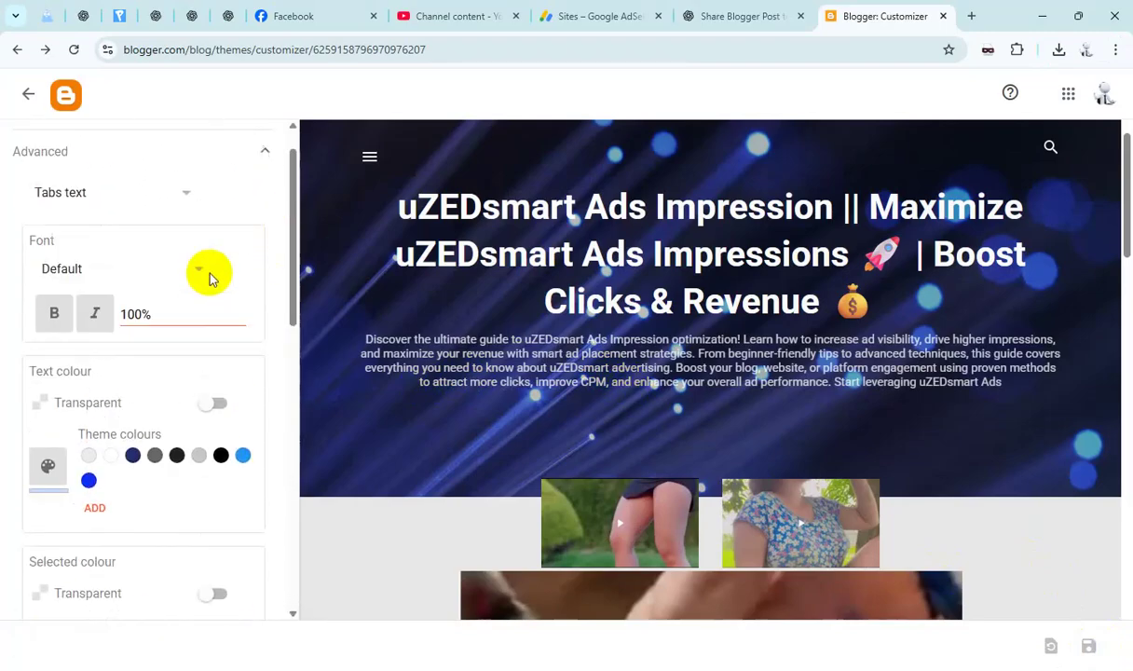
left_click(146, 219)
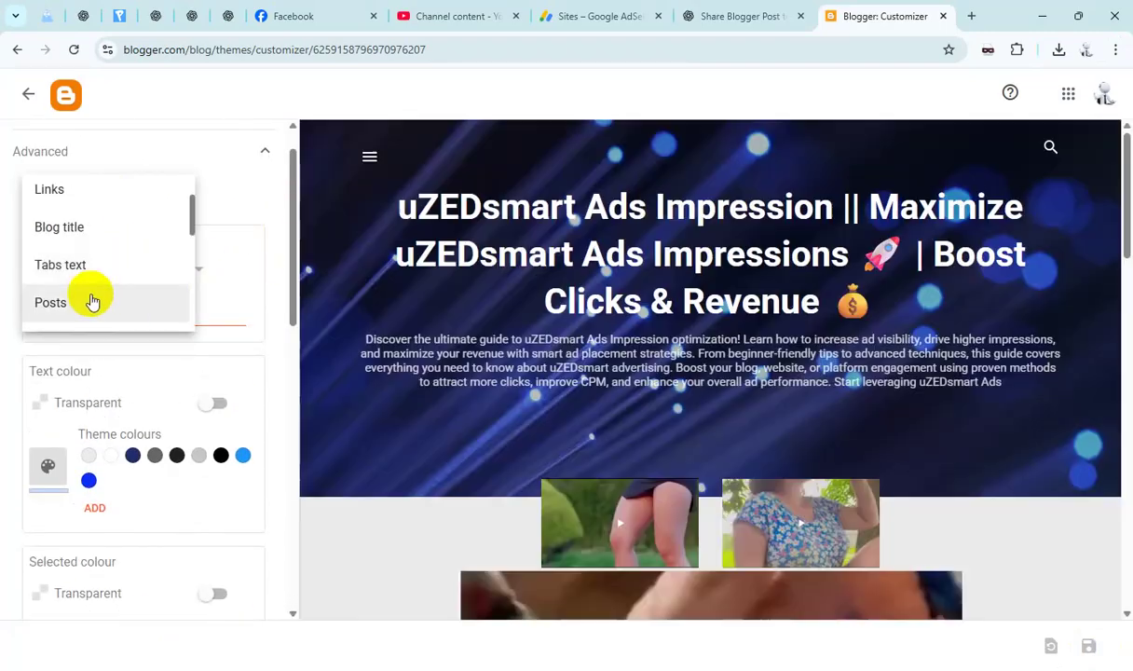
left_click(92, 301)
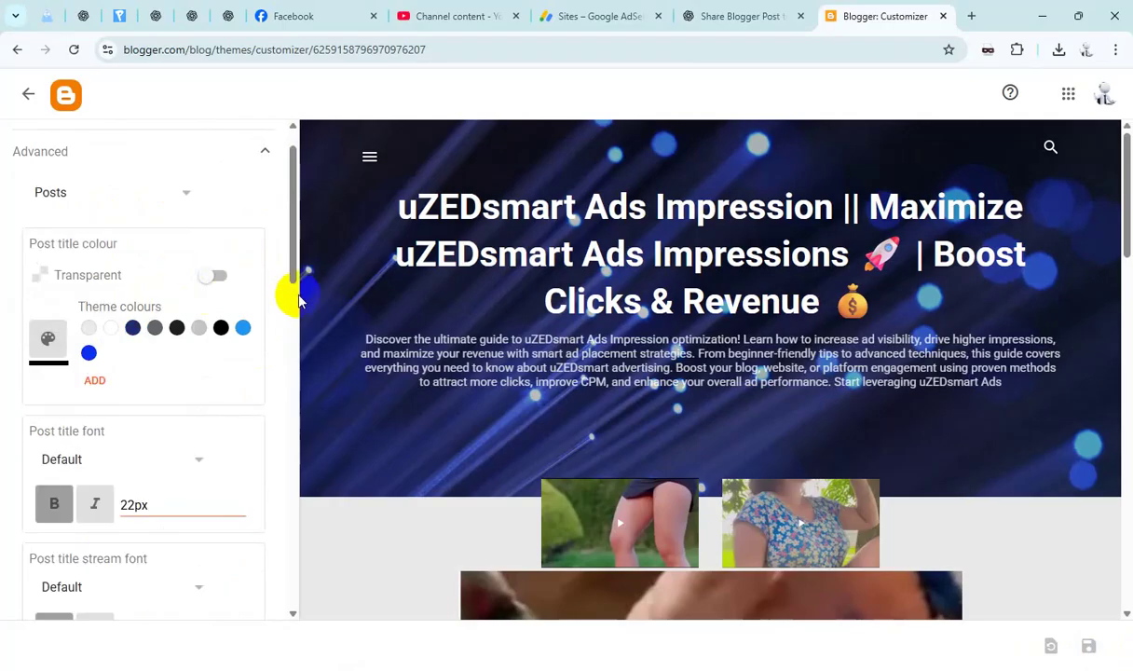
key("alt+Tab")
key("Right")
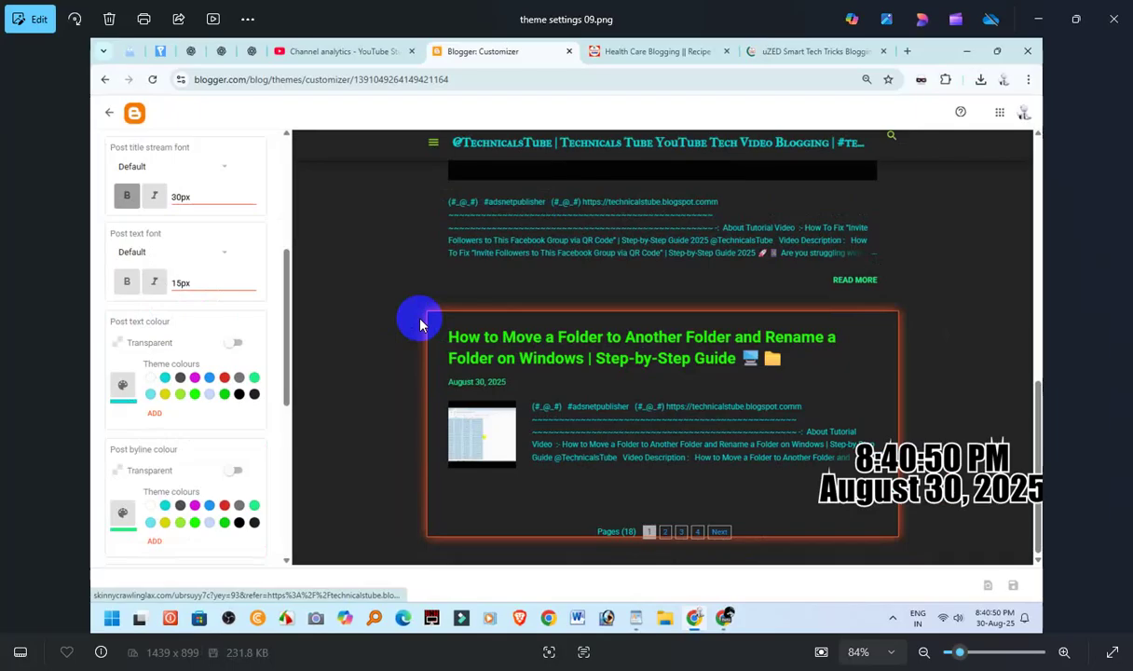
key("Right")
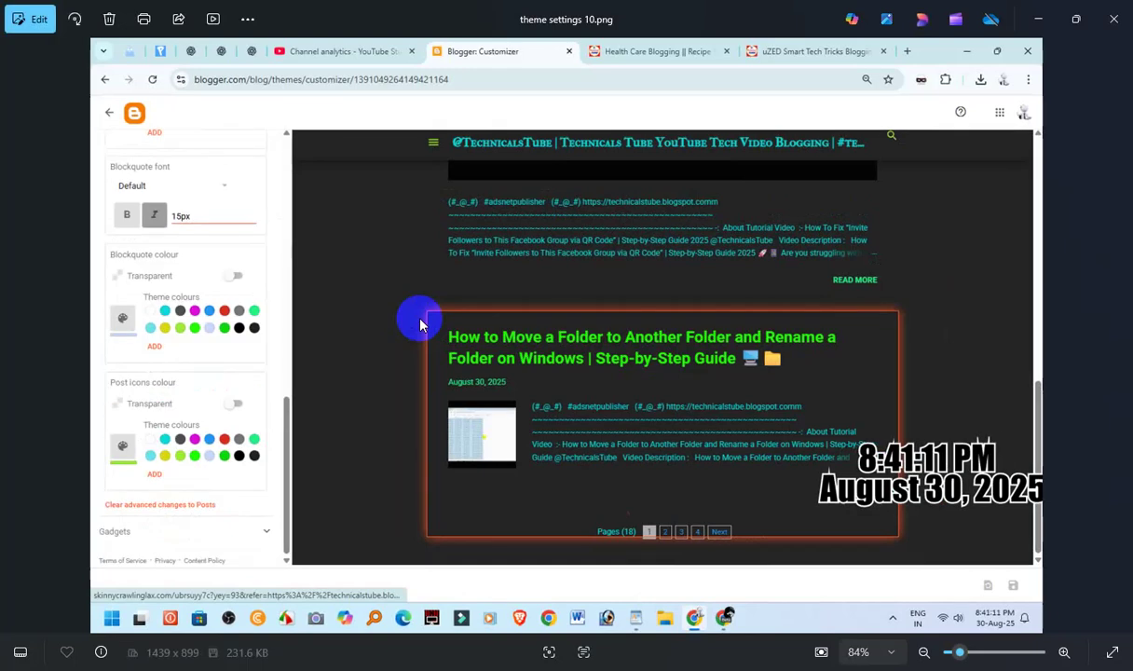
key("Left")
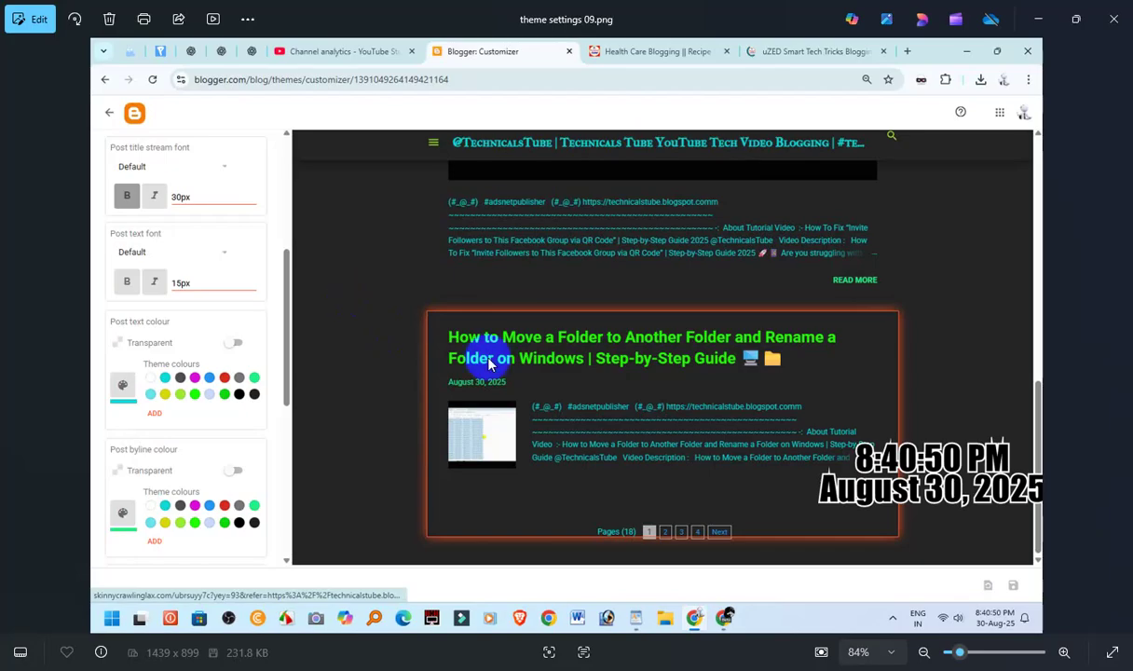
key("alt+Tab")
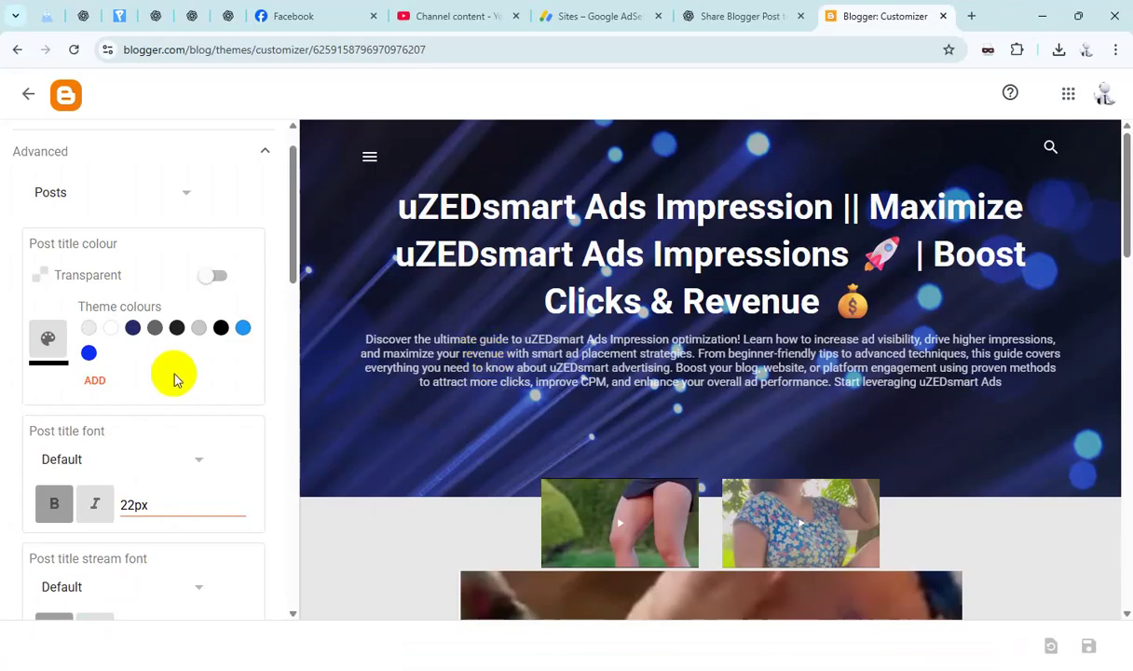
- Set the Post title colour to bright green and look through the other Posts font and colour settings
left_click(95, 381)
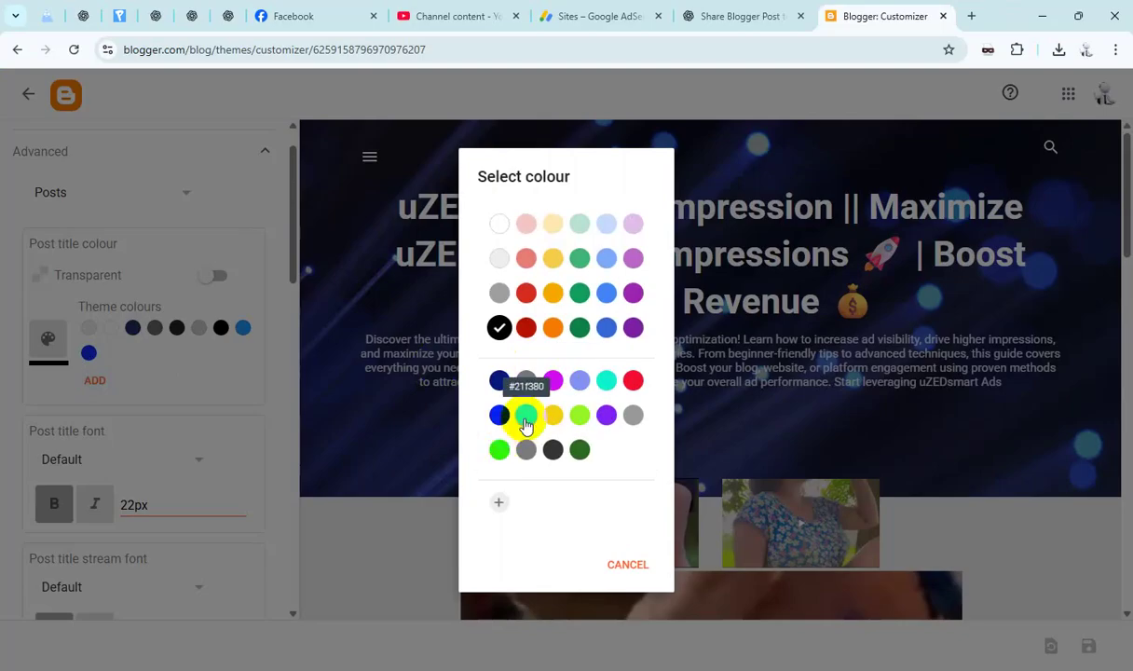
left_click(500, 449)
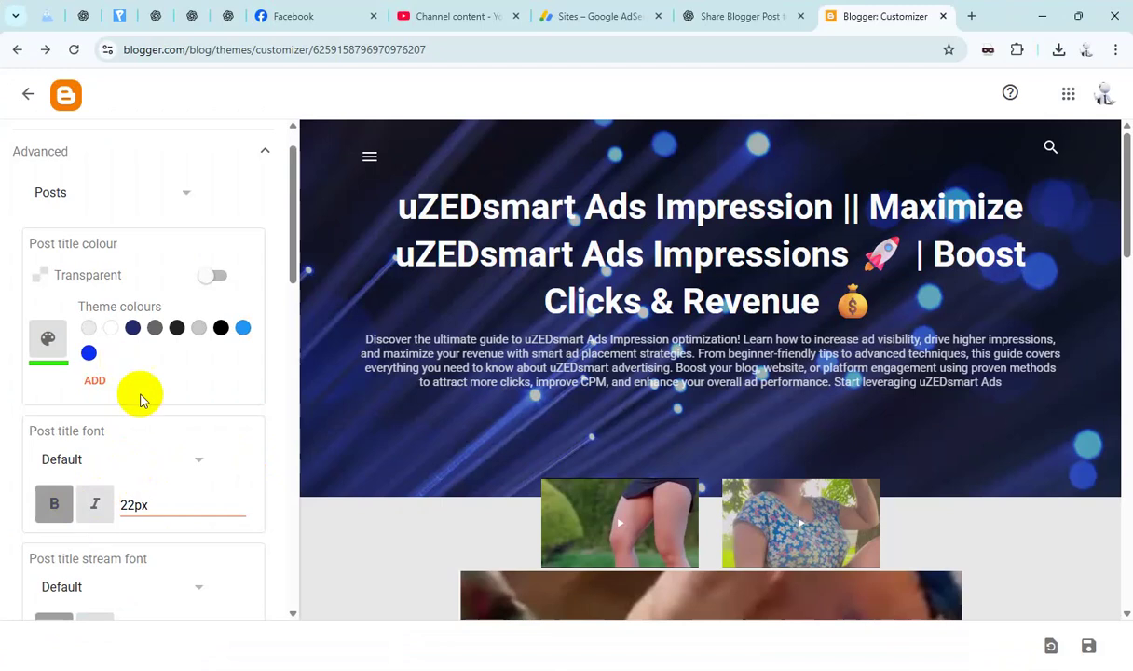
scroll(149, 406, "up", 1)
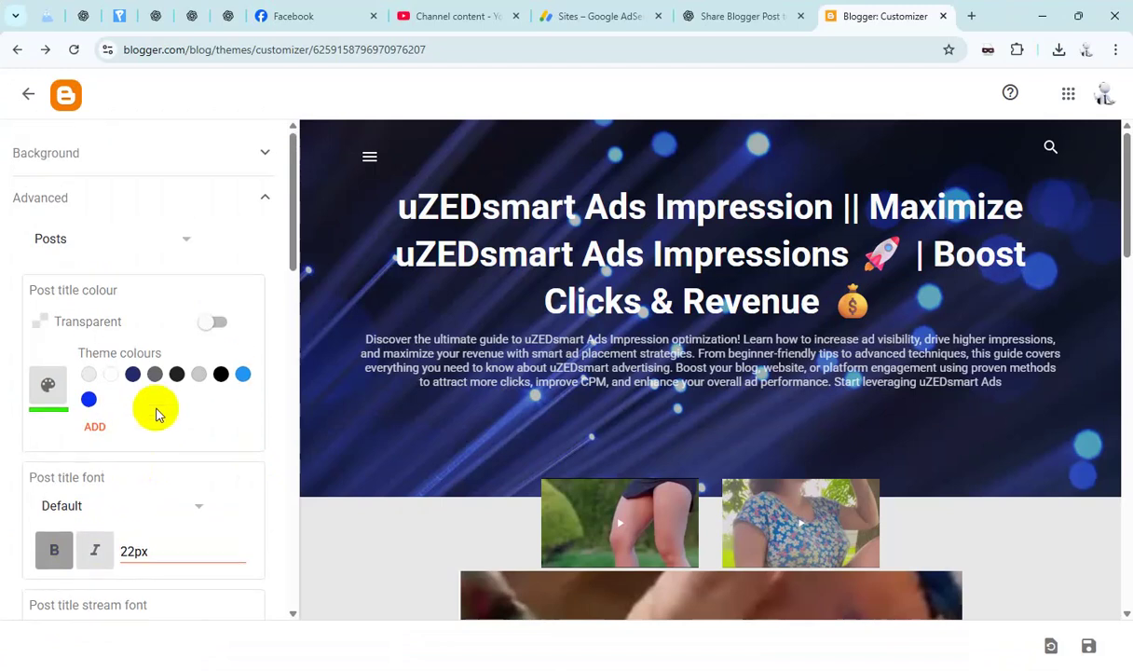
scroll(163, 418, "down", 5)
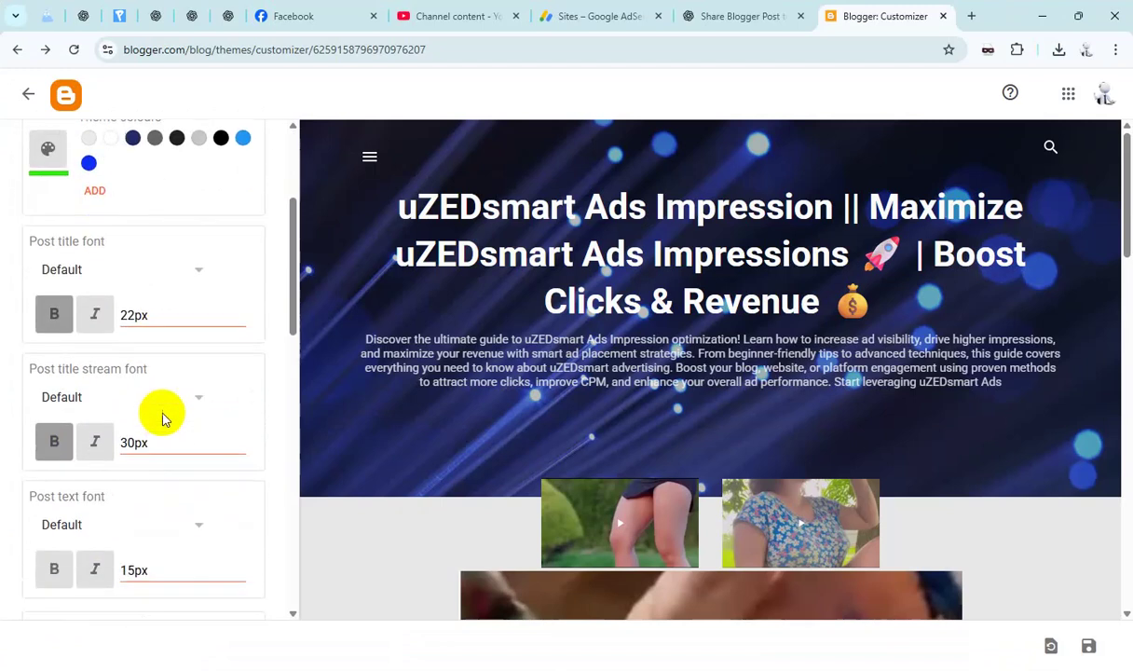
scroll(162, 422, "down", 8)
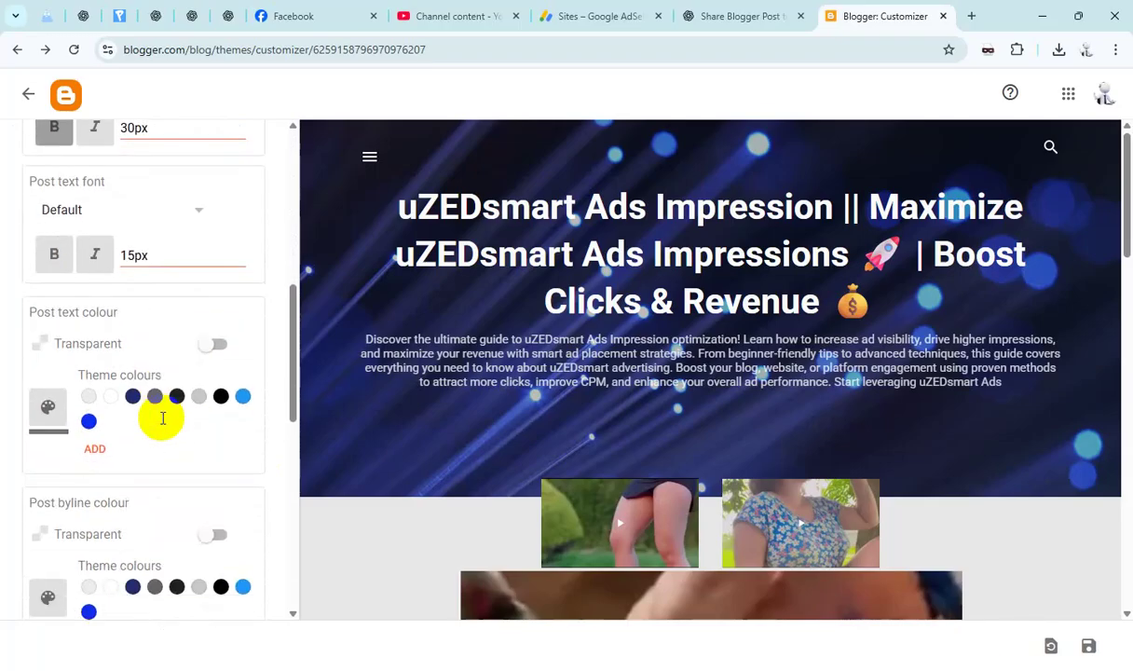
scroll(162, 423, "up", 13)
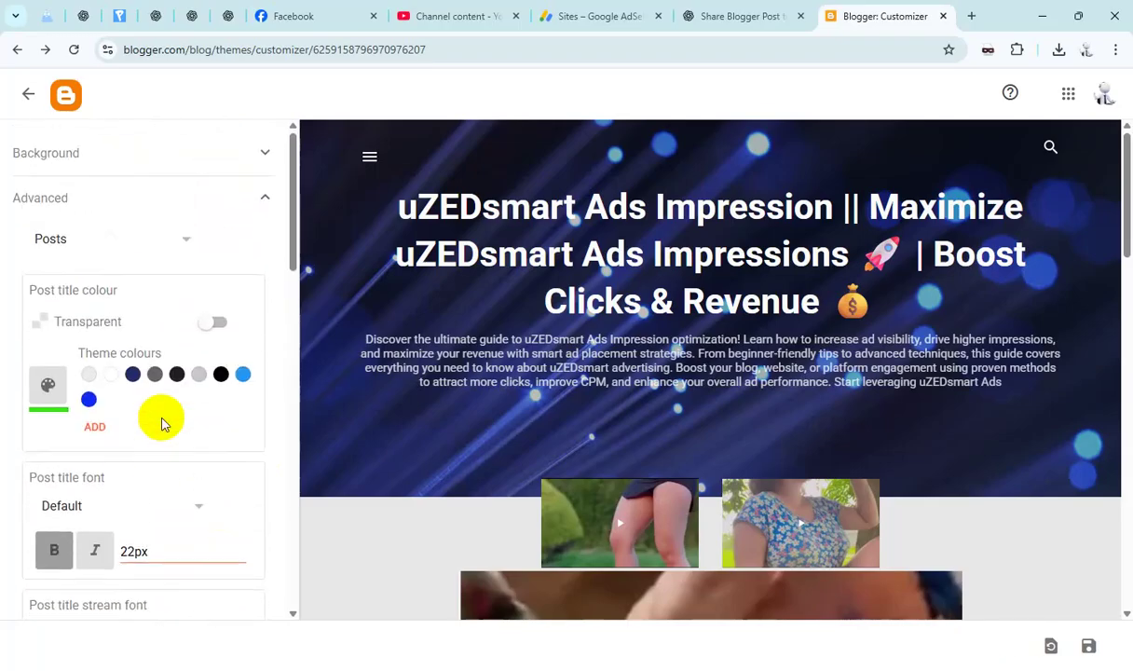
scroll(163, 424, "down", 5)
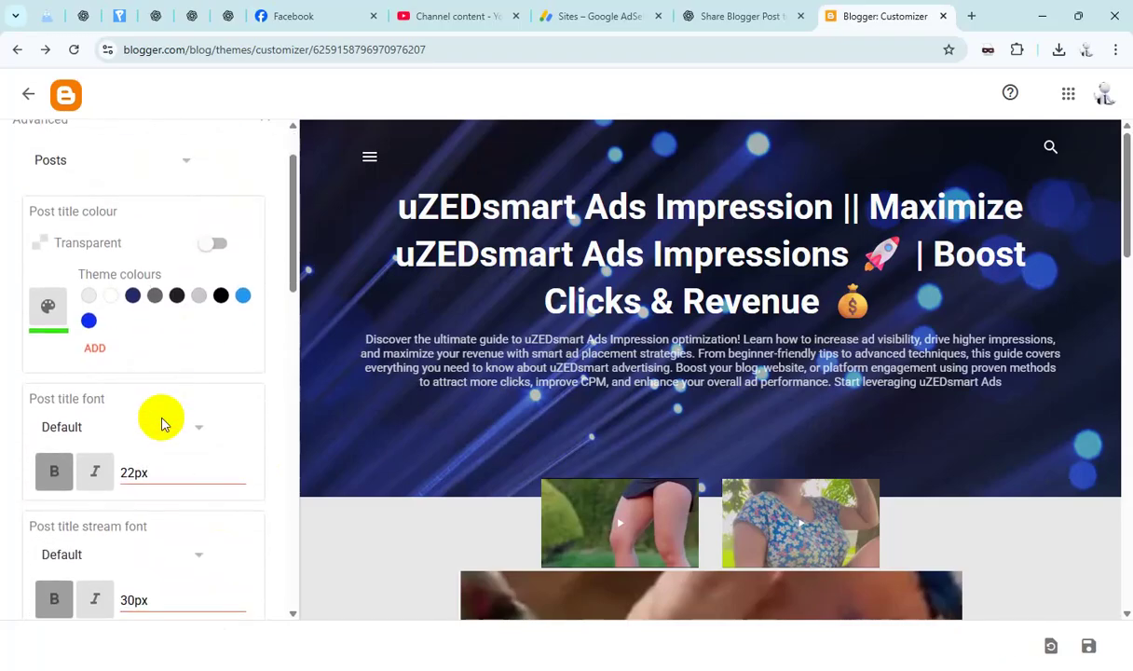
- Set the Post title colour to magenta and the Post text colour to bright green
scroll(162, 424, "up", 3)
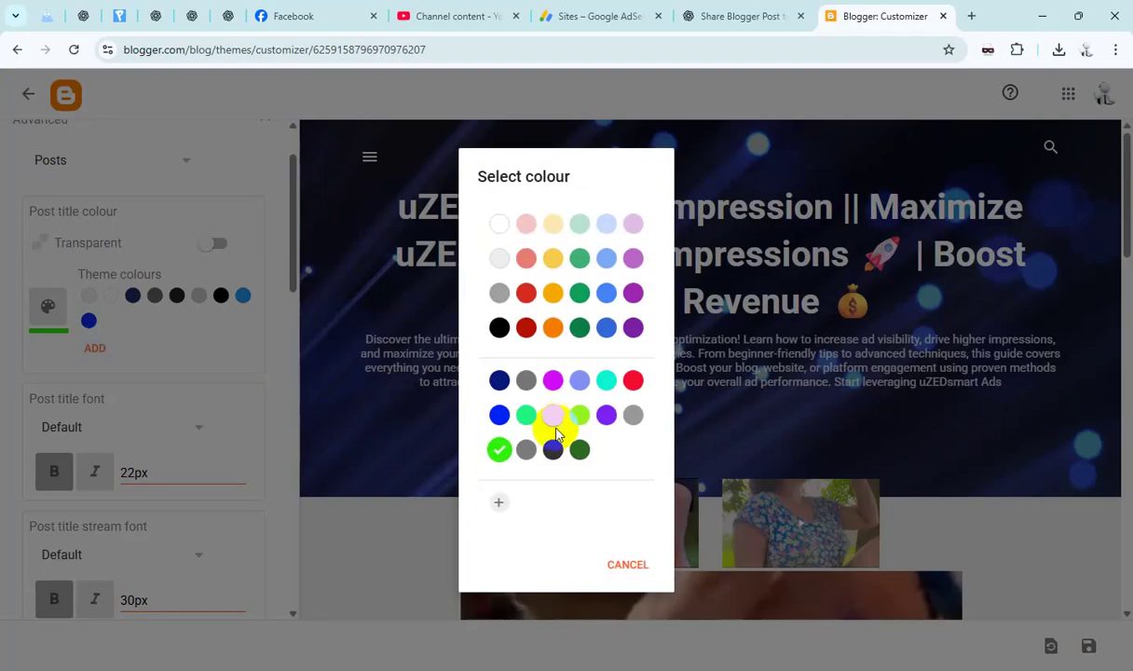
left_click(553, 381)
scroll(145, 417, "down", 5)
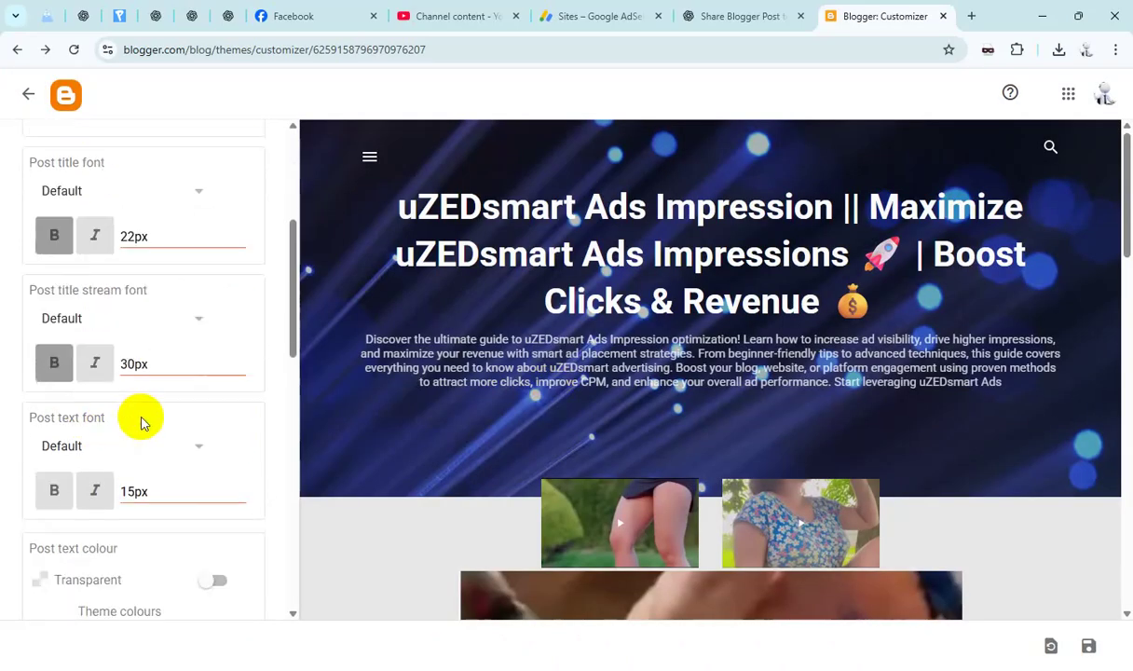
scroll(145, 417, "down", 2)
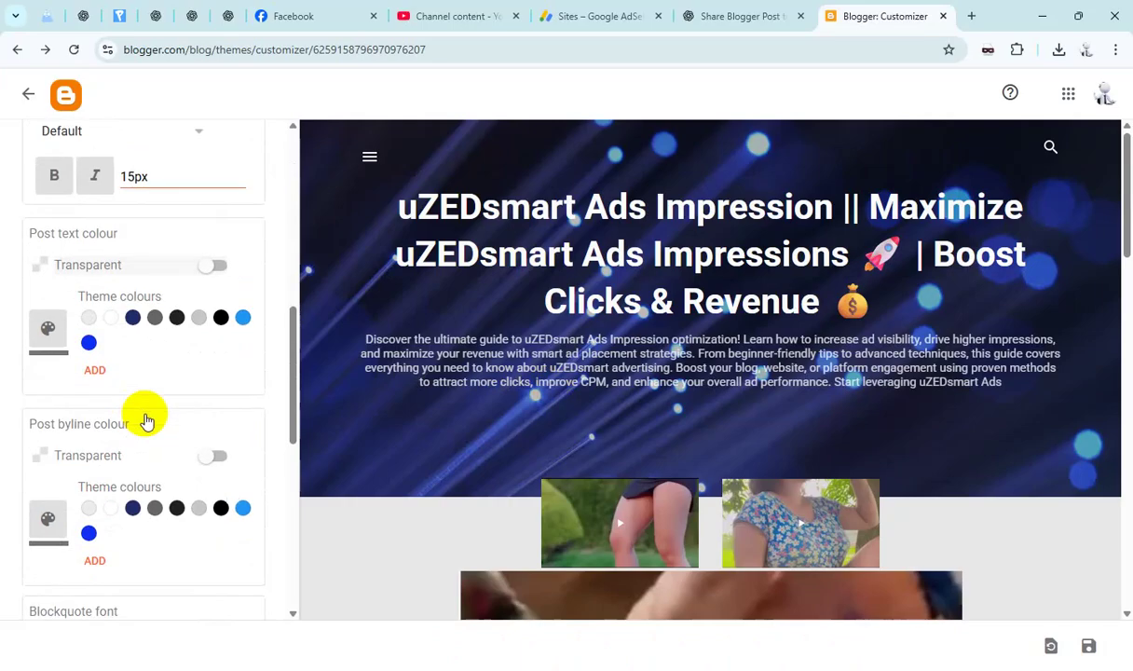
left_click(96, 369)
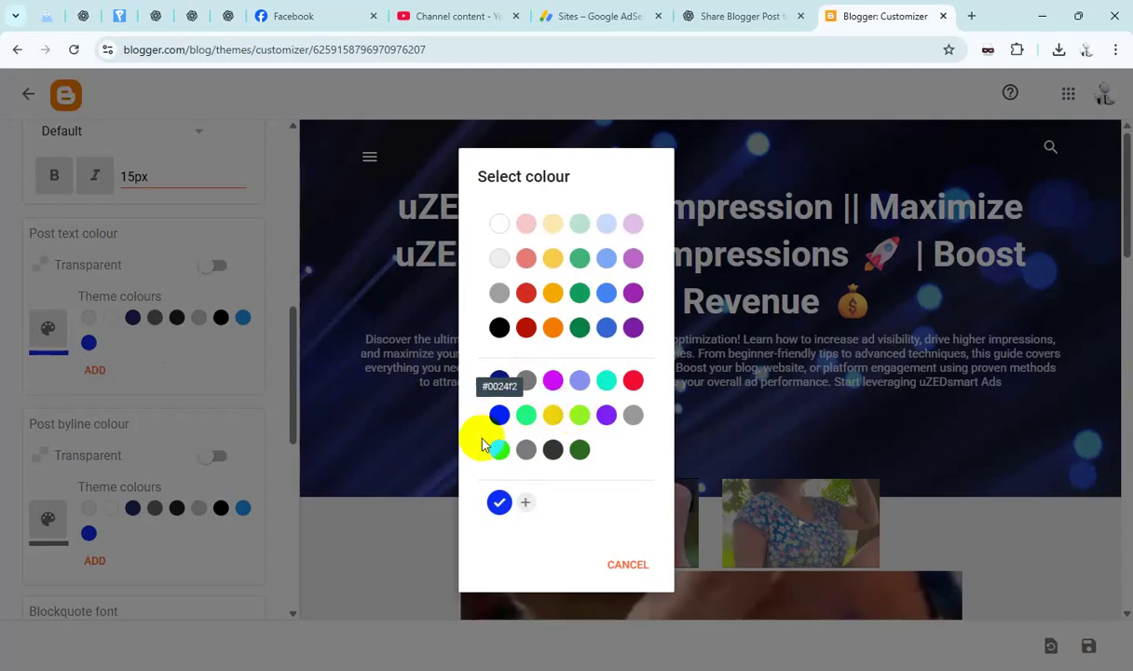
left_click(499, 451)
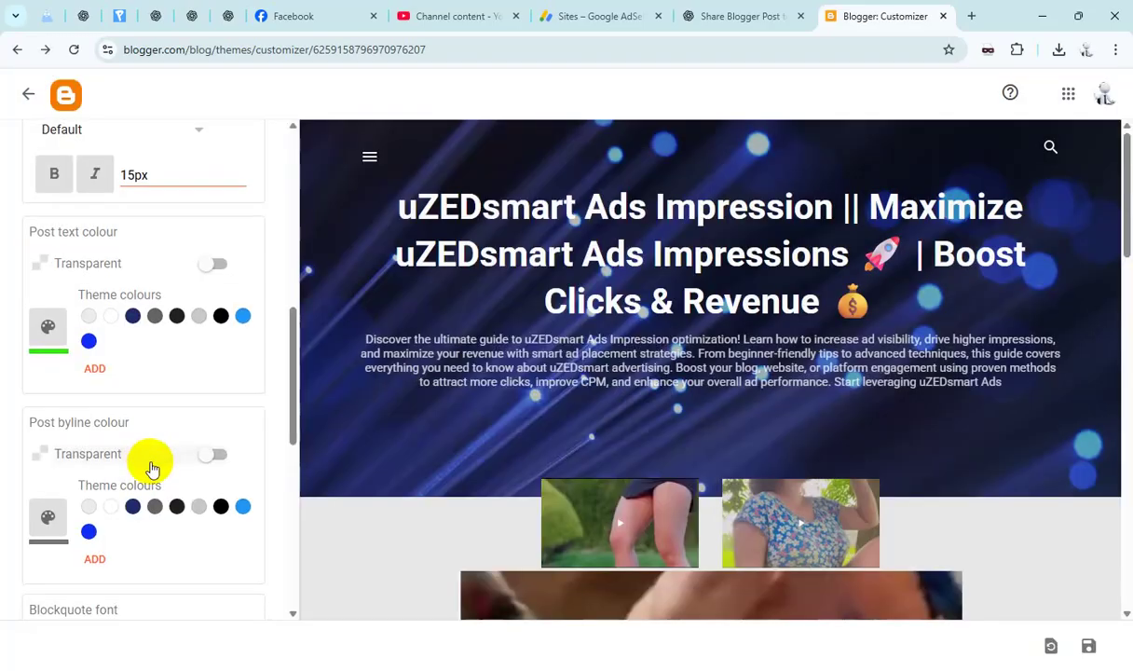
- Recheck theme settings 09.png in Photos, and set the Post byline colour to custom cyan #00ffcc in the Blogger customizer
key("alt+Tab")
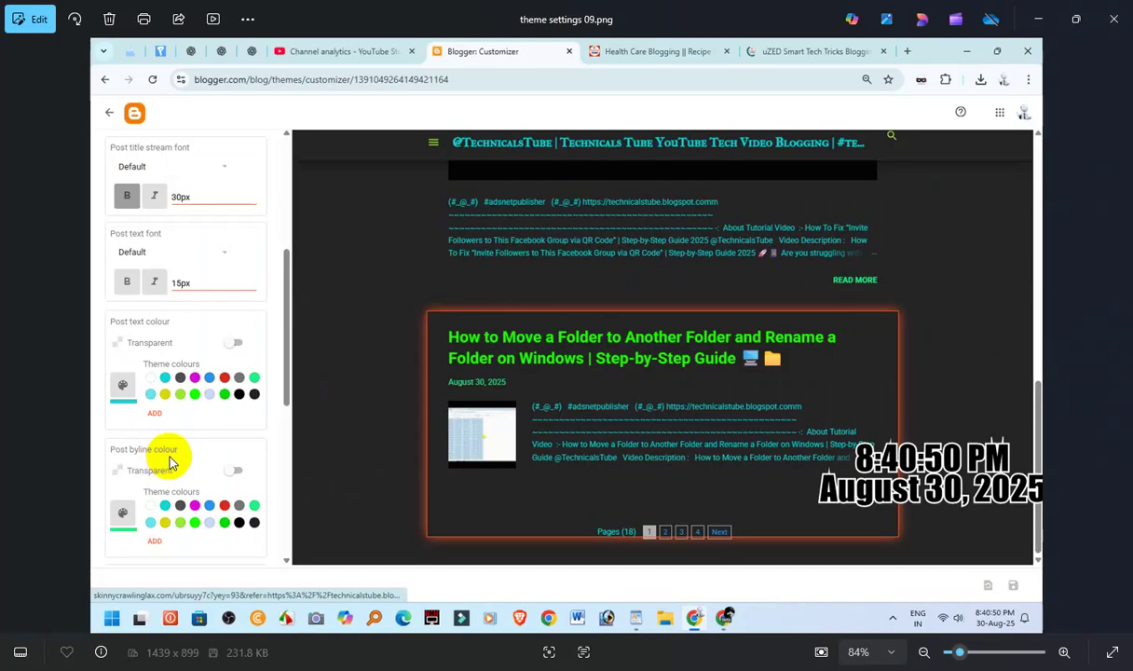
key("alt+Tab")
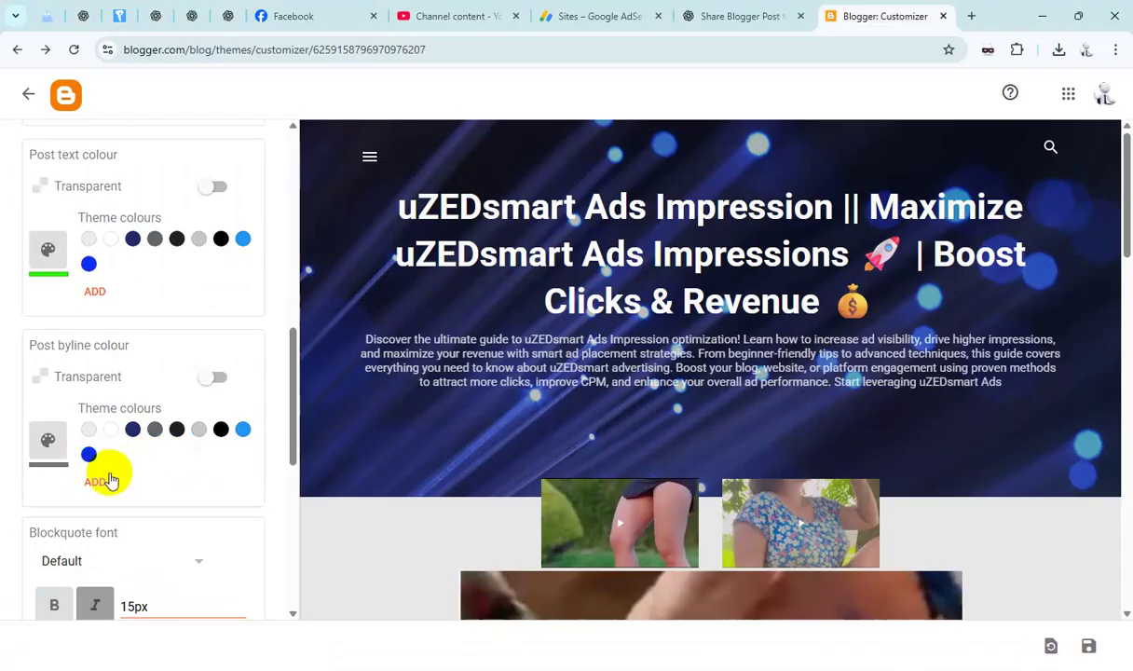
scroll(109, 479, "down", 1)
left_click(96, 400)
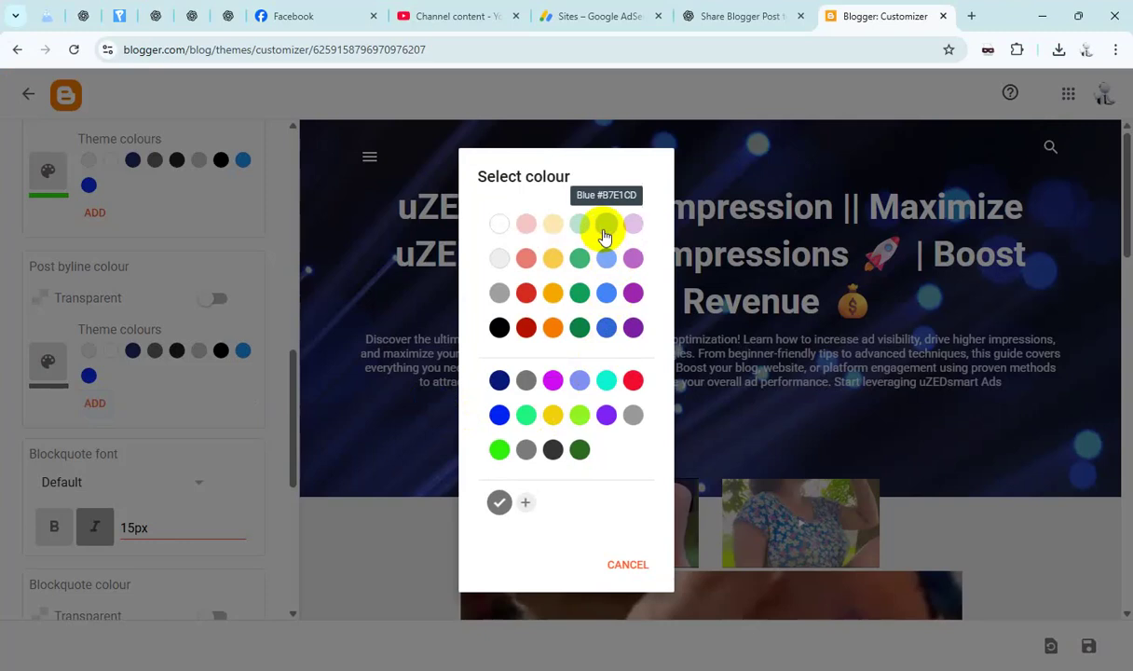
left_click(528, 505)
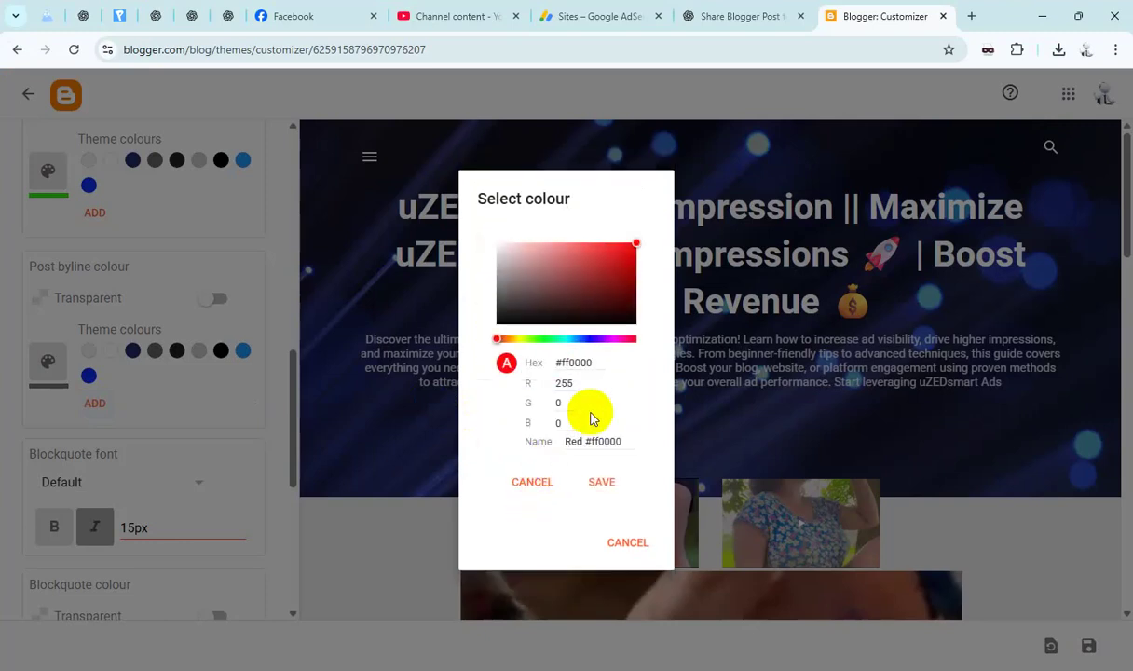
left_click(563, 340)
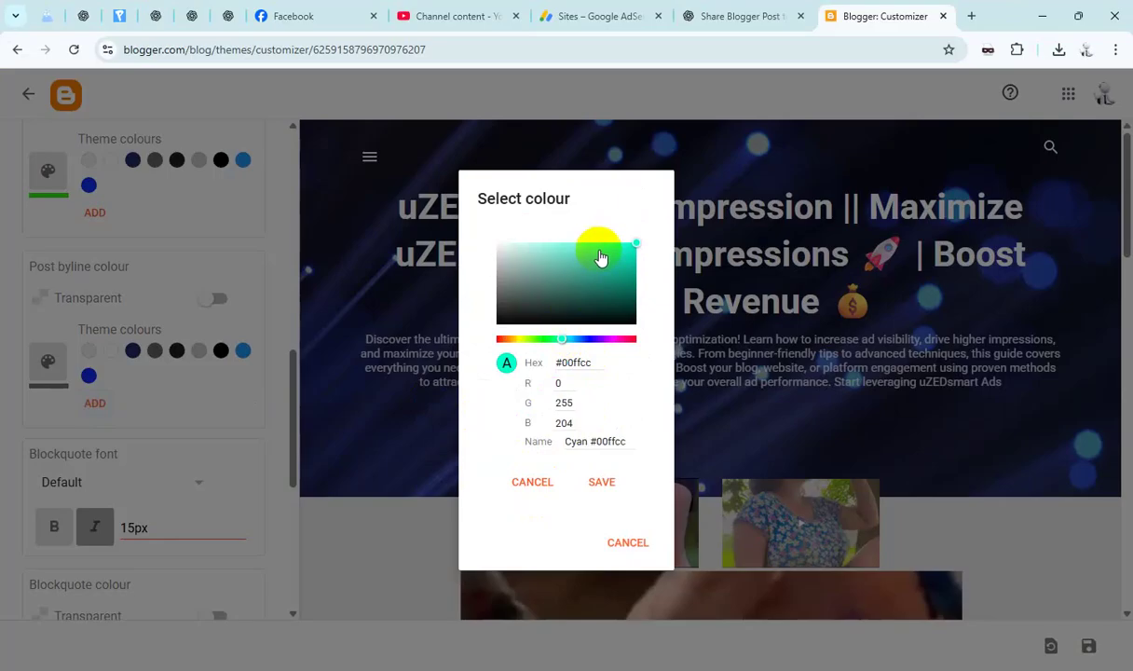
left_click(602, 482)
left_click(390, 489)
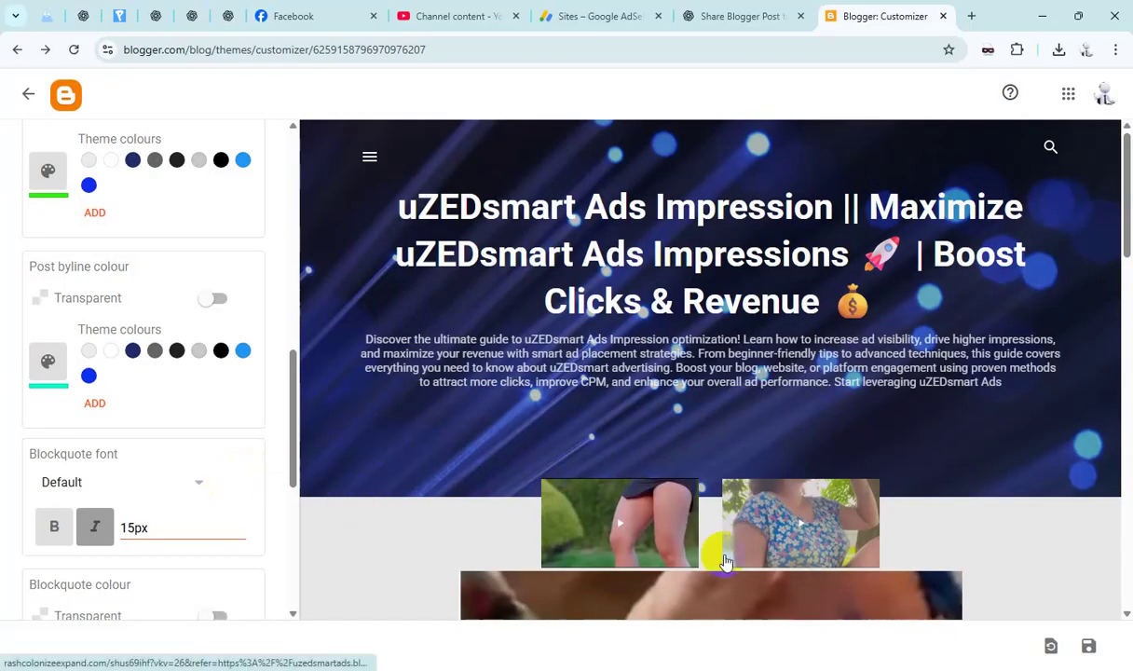
- Save the theme, and consult theme settings 10.png in Photos before returning to the Blogger customizer in Chrome
left_click(1090, 646)
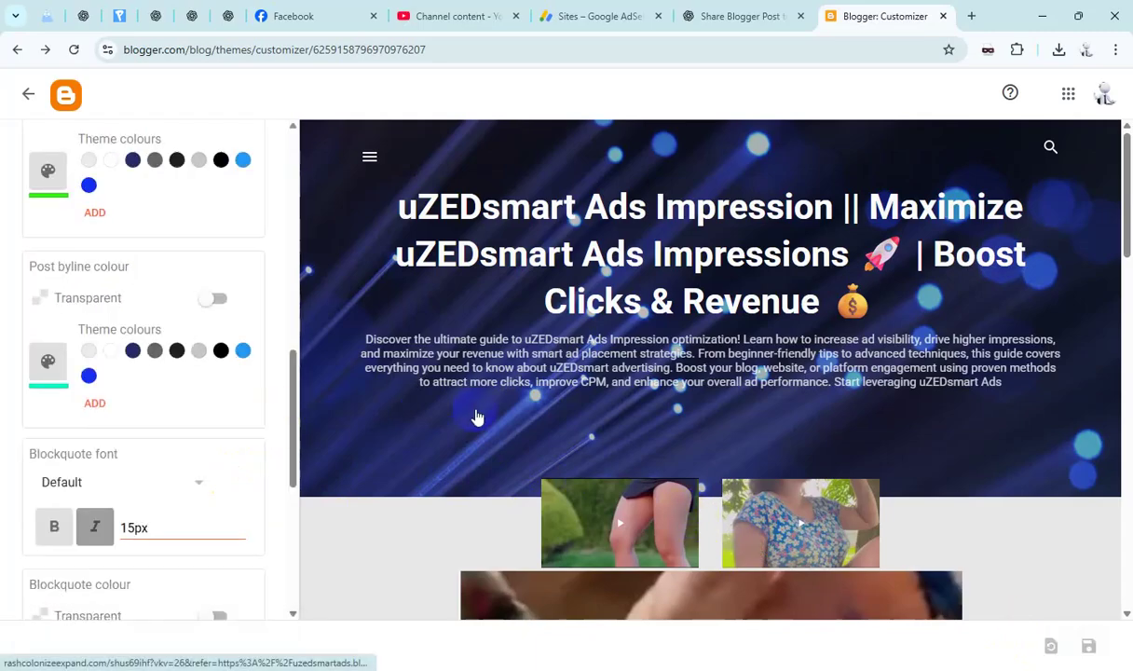
key("alt+Tab")
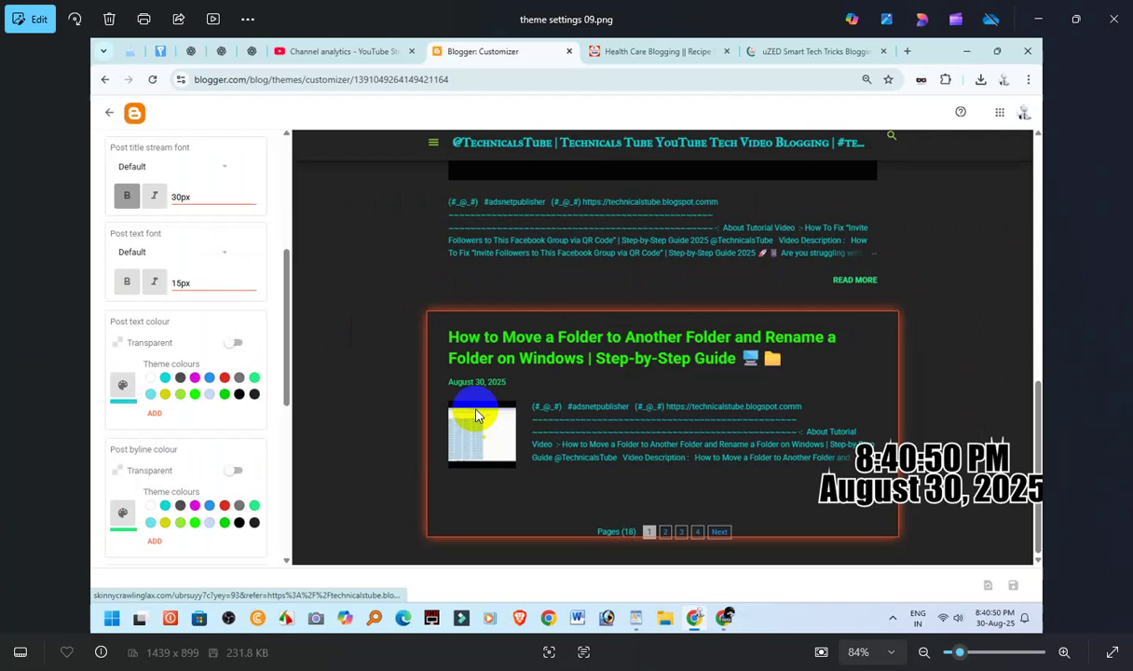
key("Right")
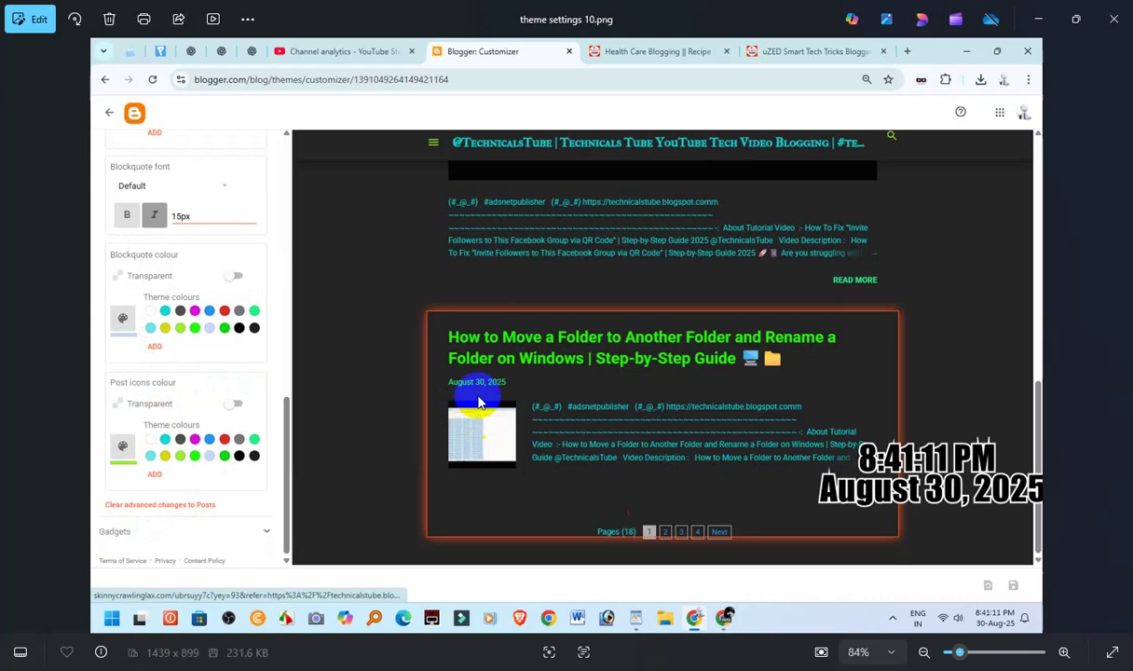
key("alt+Tab")
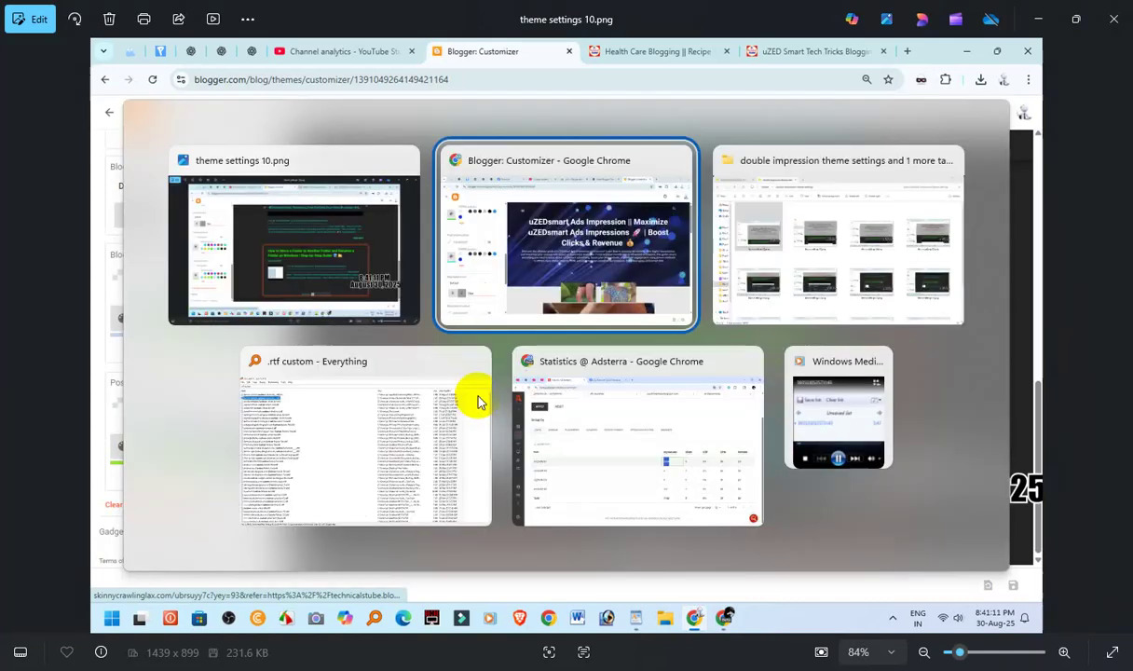
- Switch the Advanced theme settings from Posts to Popular posts
scroll(238, 303, "up", 10)
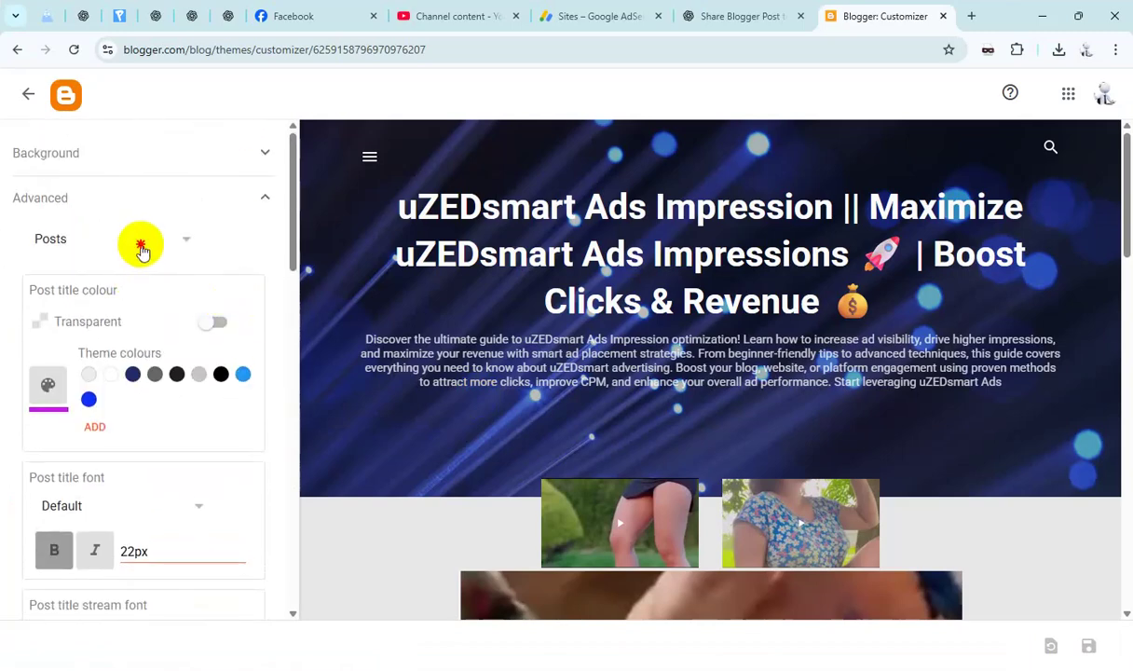
left_click(142, 244)
scroll(131, 319, "down", 2)
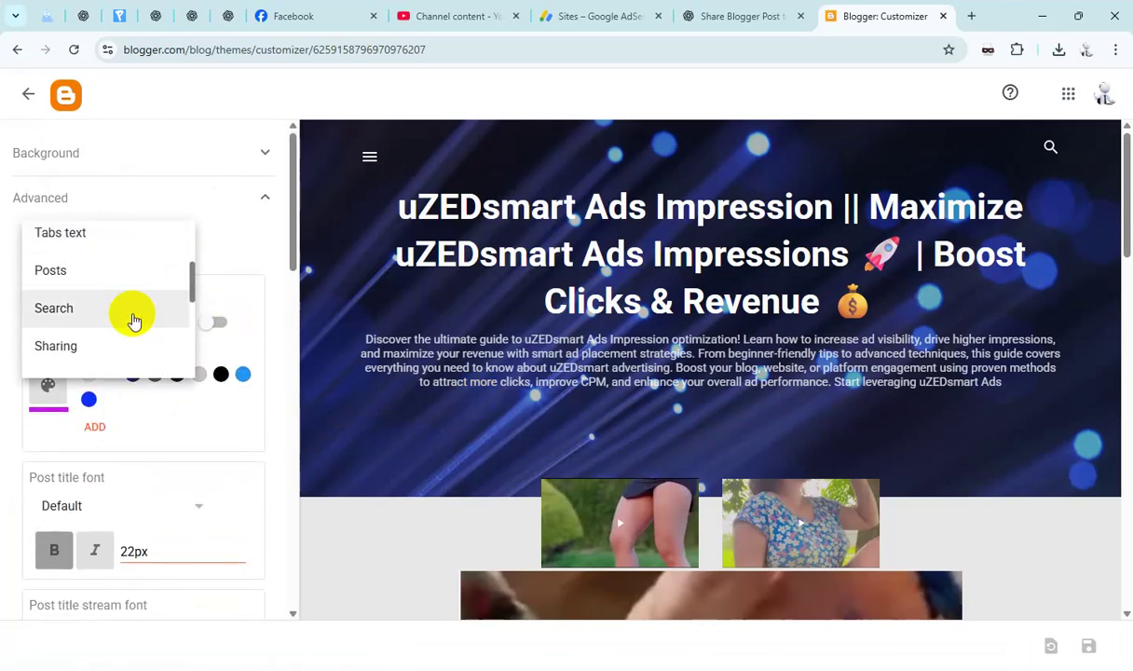
scroll(134, 320, "down", 2)
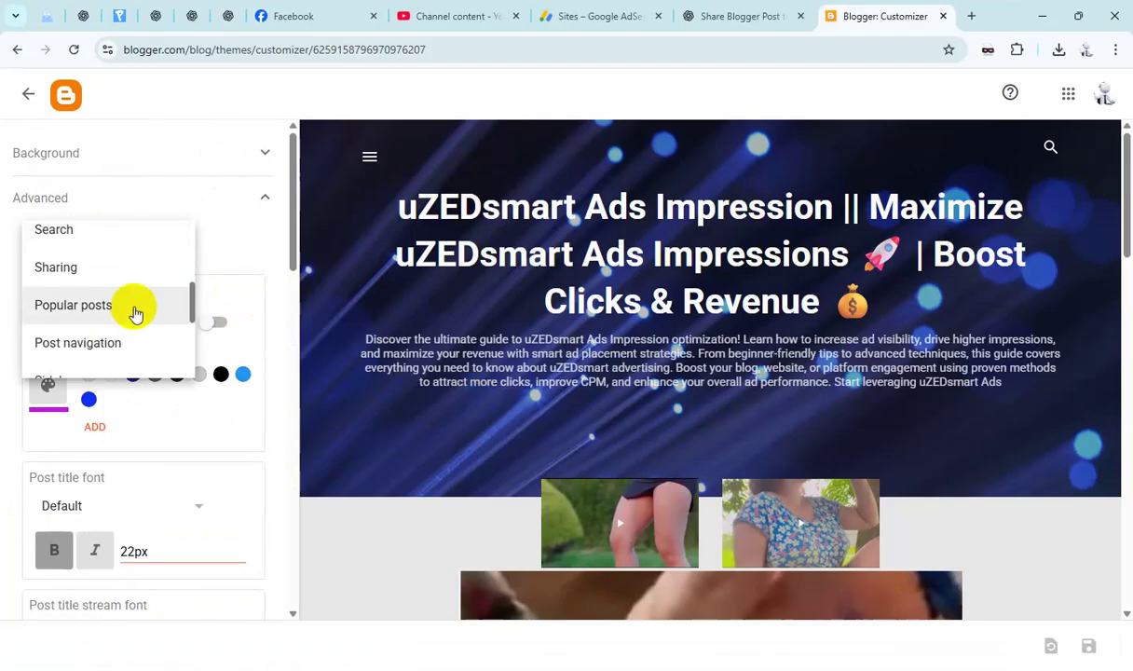
left_click(135, 314)
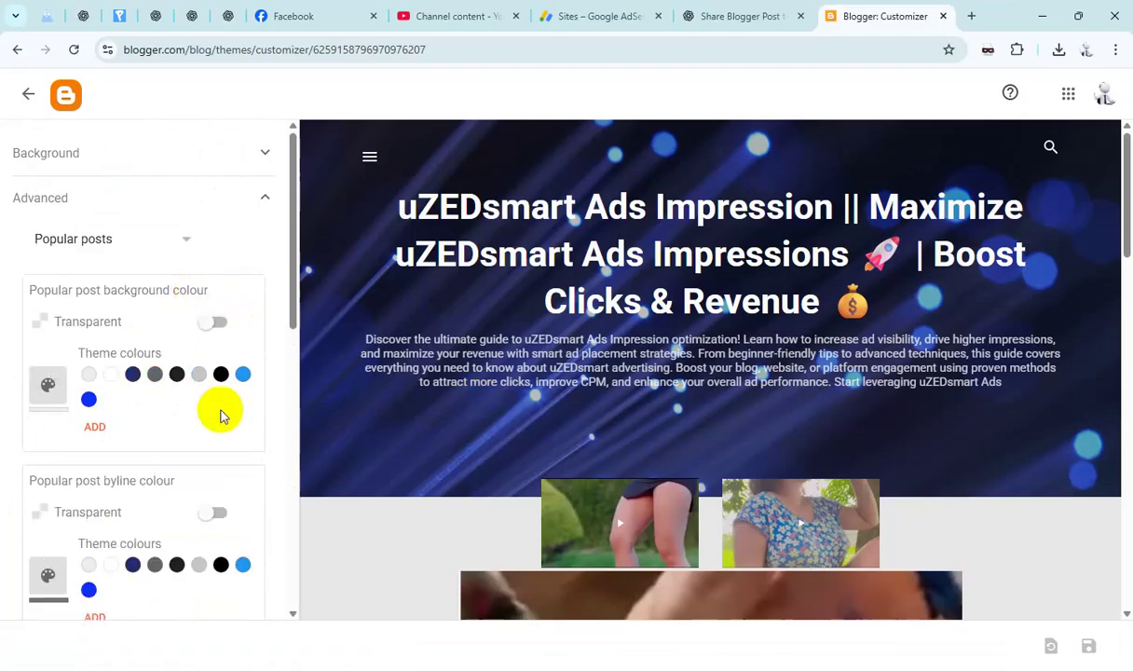
scroll(223, 413, "down", 1)
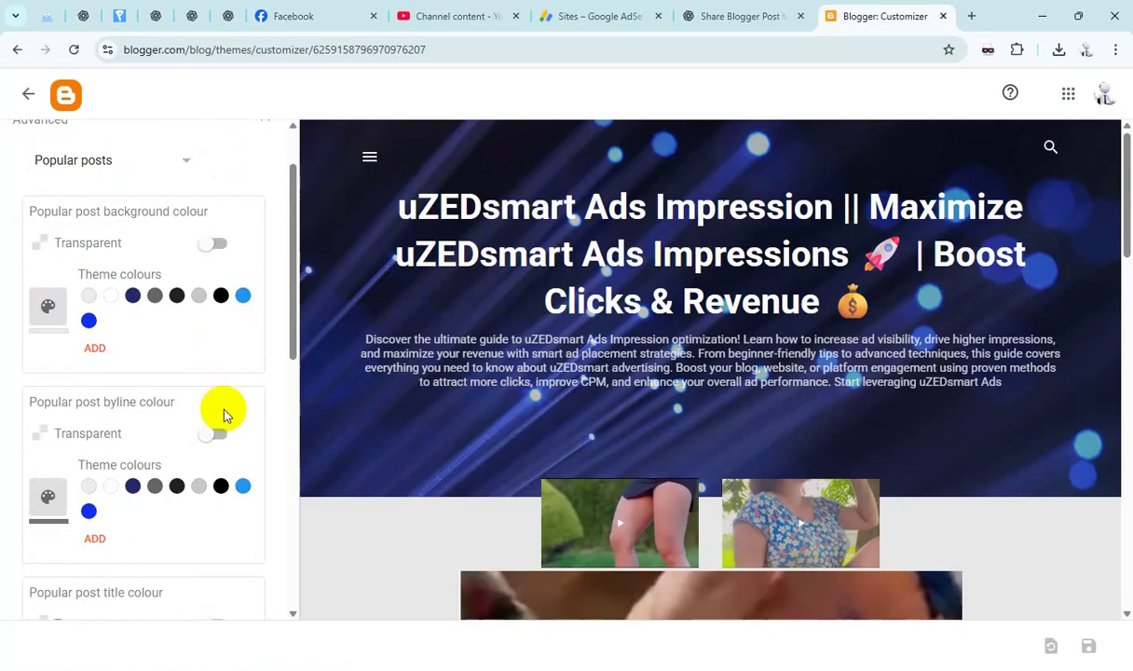
- Recheck theme settings 10.png in Photos, and set the Popular post background colour to light grey and the byline colour to lime green in Chrome
key("alt+Tab")
key("alt+Tab")
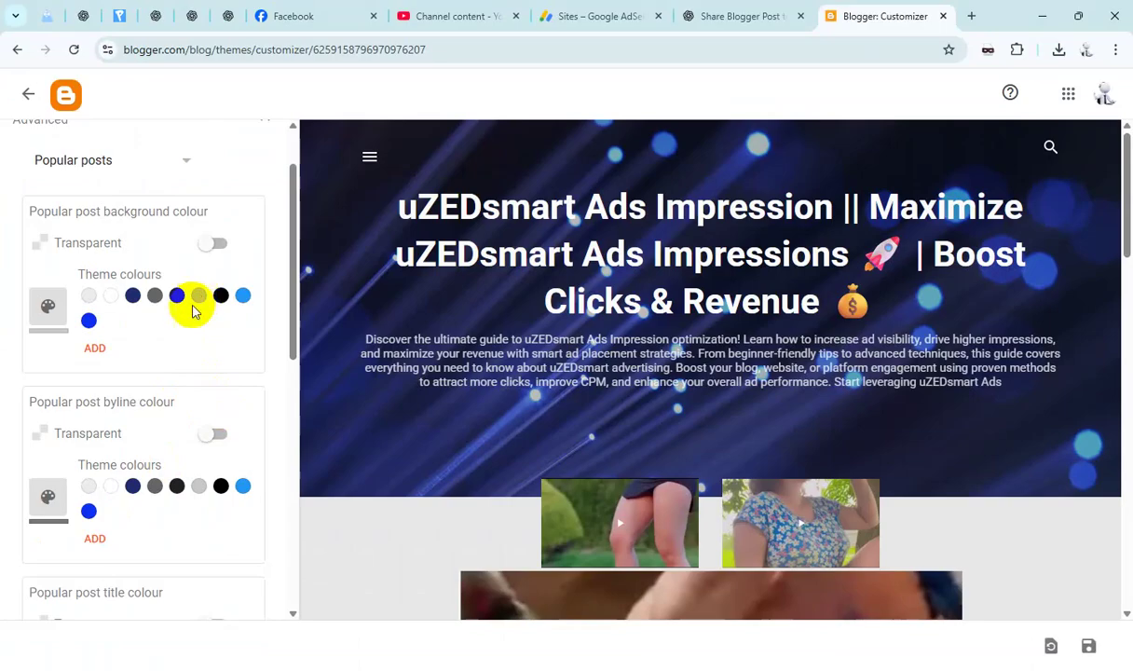
key("alt+Tab")
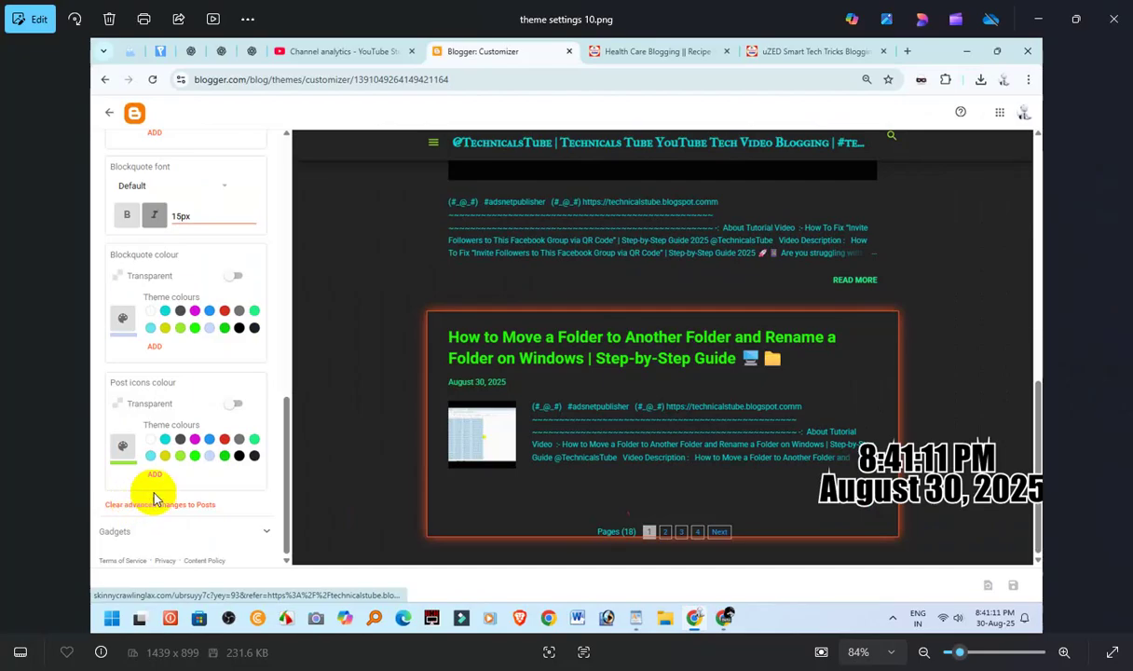
key("alt+Tab")
left_click(98, 540)
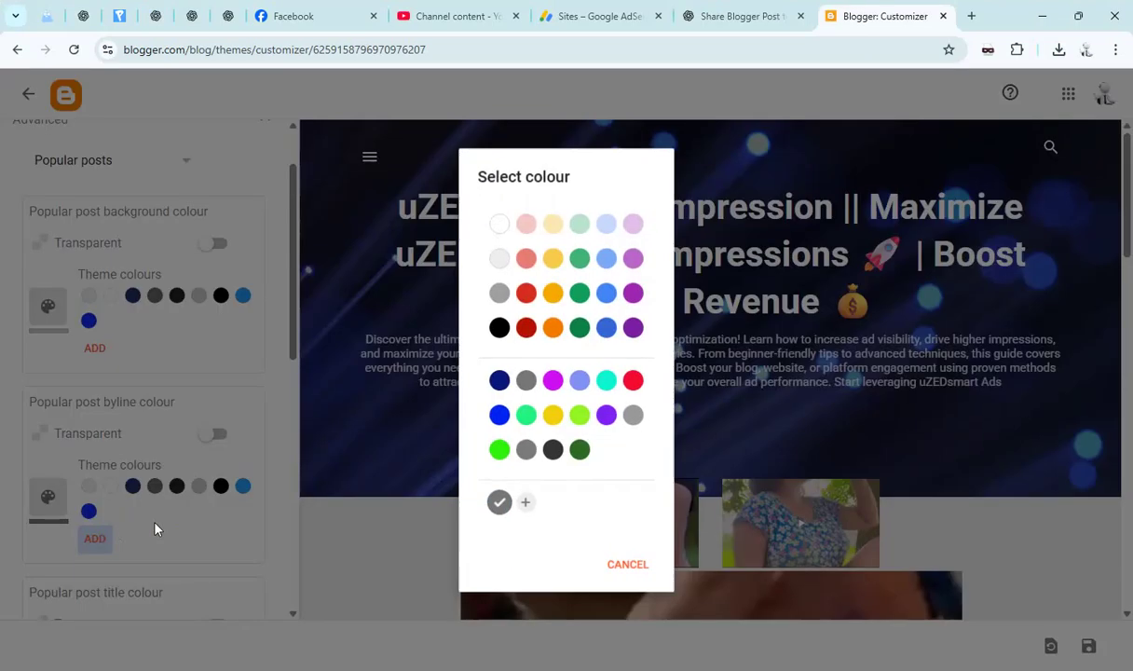
left_click(579, 416)
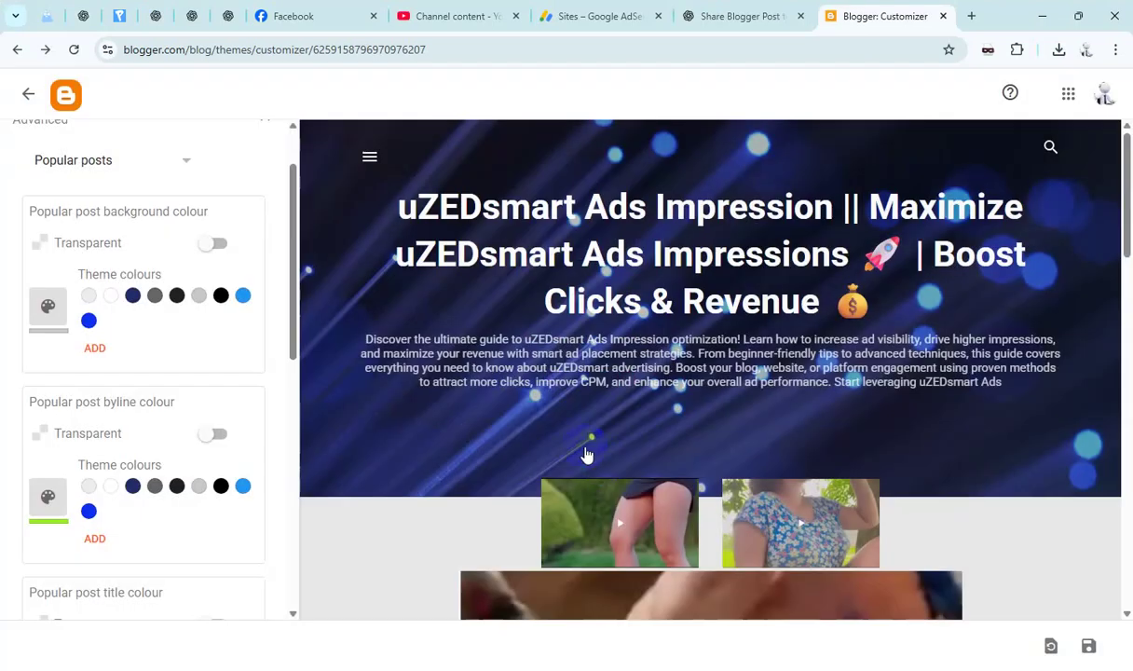
- Save the theme, and consult theme settings 11.png in Photos before returning to the Blogger customizer in Chrome
left_click(1088, 645)
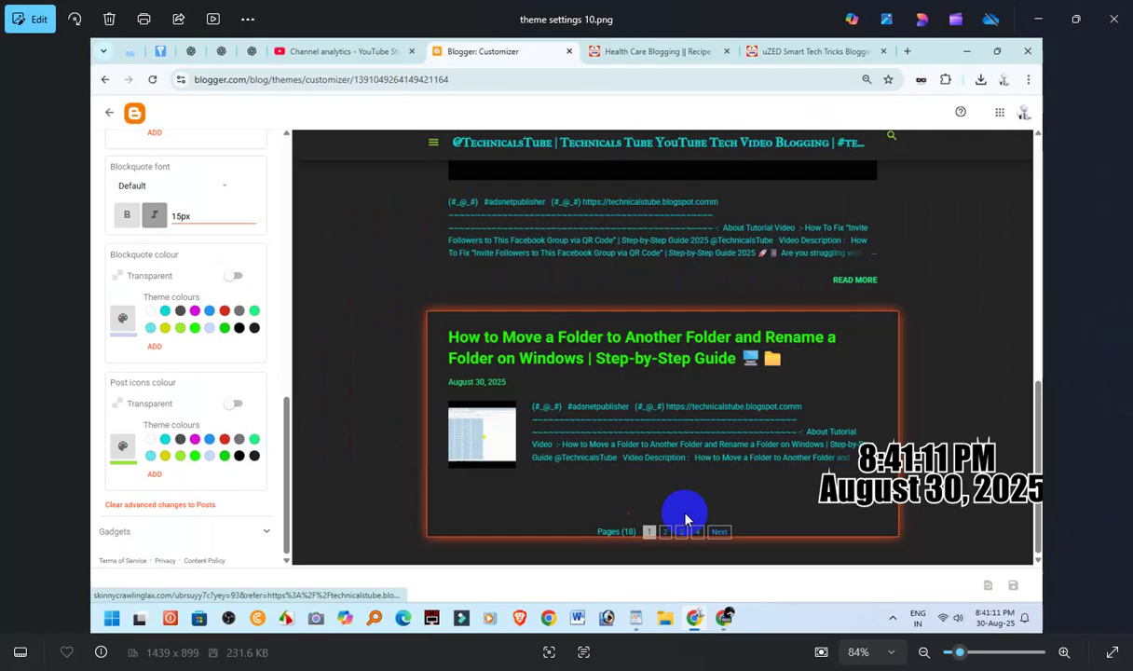
key("Right")
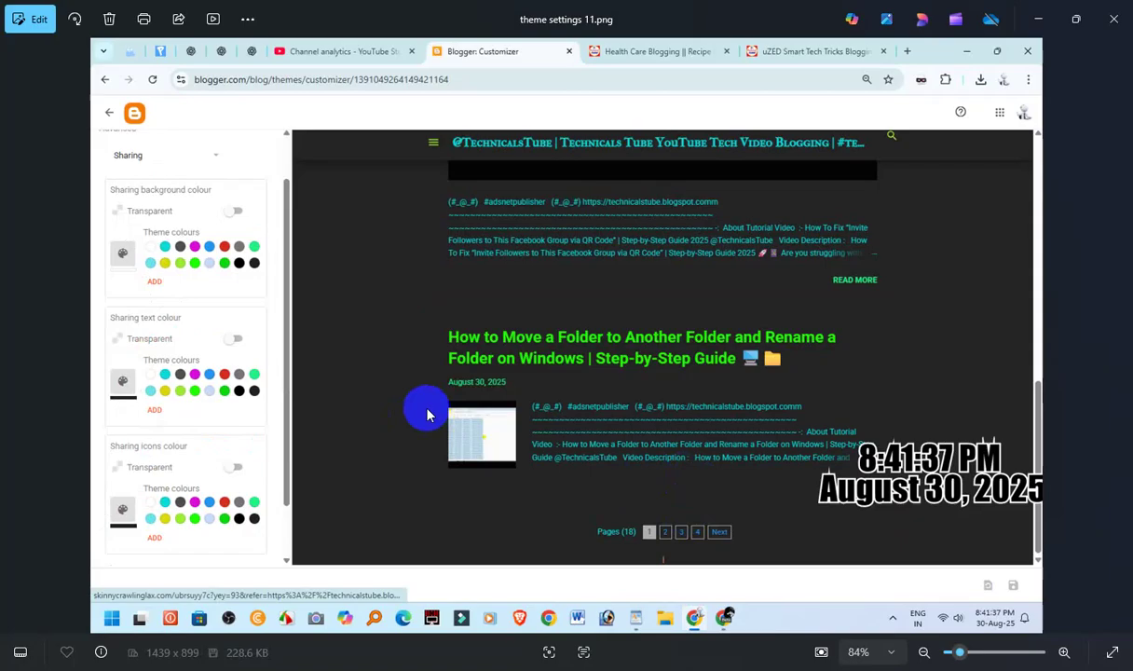
key("alt+Tab")
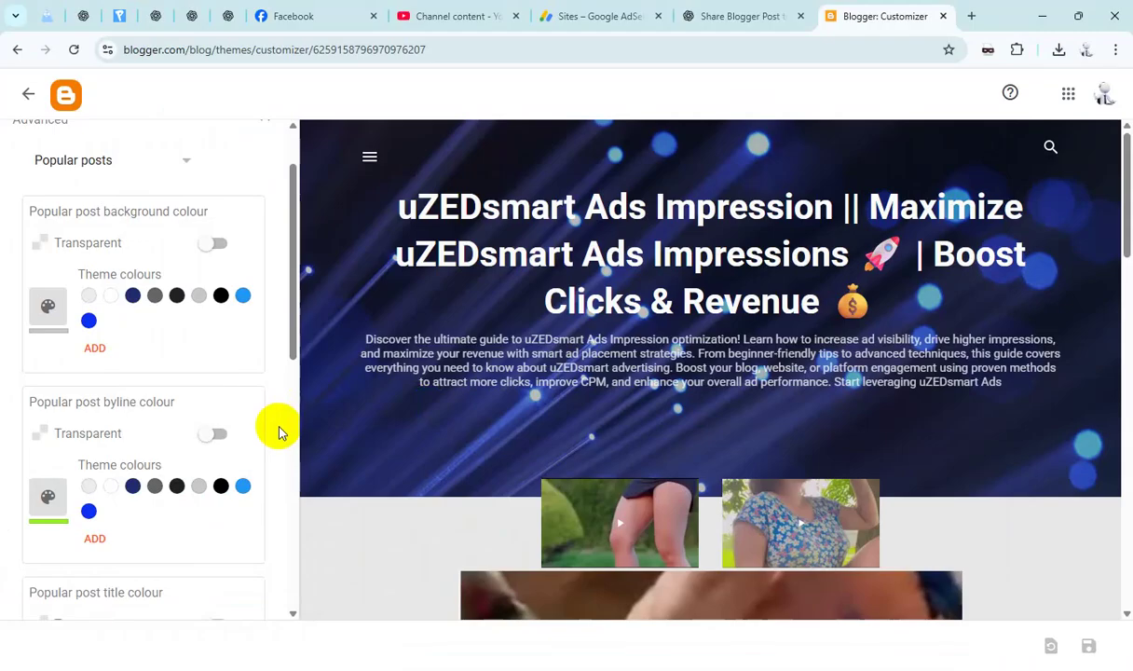
scroll(279, 433, "down", 1)
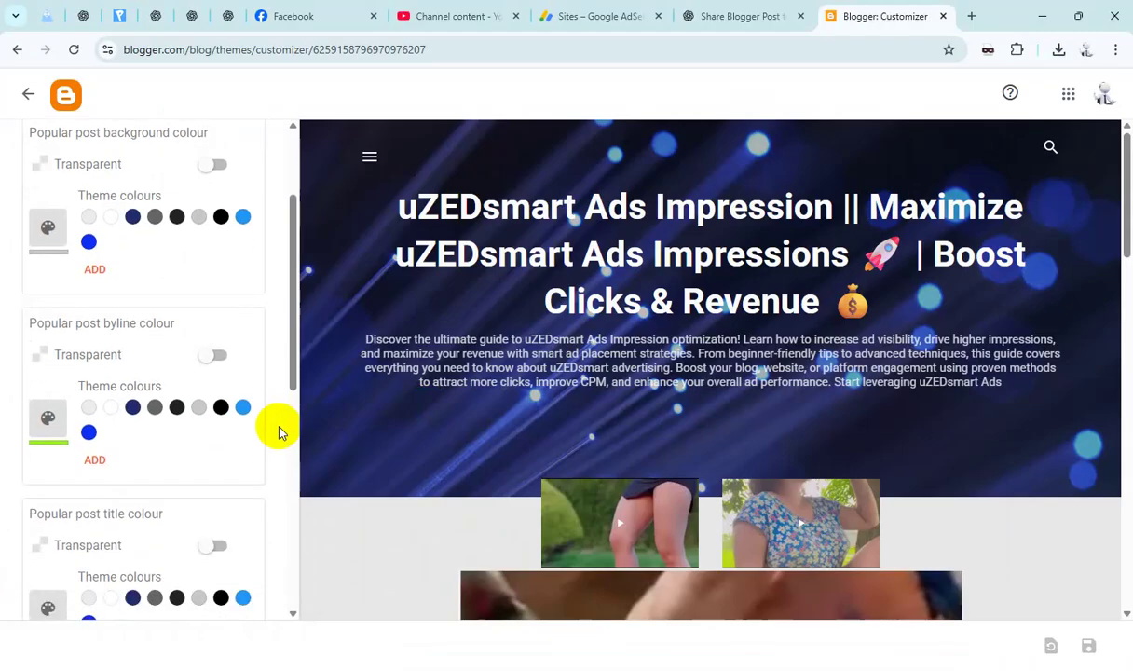
scroll(280, 433, "up", 1)
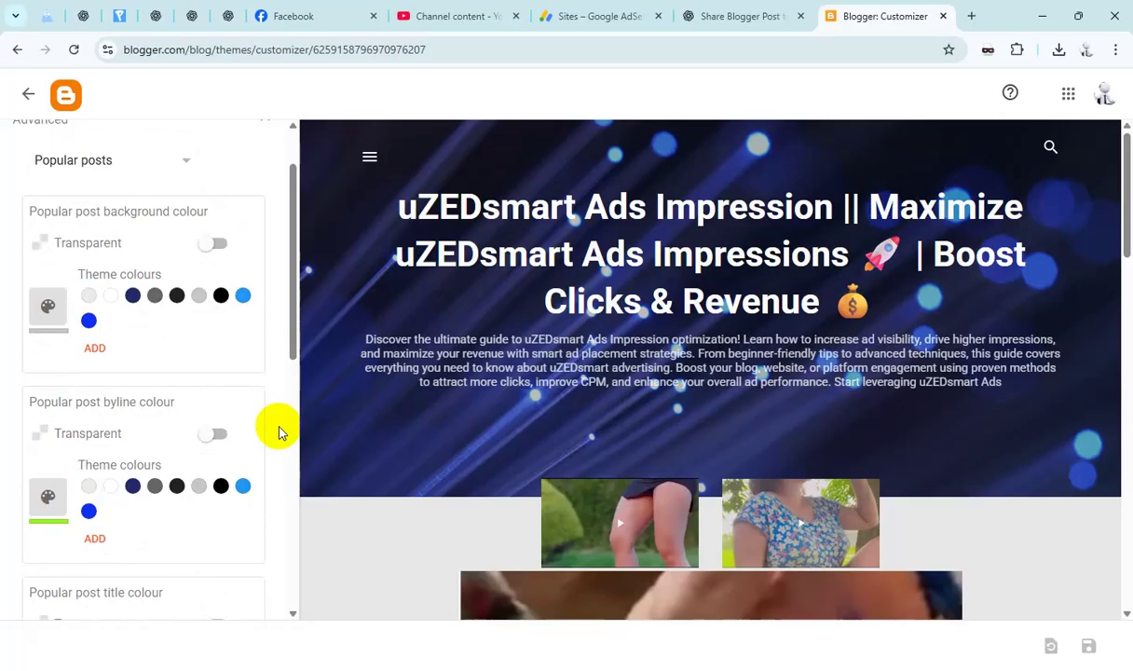
- Set the Popular post background colour to black and the Popular post title colour to lime green
left_click(221, 296)
scroll(208, 397, "down", 1)
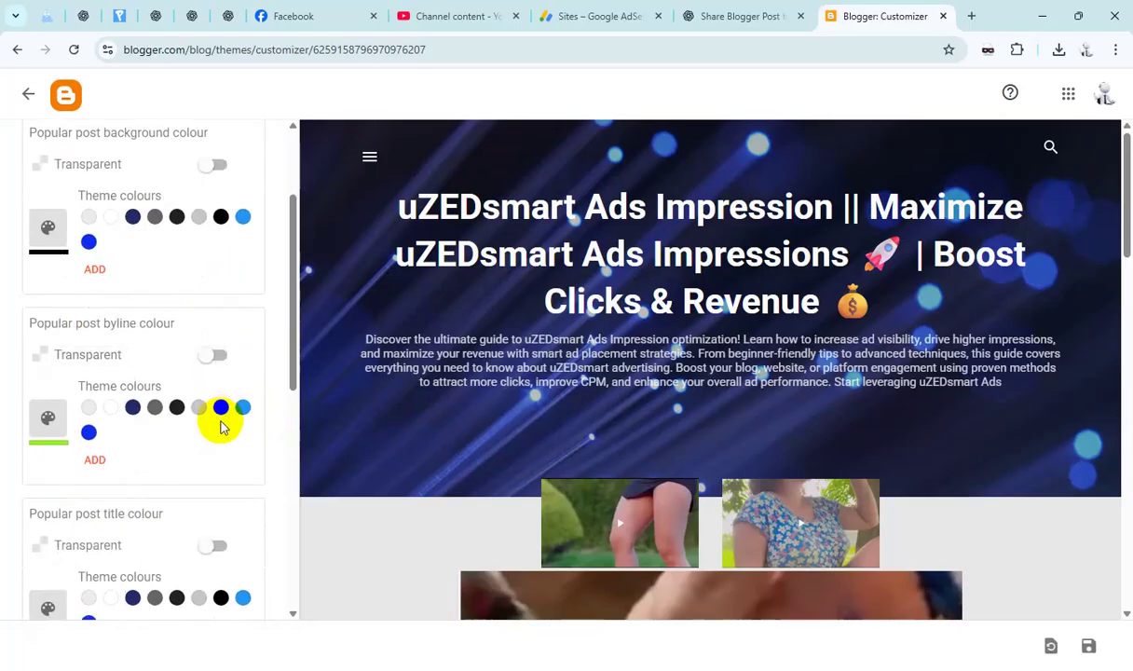
scroll(220, 427, "down", 2)
scroll(221, 438, "down", 1)
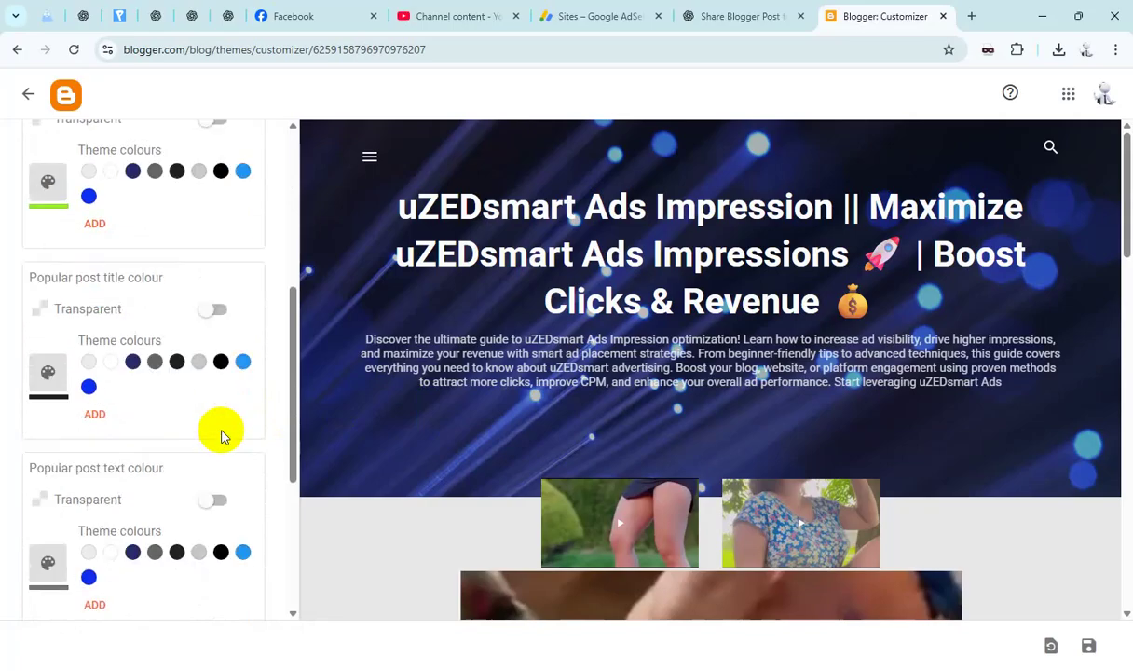
left_click(94, 413)
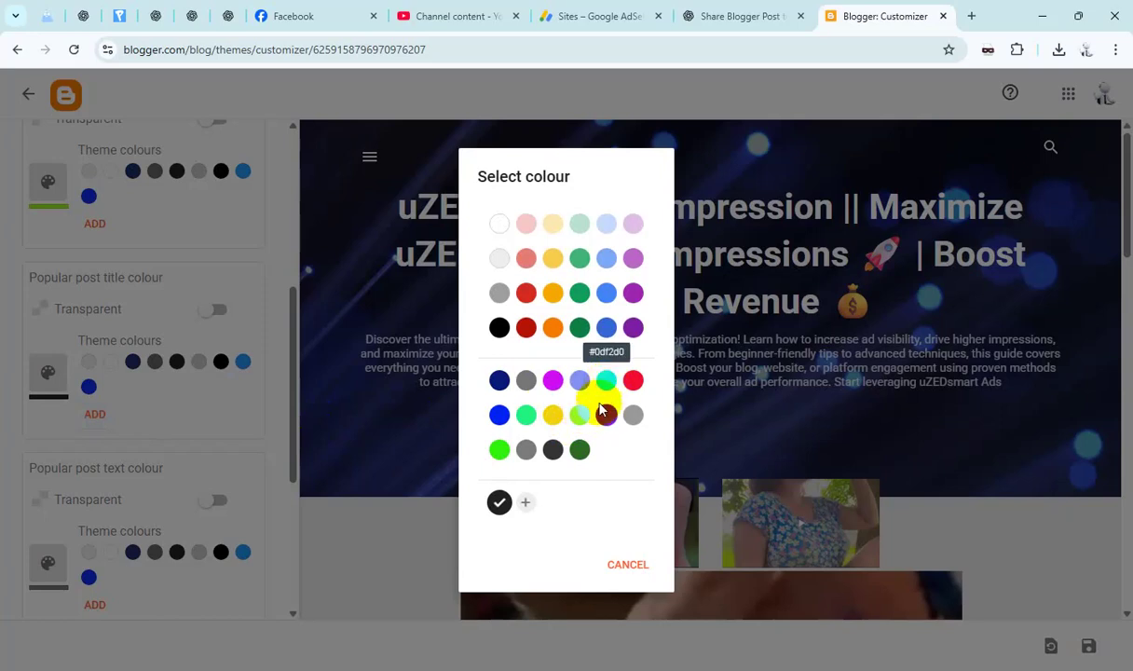
left_click(579, 417)
- Set the Popular post text colour to custom cyan #00f7ff
scroll(130, 437, "down", 2)
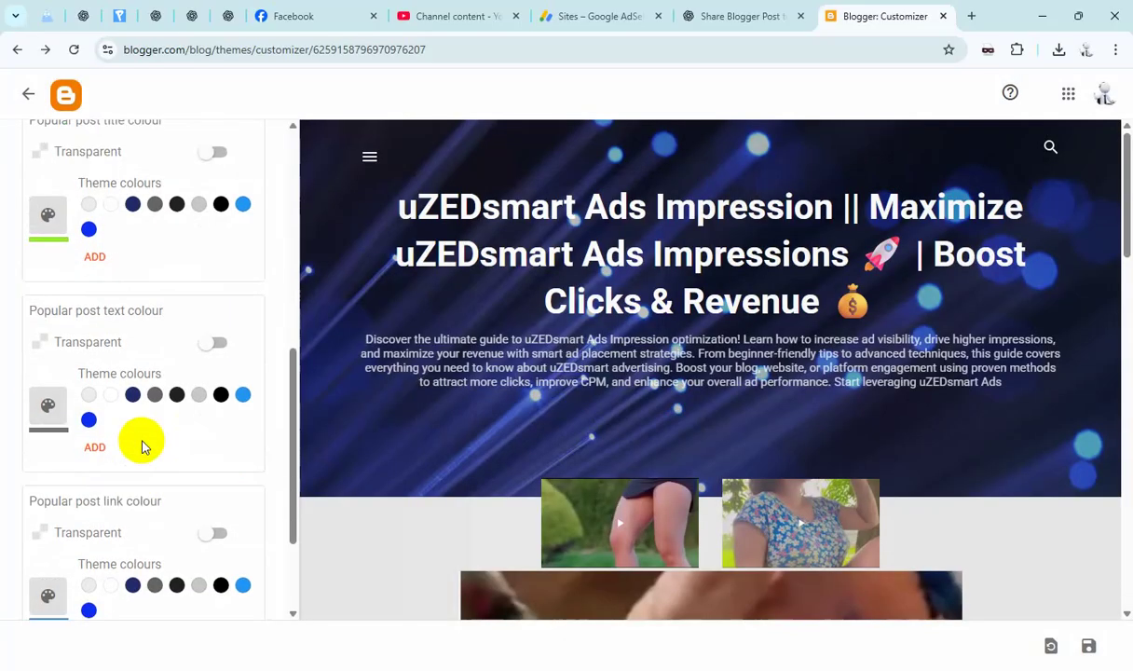
left_click(95, 447)
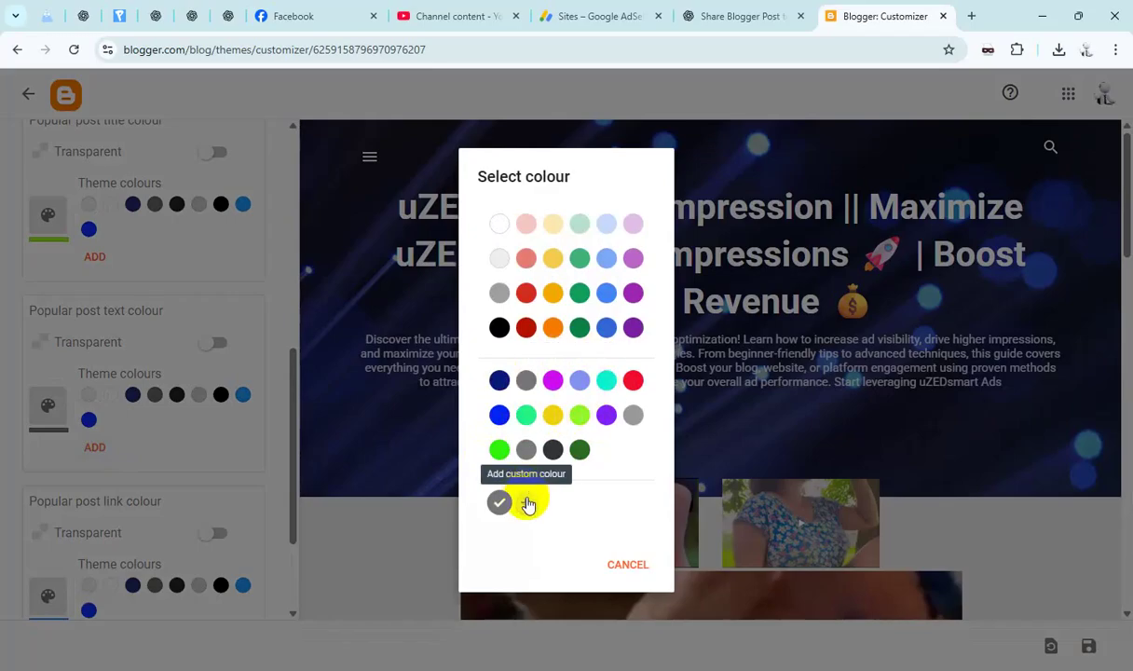
left_click(525, 502)
left_click(567, 340)
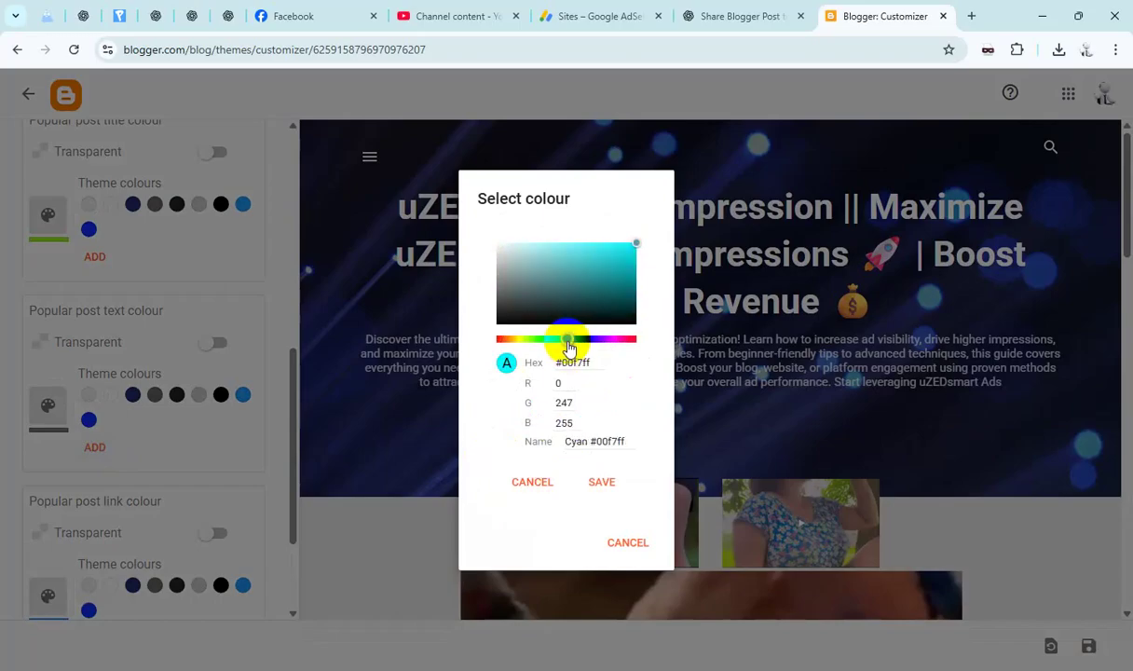
left_click(605, 482)
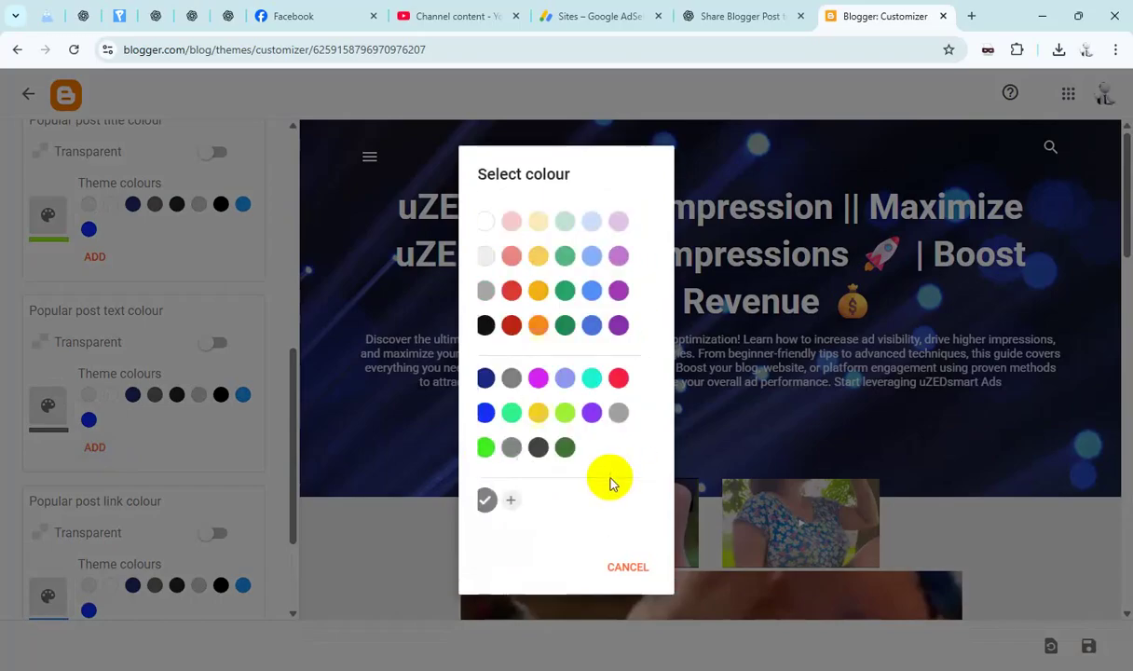
- Set the Popular post link colour to custom purple #a600ff
scroll(198, 482, "down", 2)
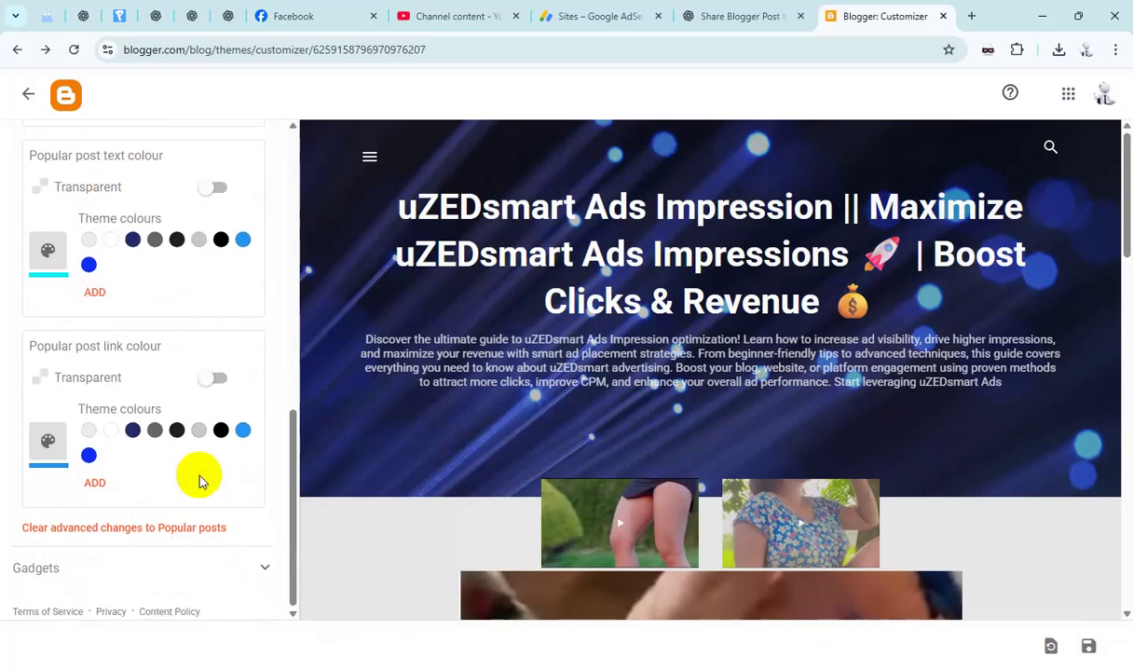
left_click(96, 482)
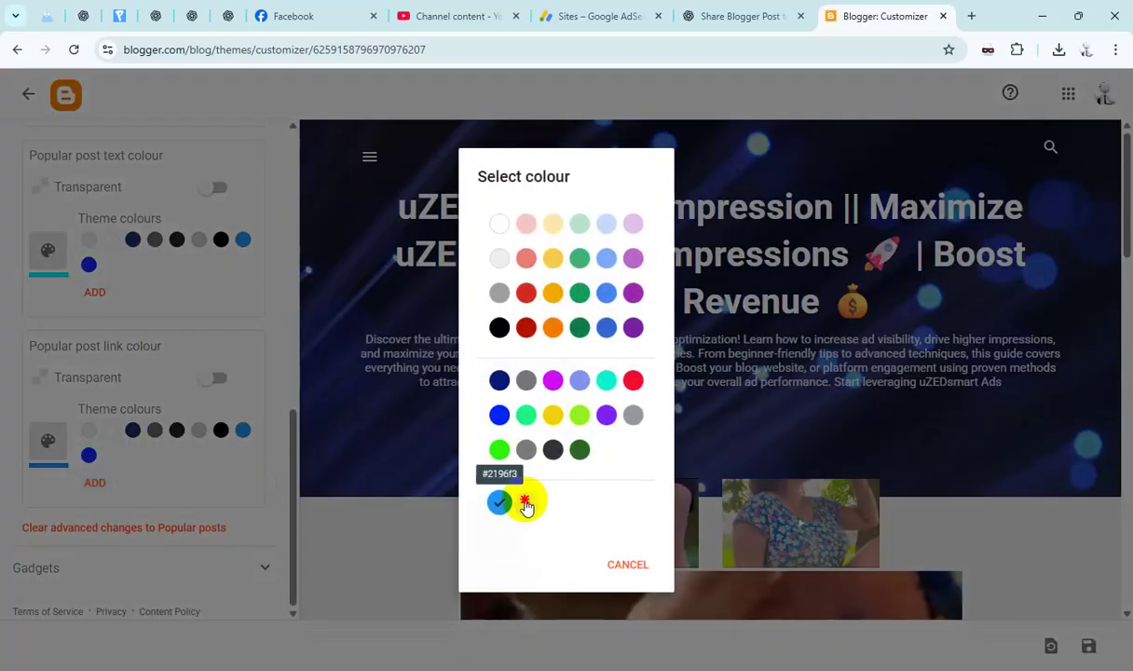
left_click(525, 502)
left_click(604, 340)
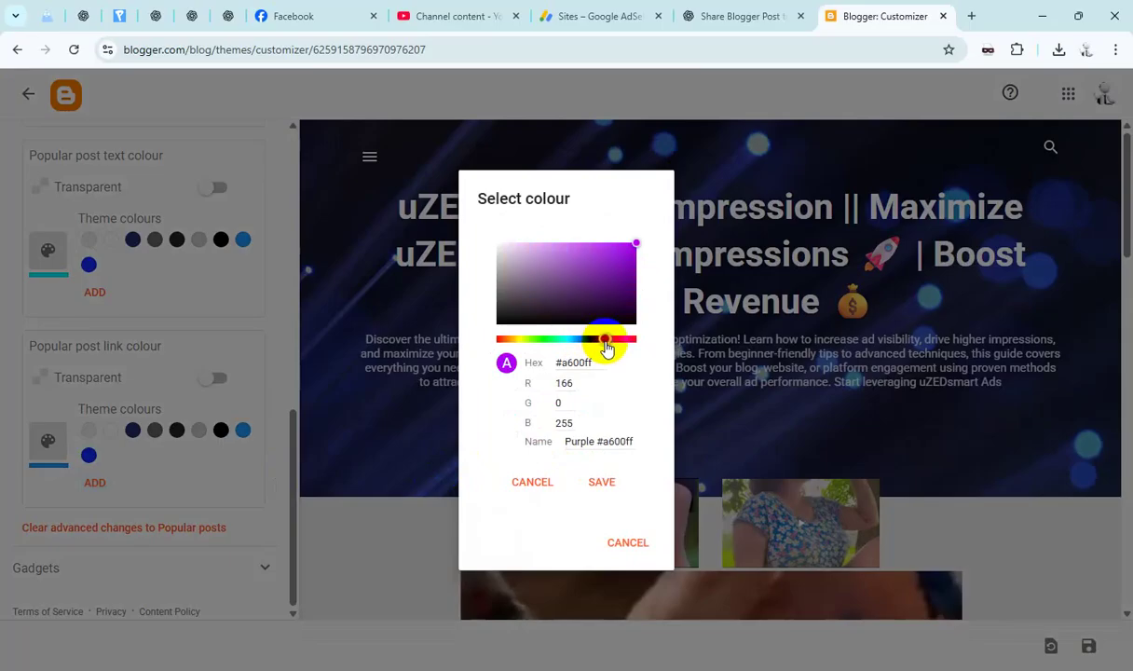
left_click(601, 477)
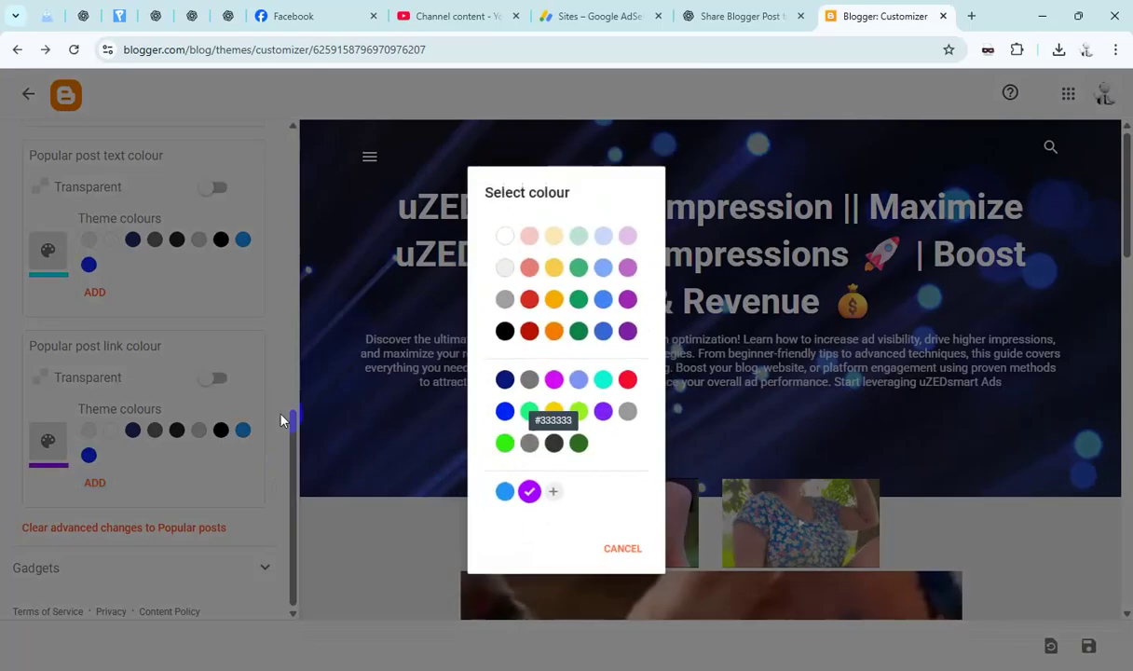
left_click(533, 496)
- Save the theme, and consult theme settings 12.png to 14.png in Photos before returning to the Blogger customizer in Chrome
left_click(1088, 645)
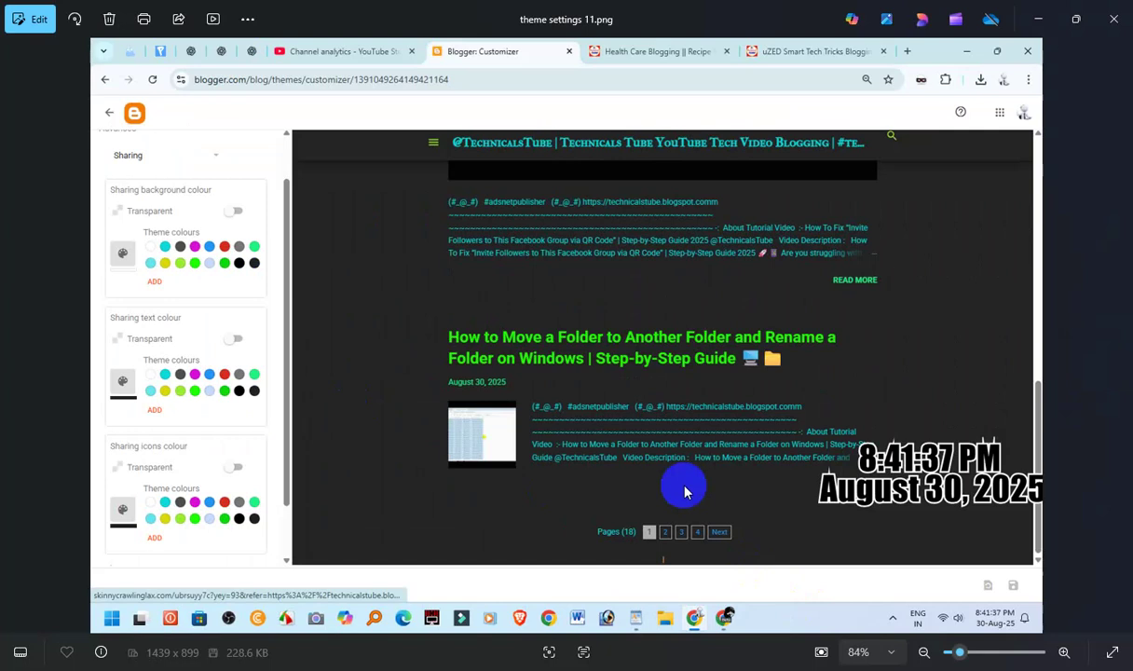
key("Right")
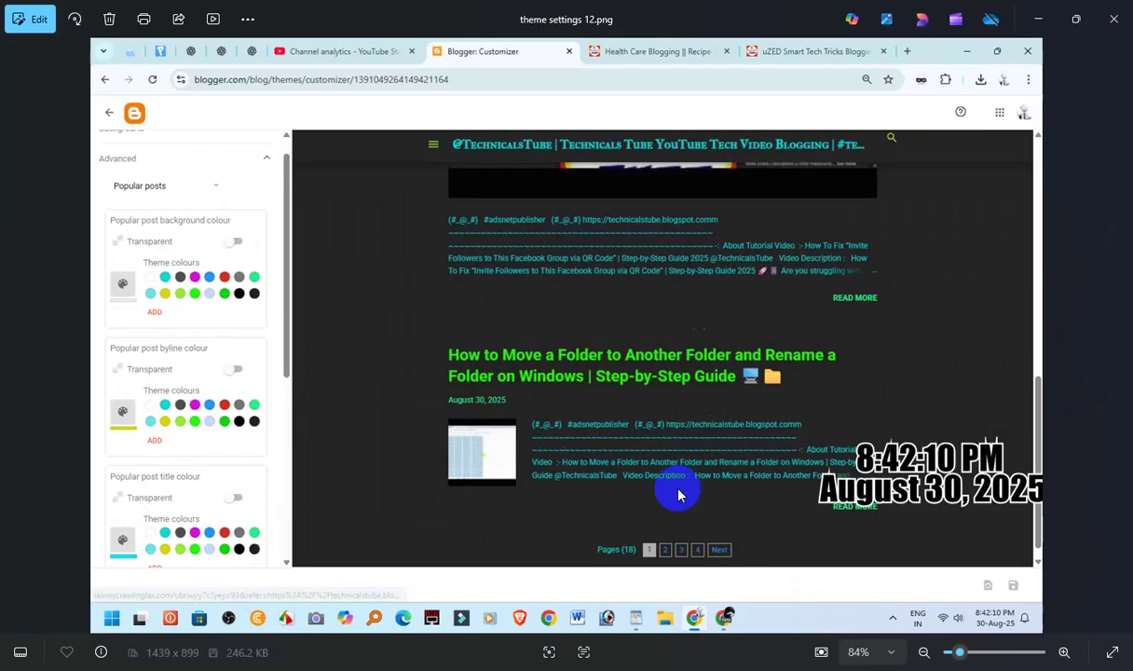
key("Right")
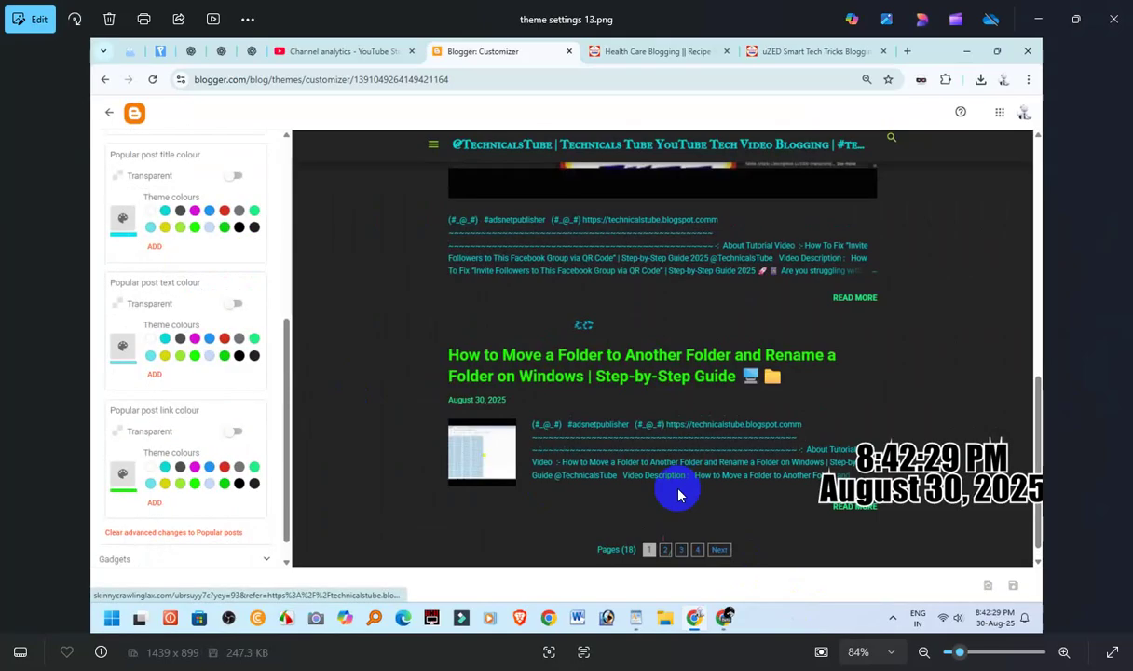
key("Right")
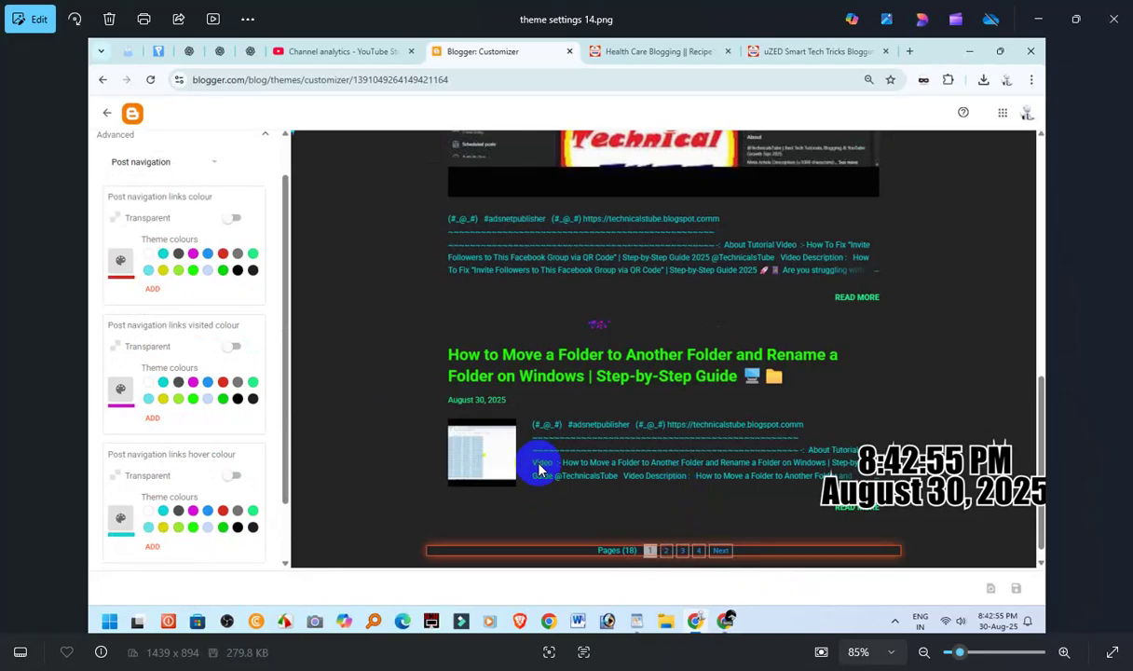
key("alt+Tab")
- Switch the Advanced theme settings from Popular posts to Post navigation
scroll(218, 290, "up", 1)
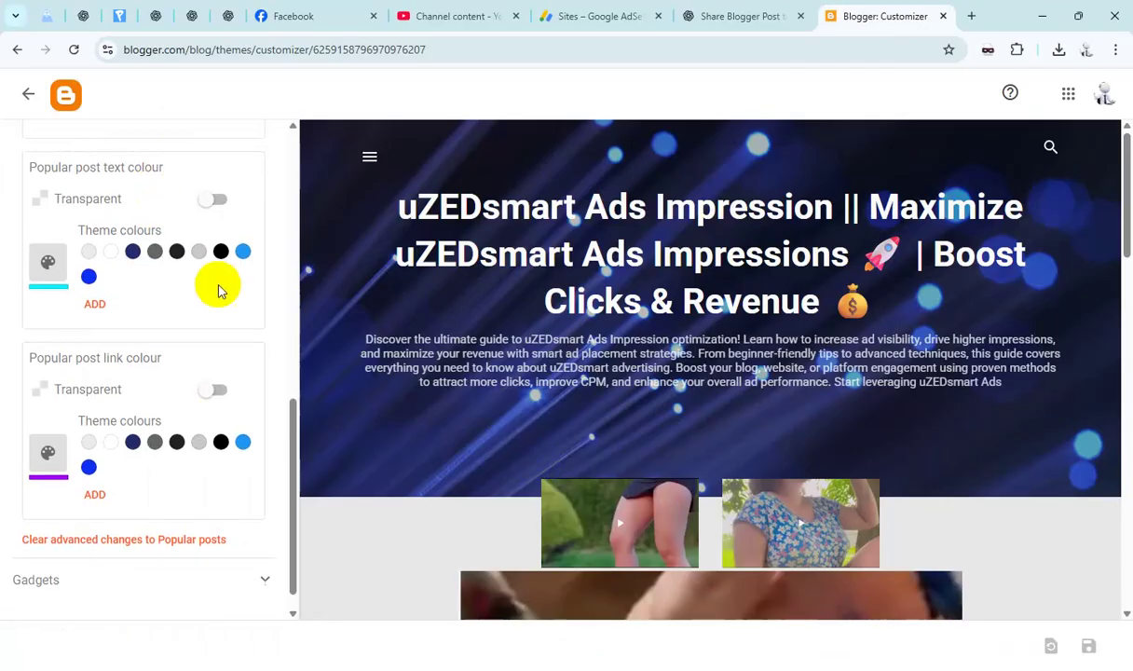
scroll(223, 324, "up", 1)
scroll(225, 323, "down", 1)
scroll(228, 323, "up", 2)
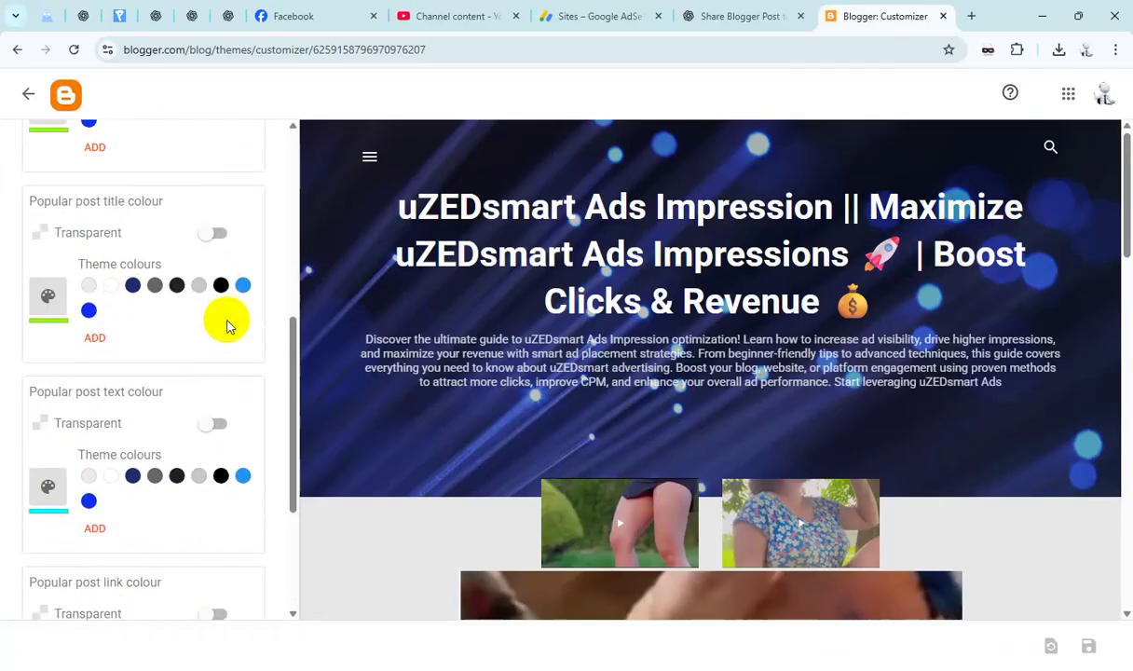
scroll(227, 323, "up", 5)
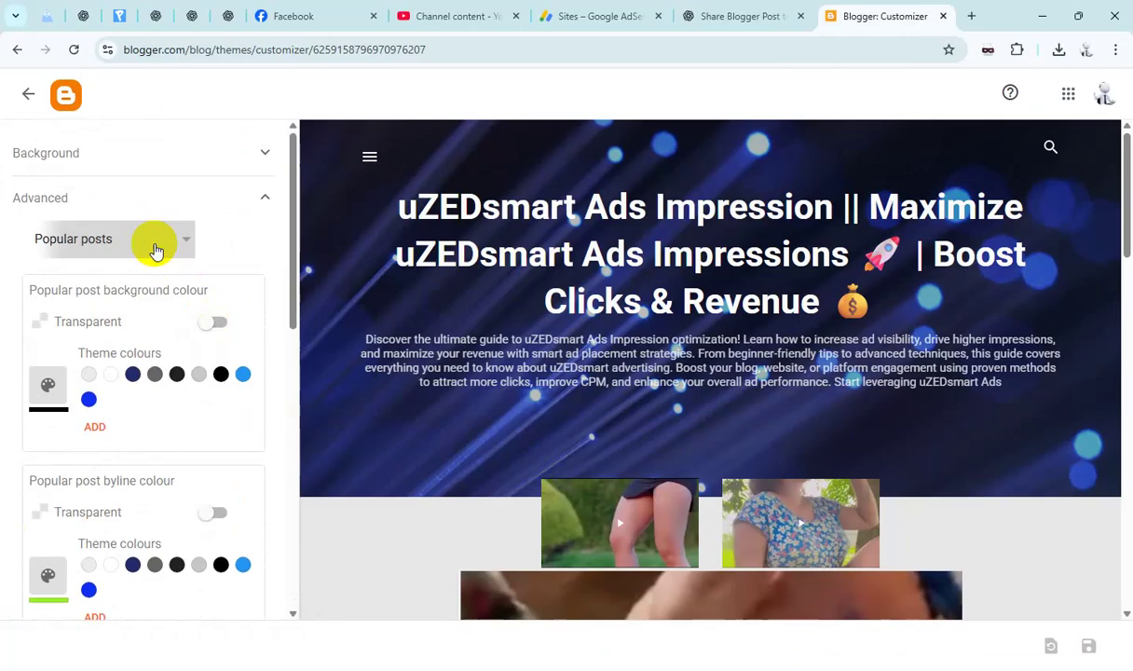
left_click(156, 250)
left_click(104, 343)
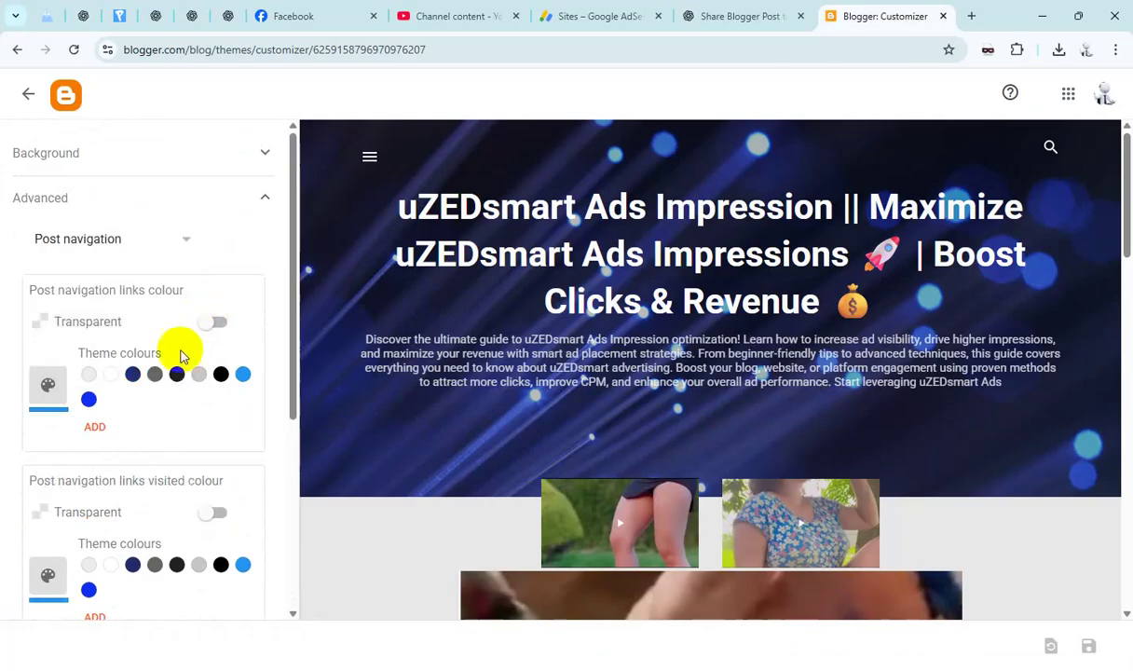
- Set the Post navigation links colour to bright red
left_click(96, 426)
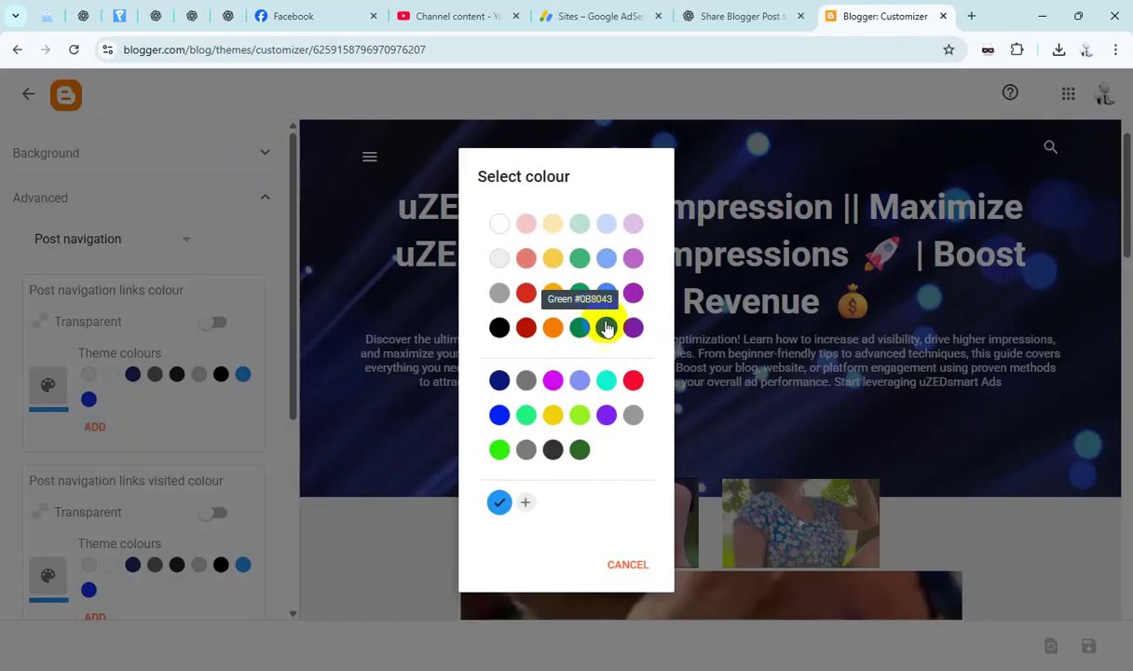
left_click(633, 379)
scroll(145, 442, "down", 2)
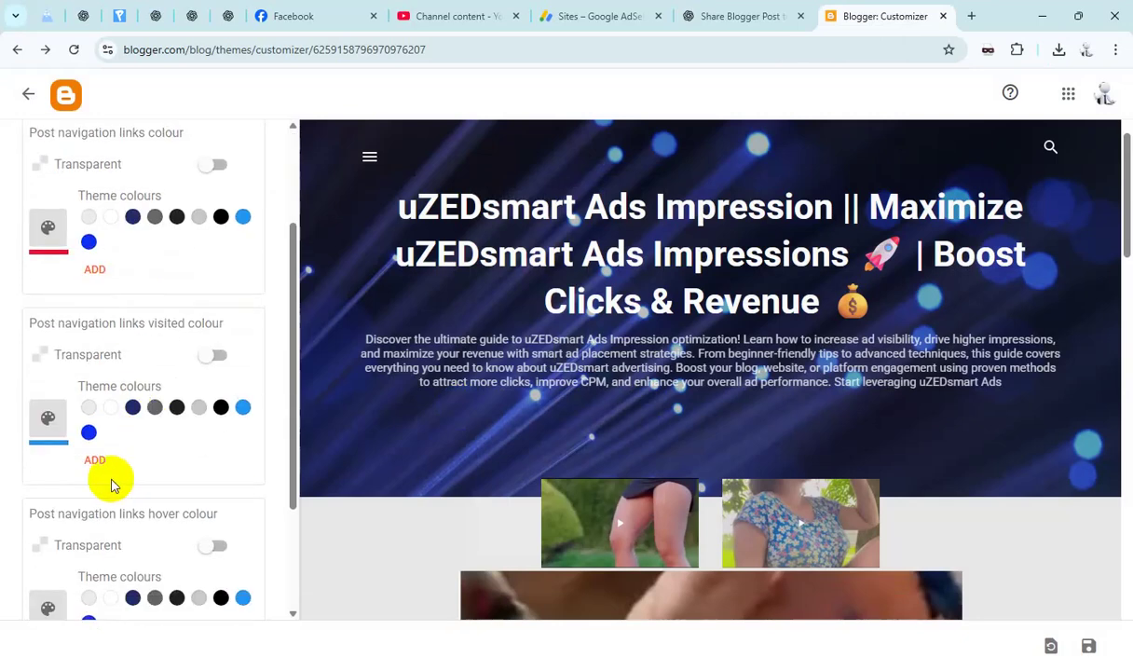
- Set the Post navigation links visited colour to Purple #BA67C8 and the links hover colour to light green #94f321
left_click(100, 460)
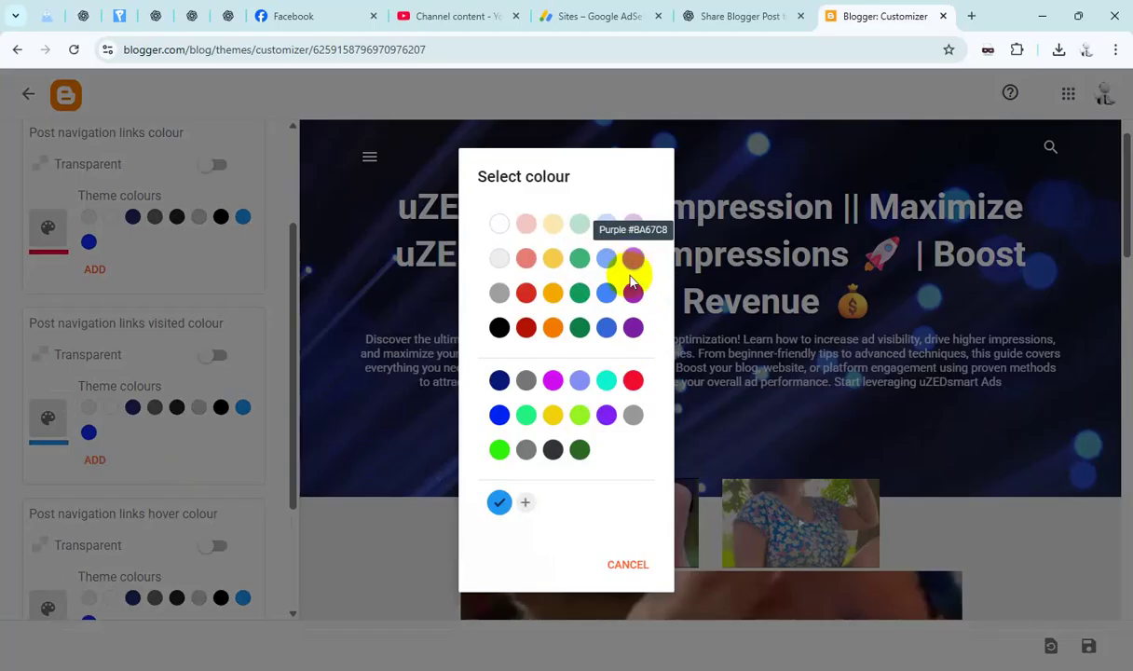
left_click(633, 260)
scroll(222, 473, "down", 2)
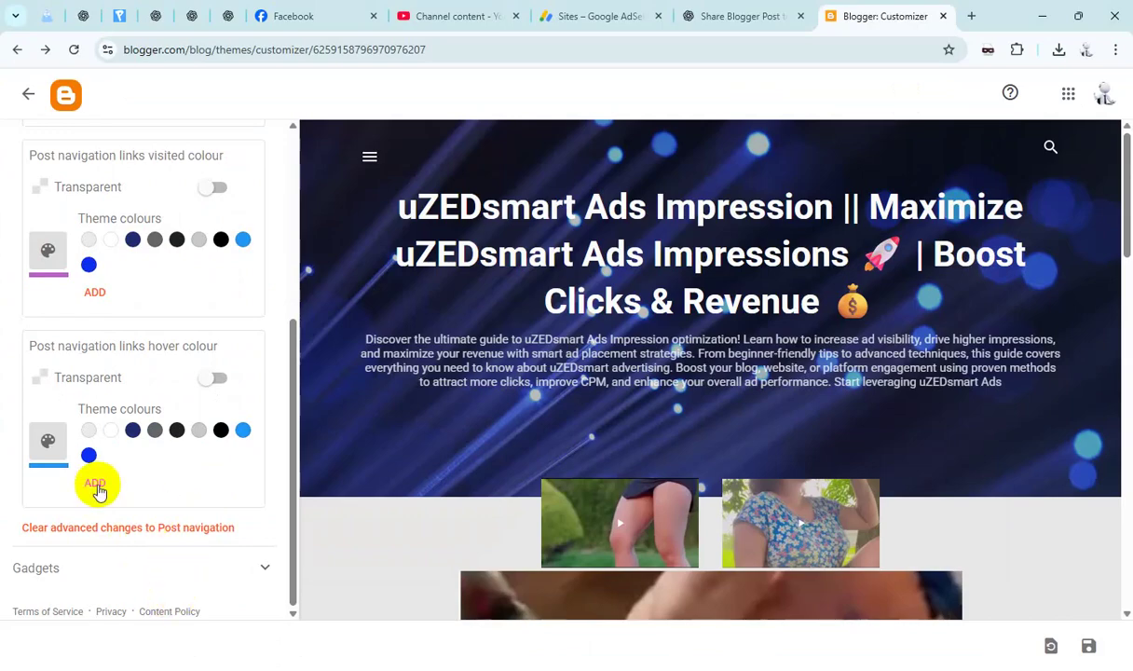
left_click(95, 484)
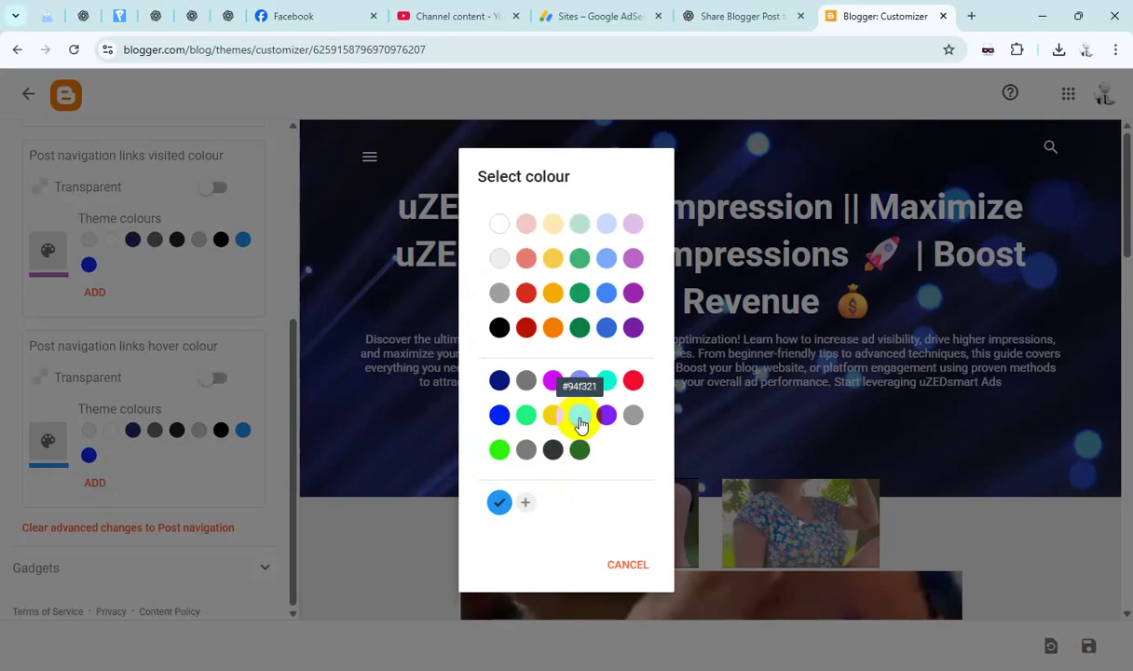
left_click(579, 419)
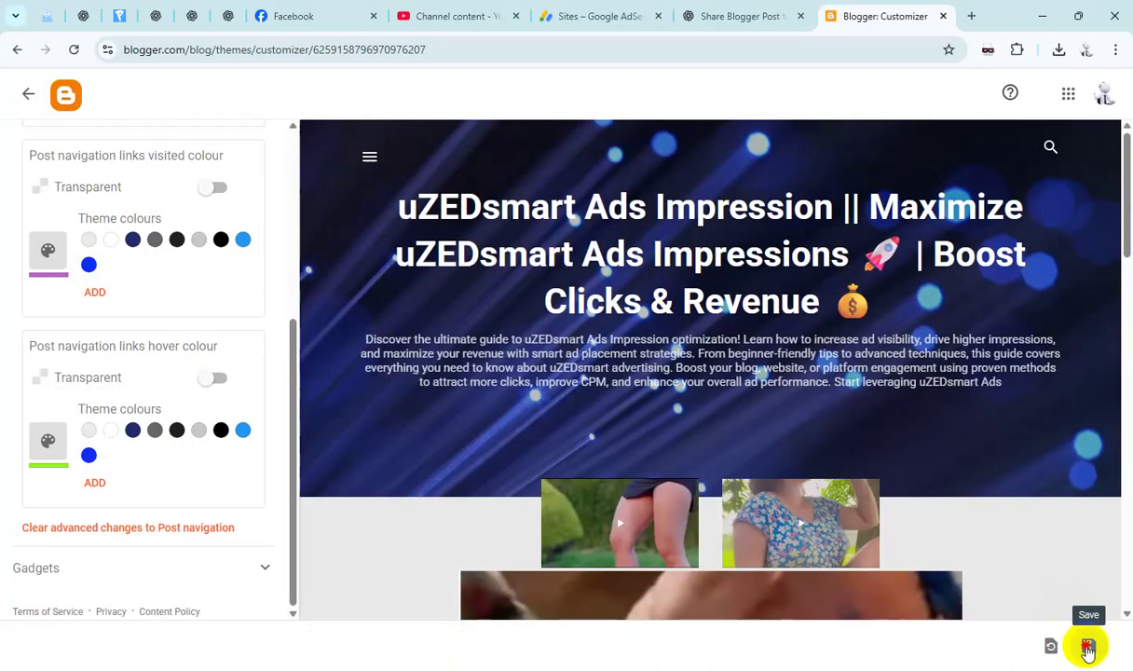
- Save the theme, and consult theme settings 15.png in Photos before returning to the Blogger customizer in Chrome
left_click(1087, 650)
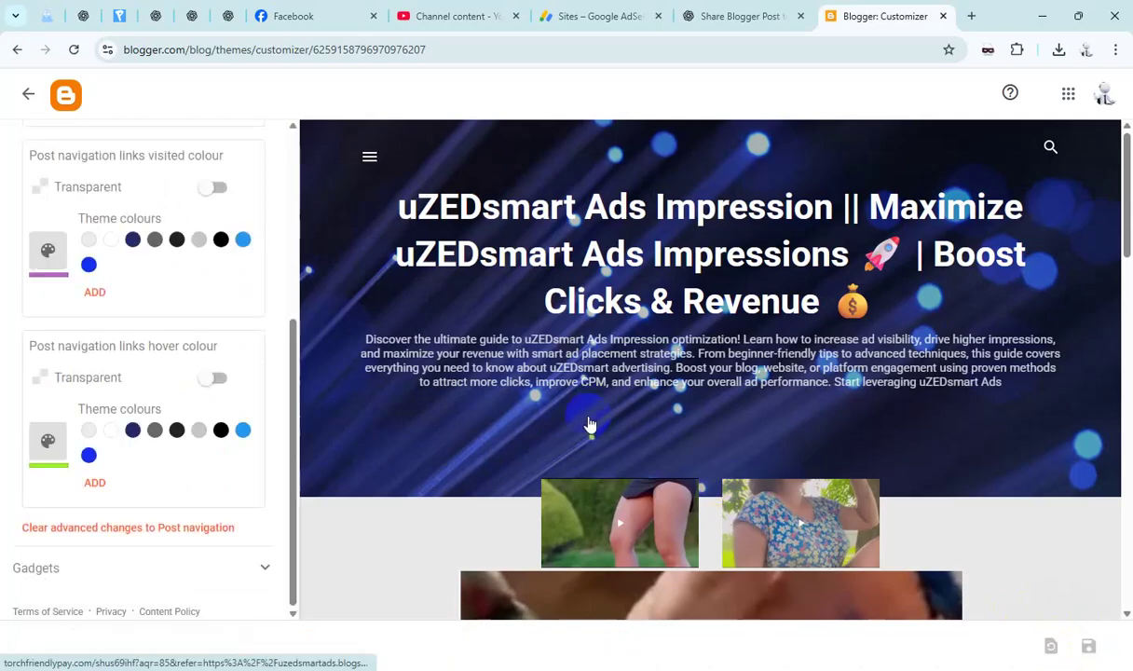
key("alt+Tab")
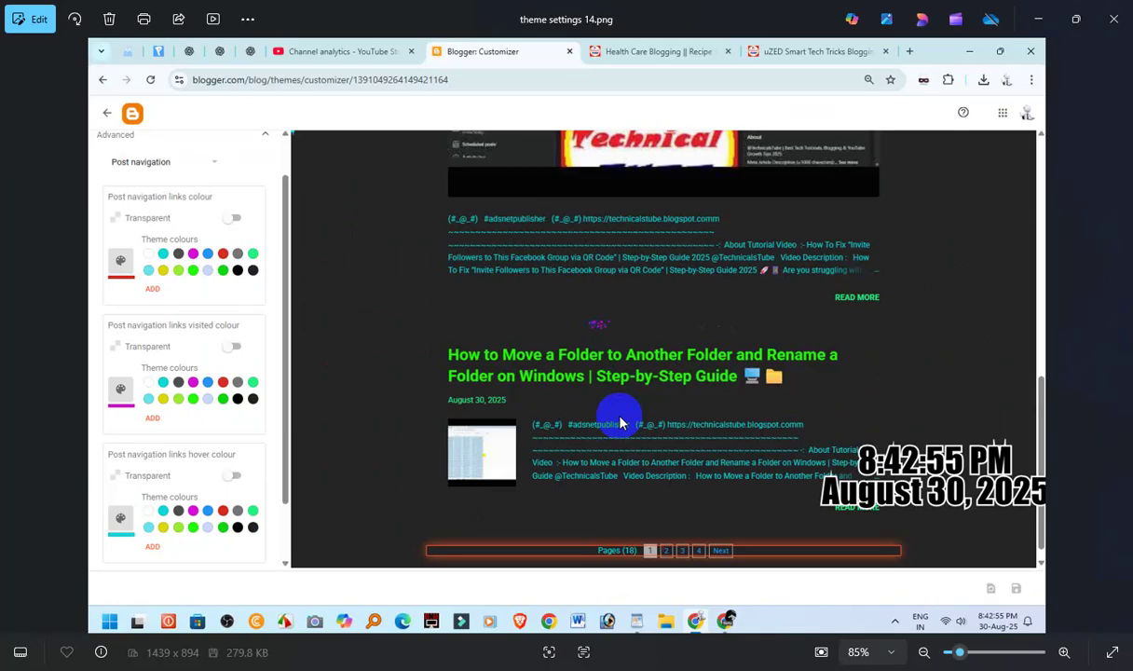
key("Right")
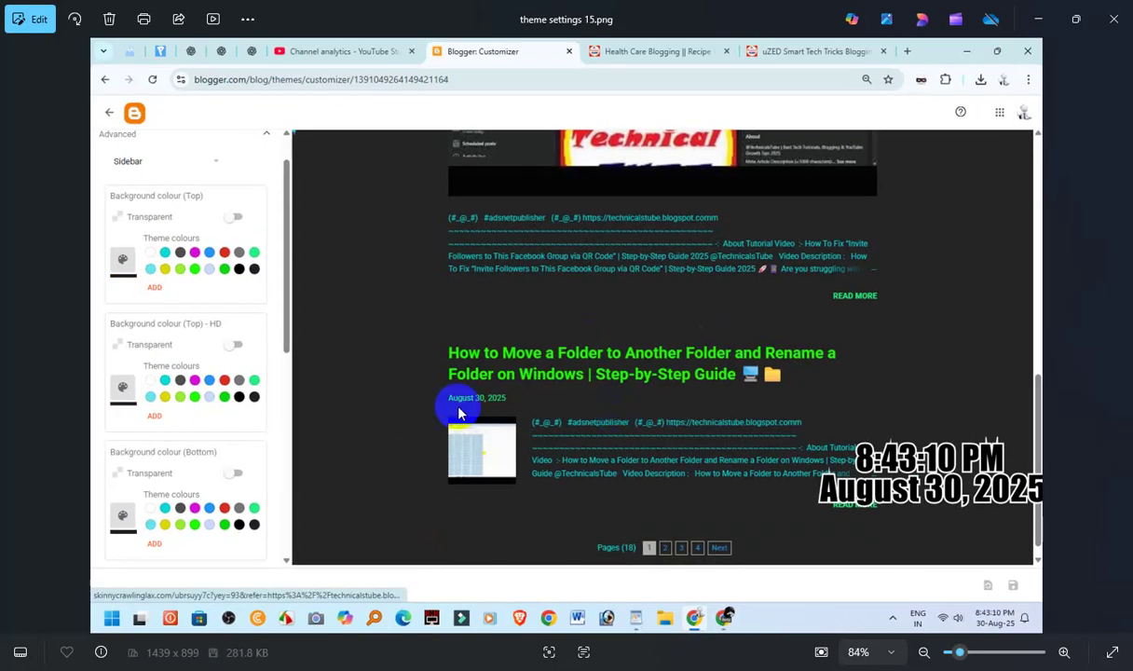
key("alt+Tab")
- Switch the Advanced theme settings from Post navigation to Sidebar
scroll(196, 266, "up", 4)
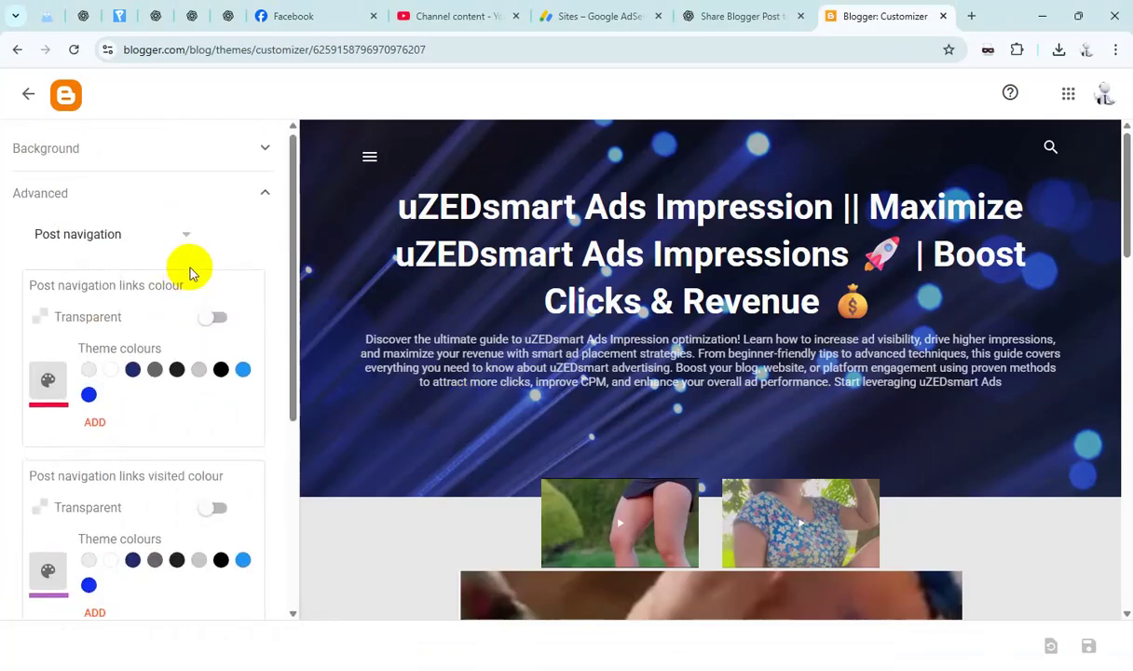
left_click(147, 240)
scroll(142, 303, "down", 2)
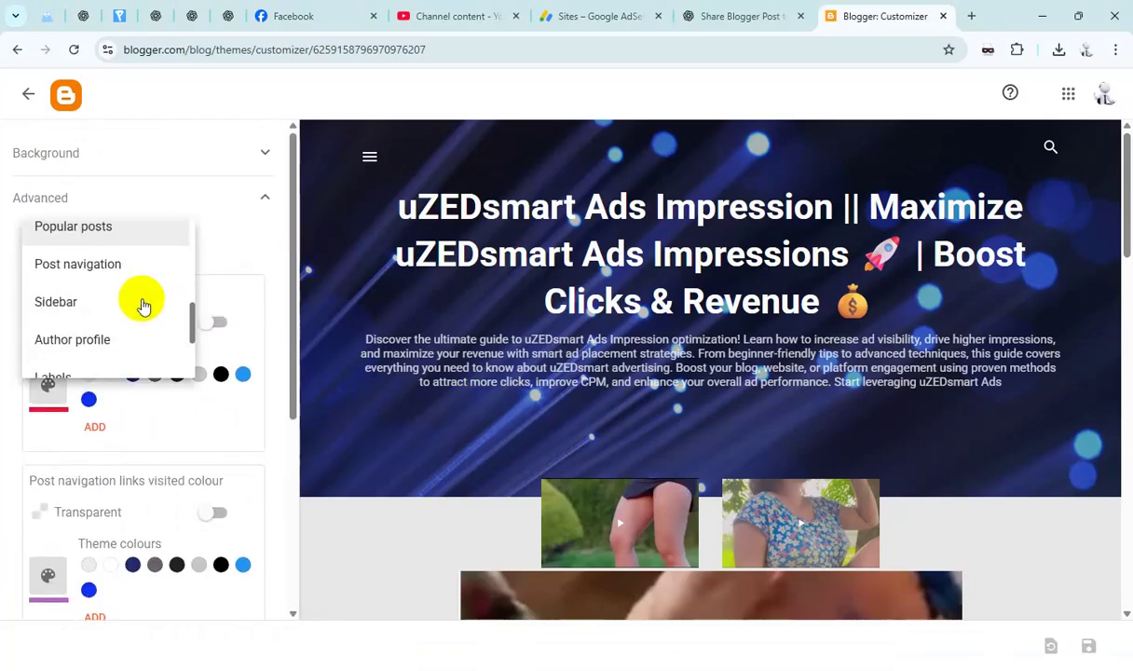
left_click(141, 302)
- Set the Sidebar's Background colour (Top), Background colour (Top) - HD and Background colour (Bottom) to black
left_click(223, 378)
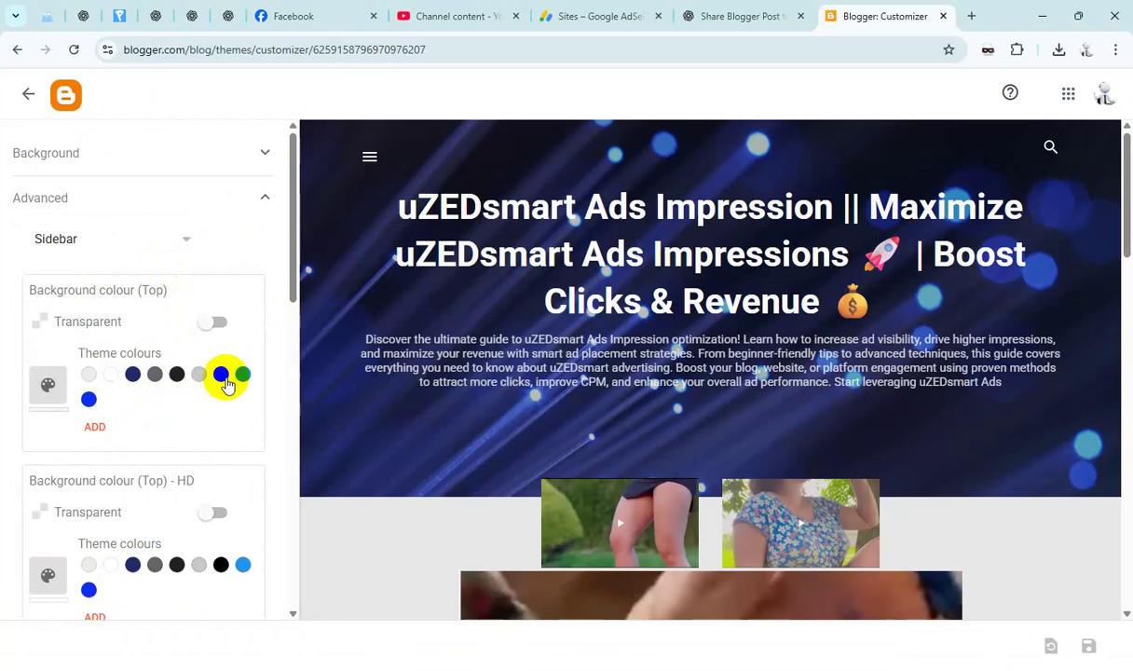
scroll(219, 382, "down", 2)
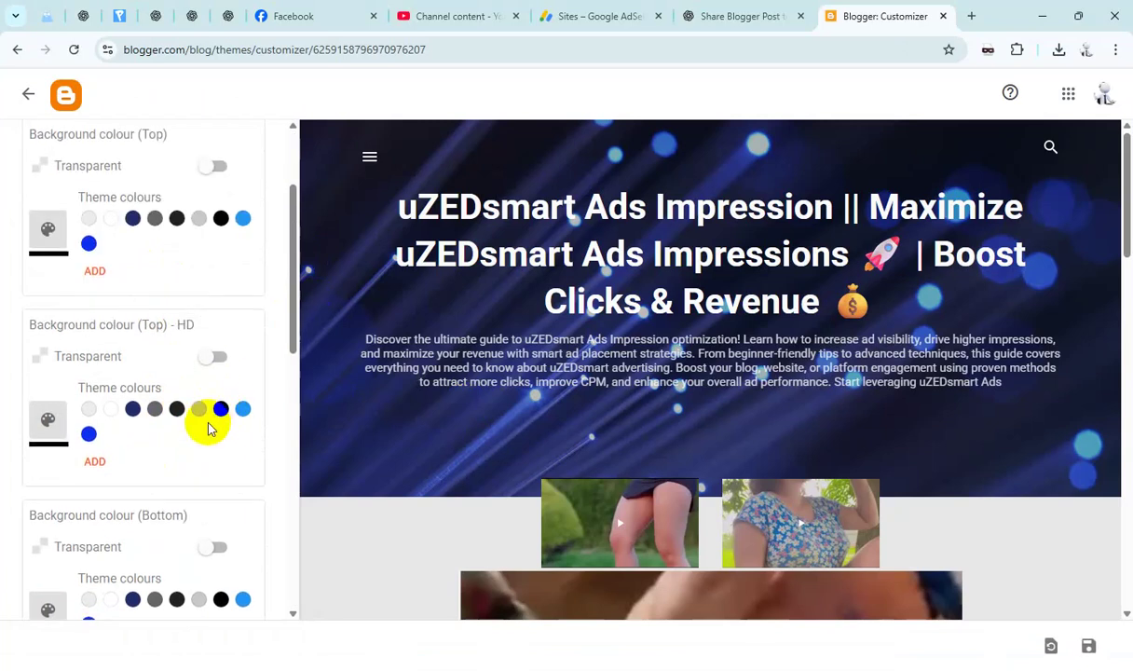
scroll(209, 427, "up", 1)
scroll(208, 427, "down", 3)
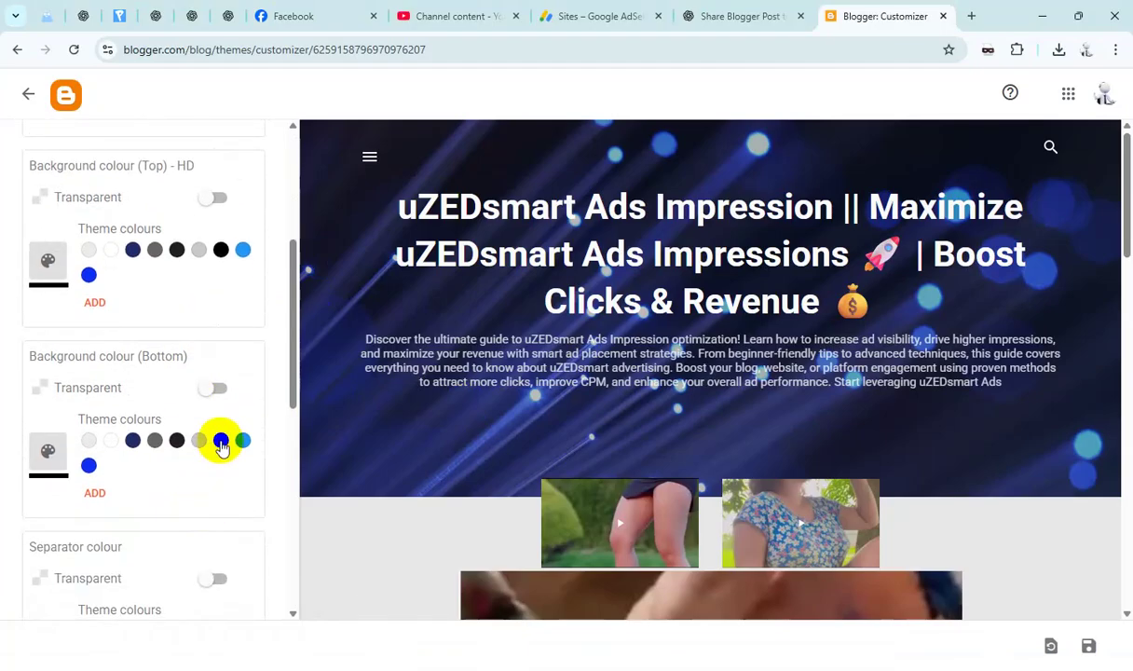
- Save the theme, and consult theme settings 16.png in Photos before returning to the Blogger customizer in Chrome
left_click(1088, 646)
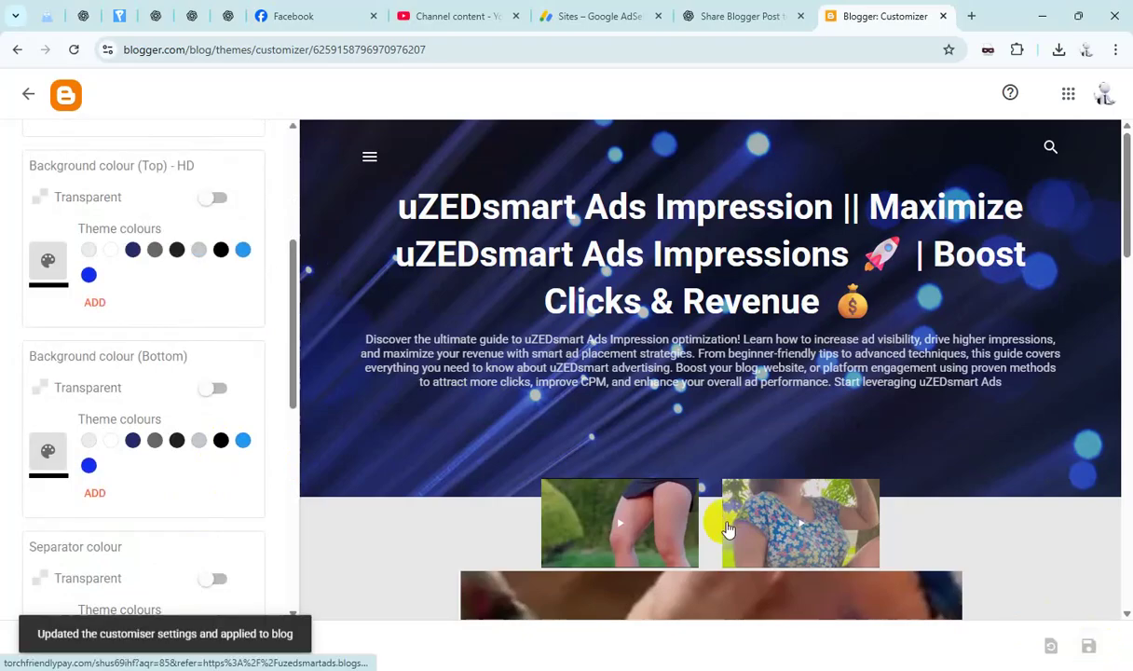
key("alt+Tab")
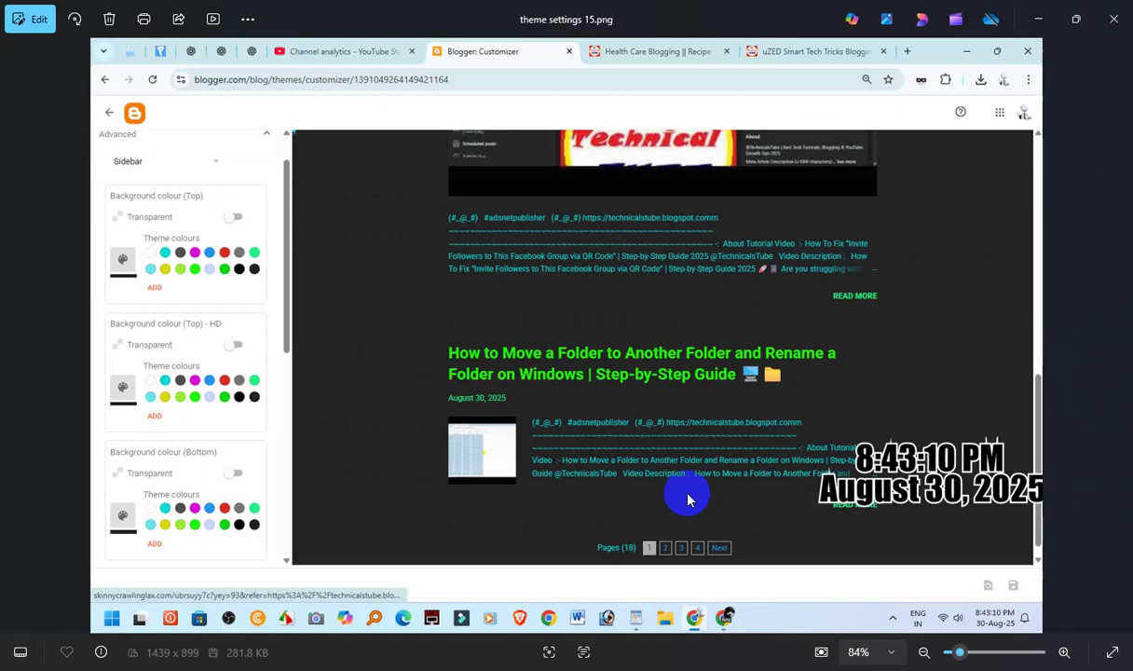
key("Right")
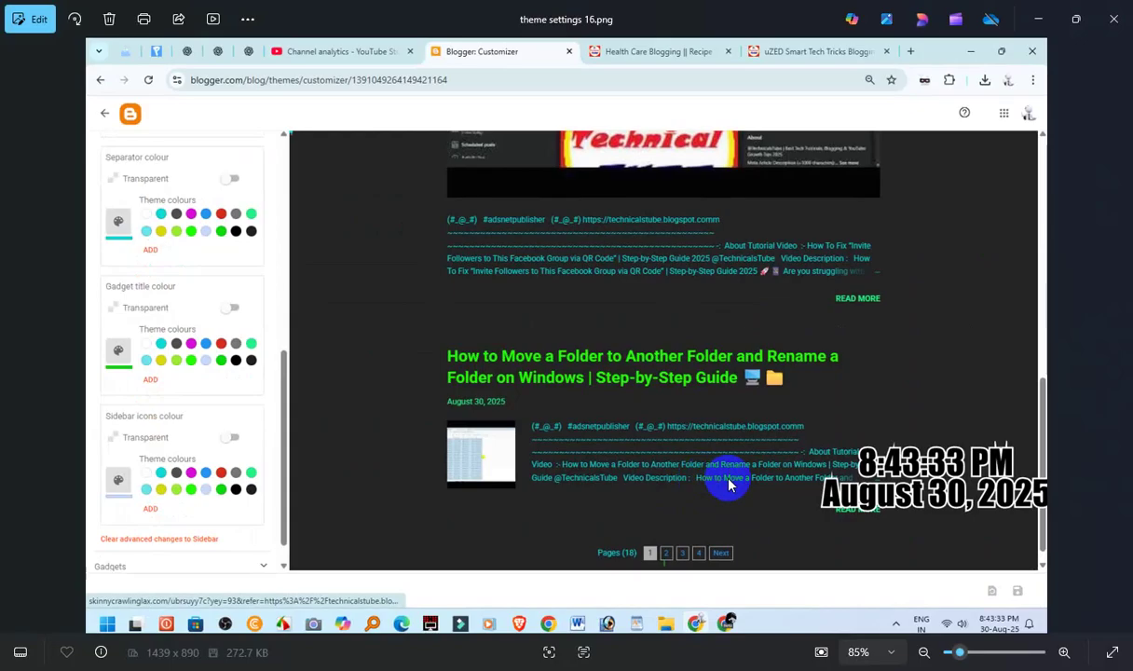
key("alt+Tab")
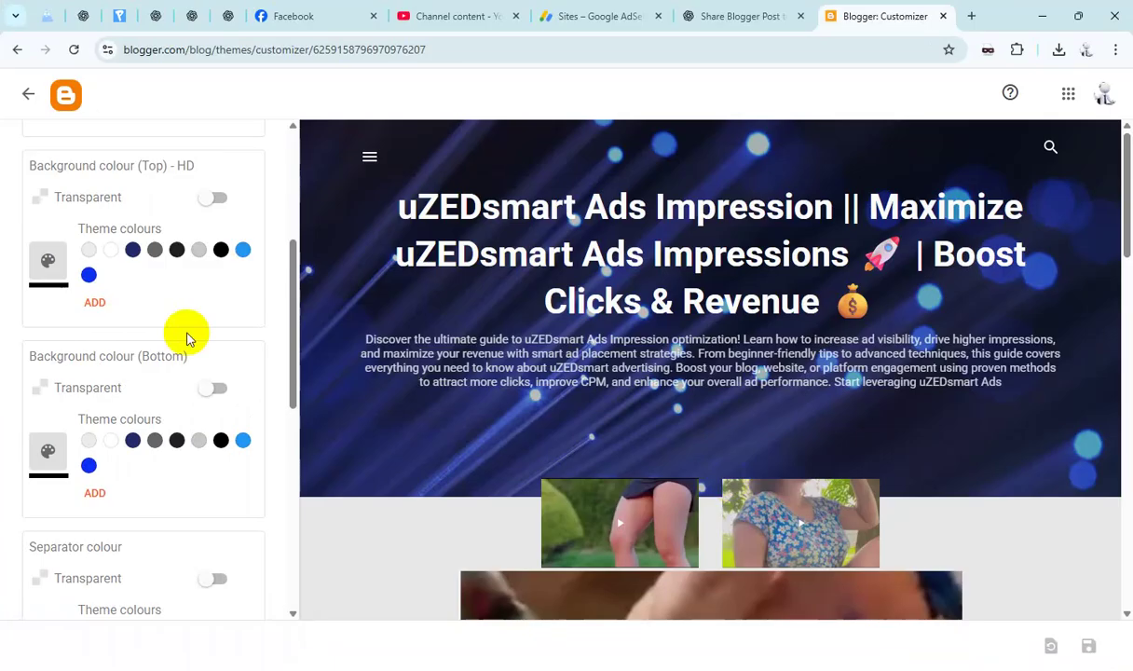
- Set the Sidebar's Separator colour to custom cyan #00ffee
scroll(239, 368, "down", 1)
scroll(239, 368, "down", 4)
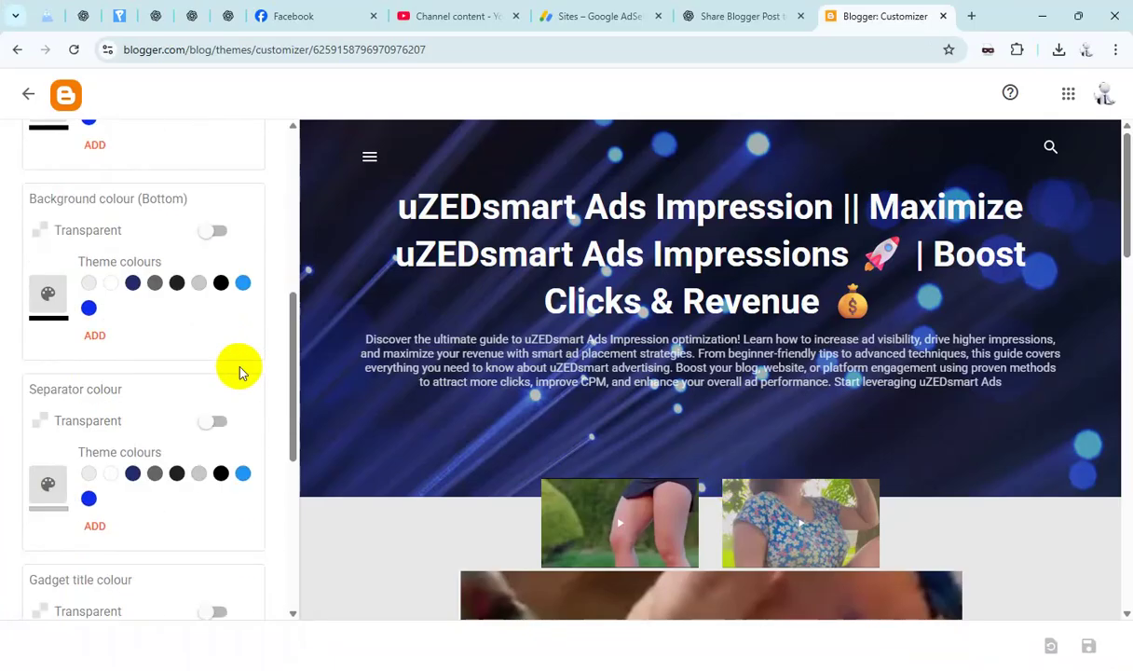
left_click(94, 290)
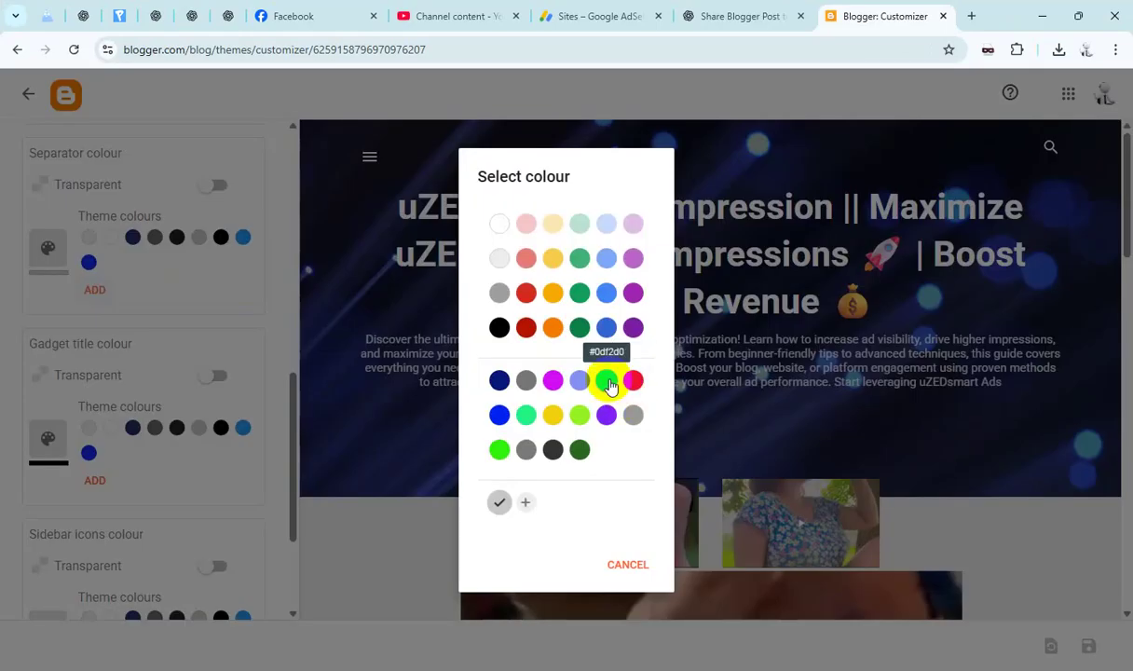
left_click(524, 502)
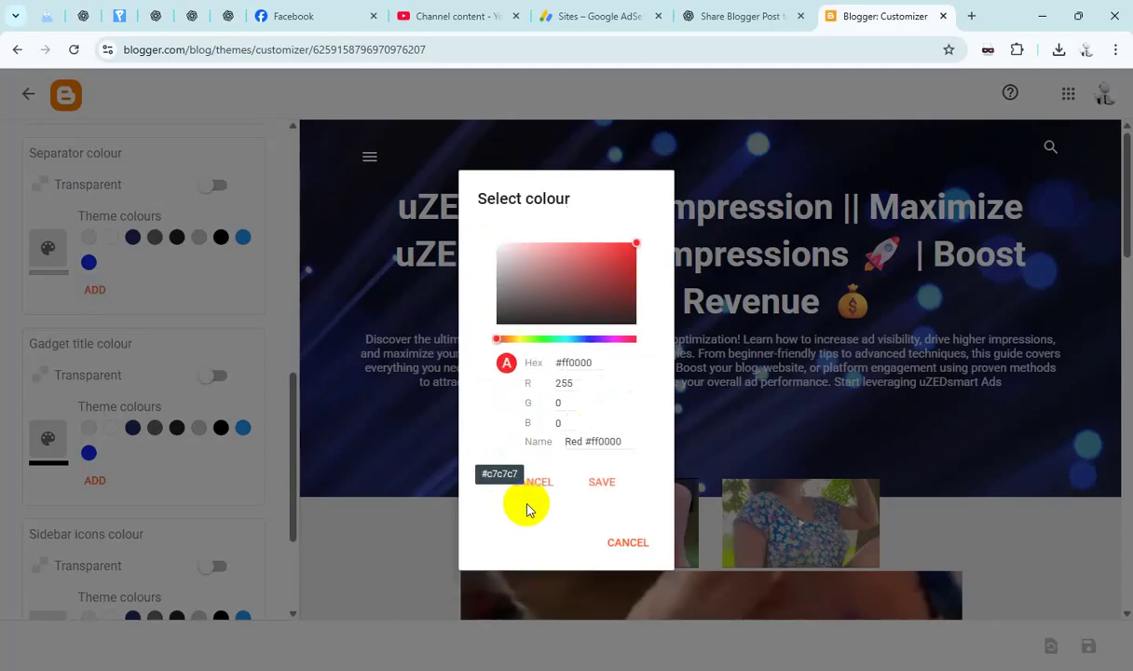
left_click(564, 339)
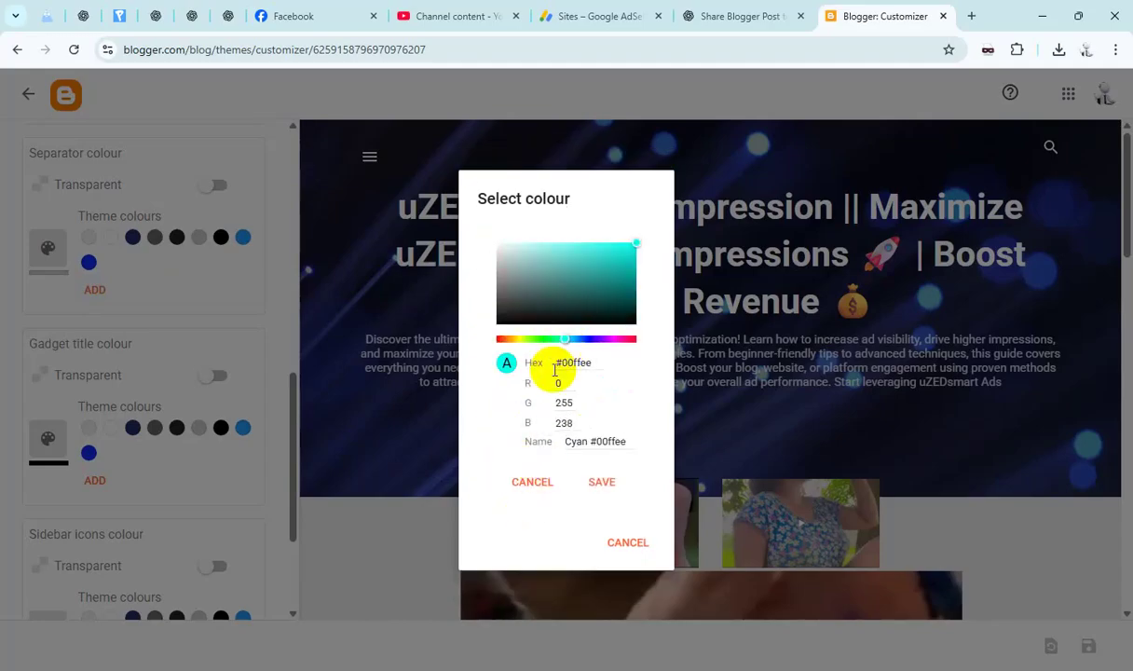
left_click(604, 482)
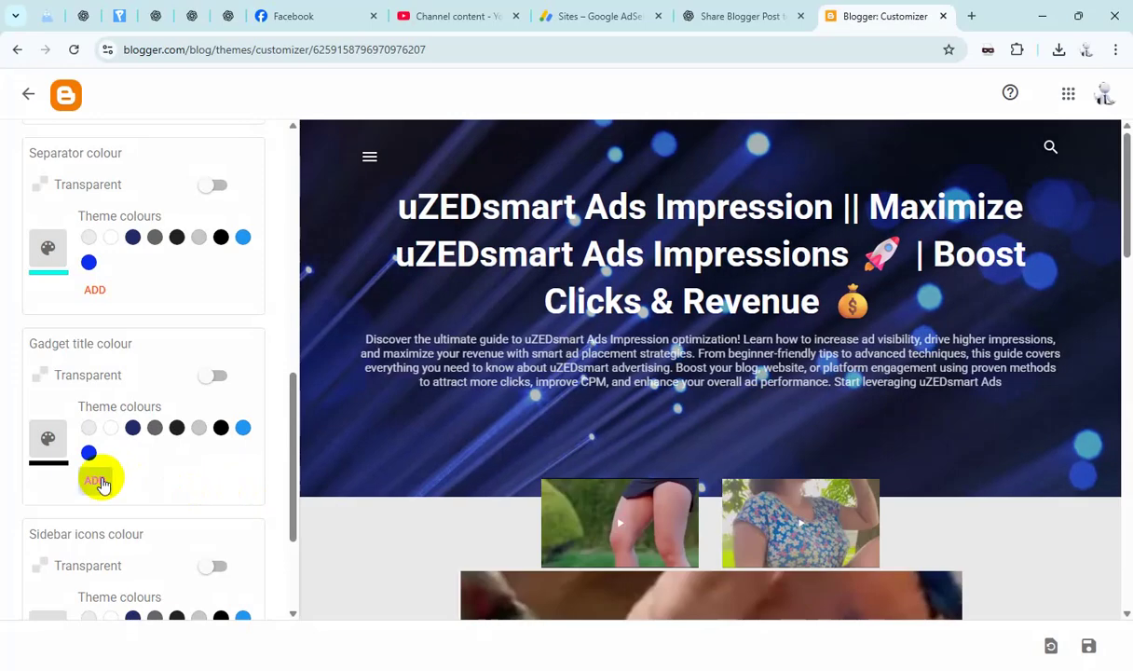
- Set the Sidebar's Gadget title colour to light green #94f321 and the Sidebar icons colour to light blue
left_click(97, 480)
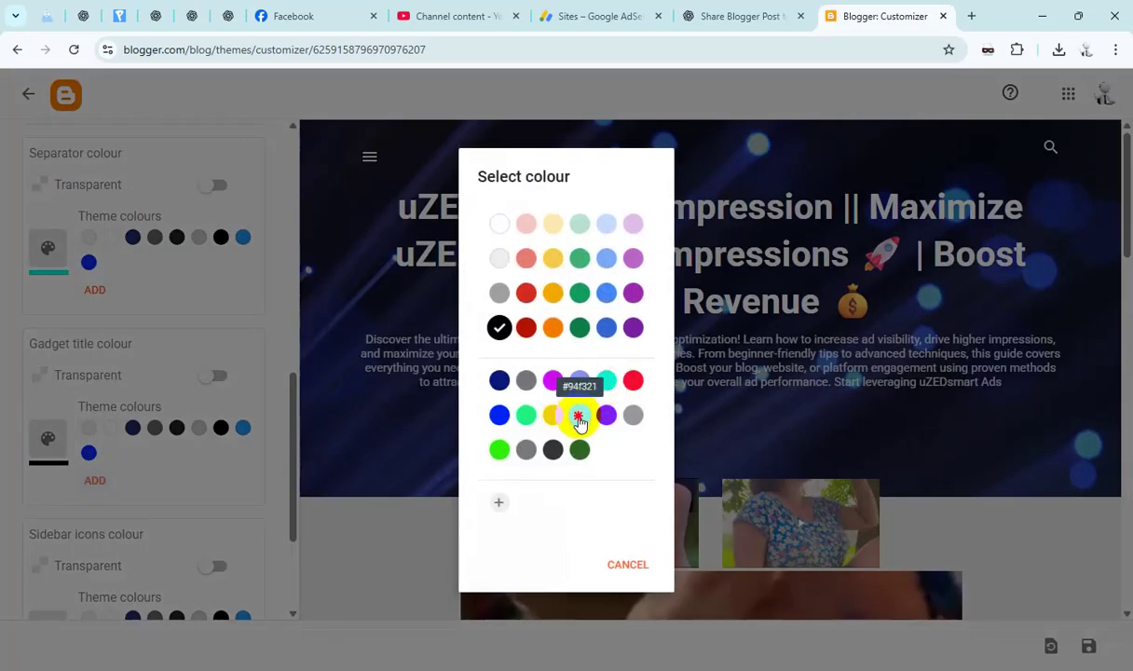
left_click(579, 416)
scroll(186, 503, "down", 2)
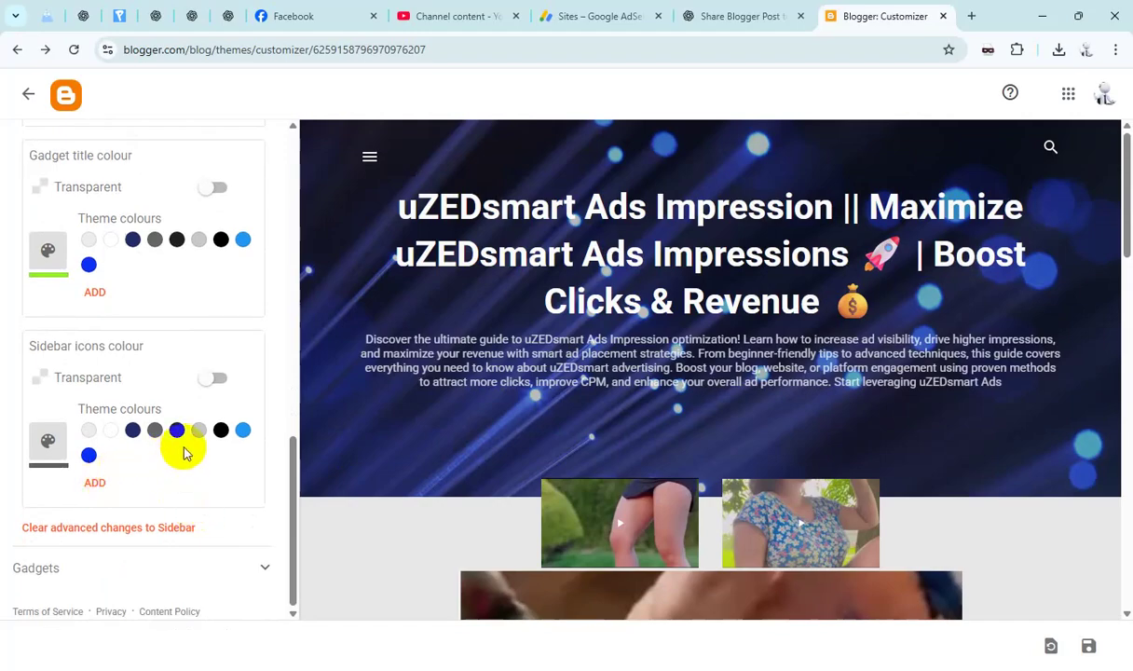
left_click(95, 481)
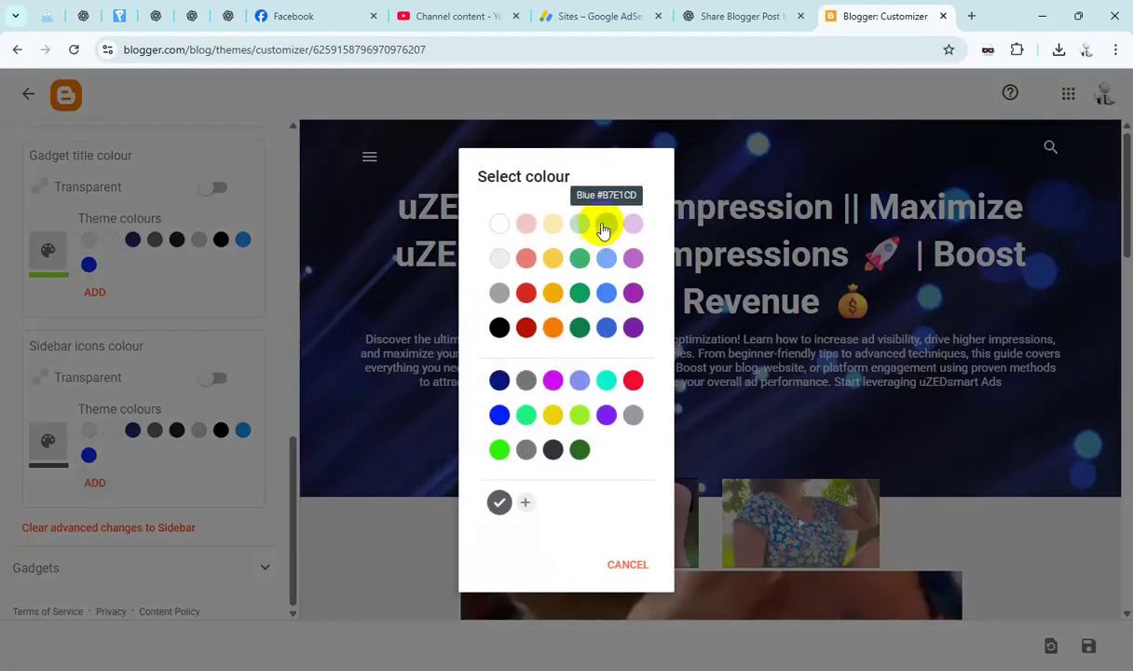
left_click(602, 230)
- Save the theme, and consult theme settings 17.png in Photos
left_click(1090, 646)
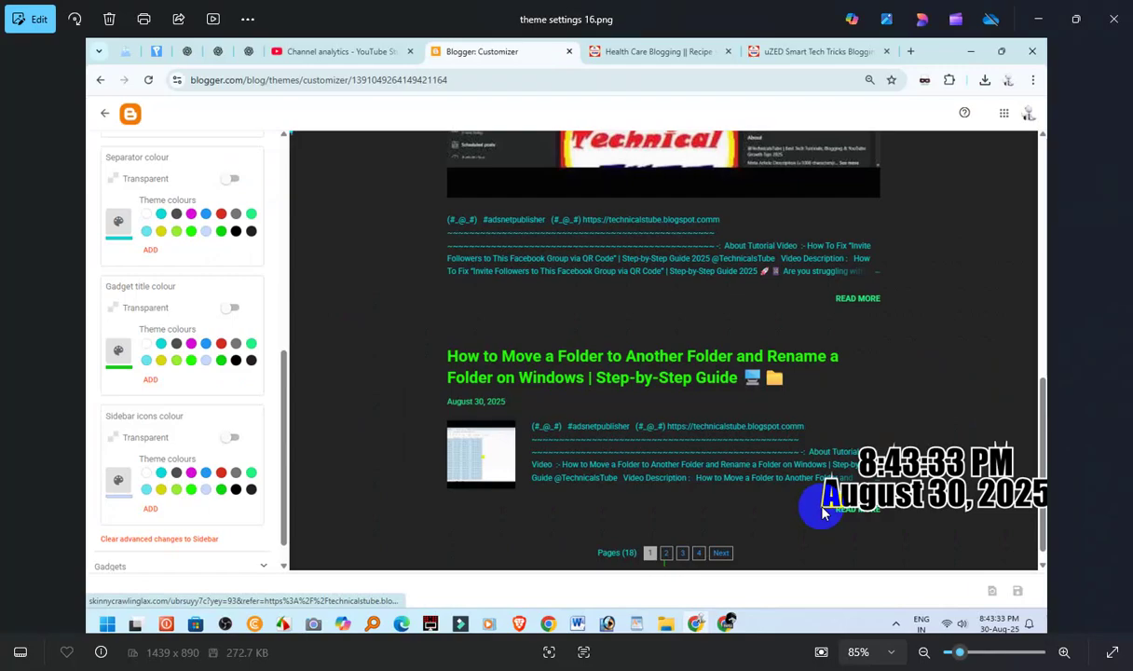
key("Right")
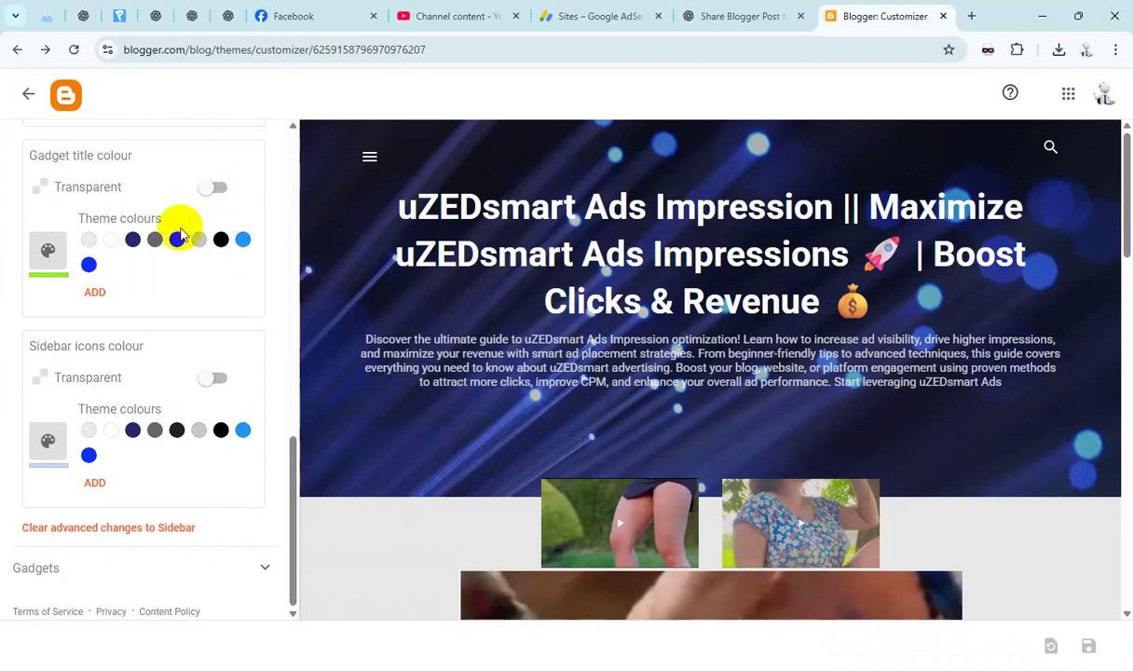
- Switch the Advanced theme settings from Sidebar to Labels, and recheck theme settings 17.png in Photos before returning to Chrome
scroll(181, 228, "up", 3)
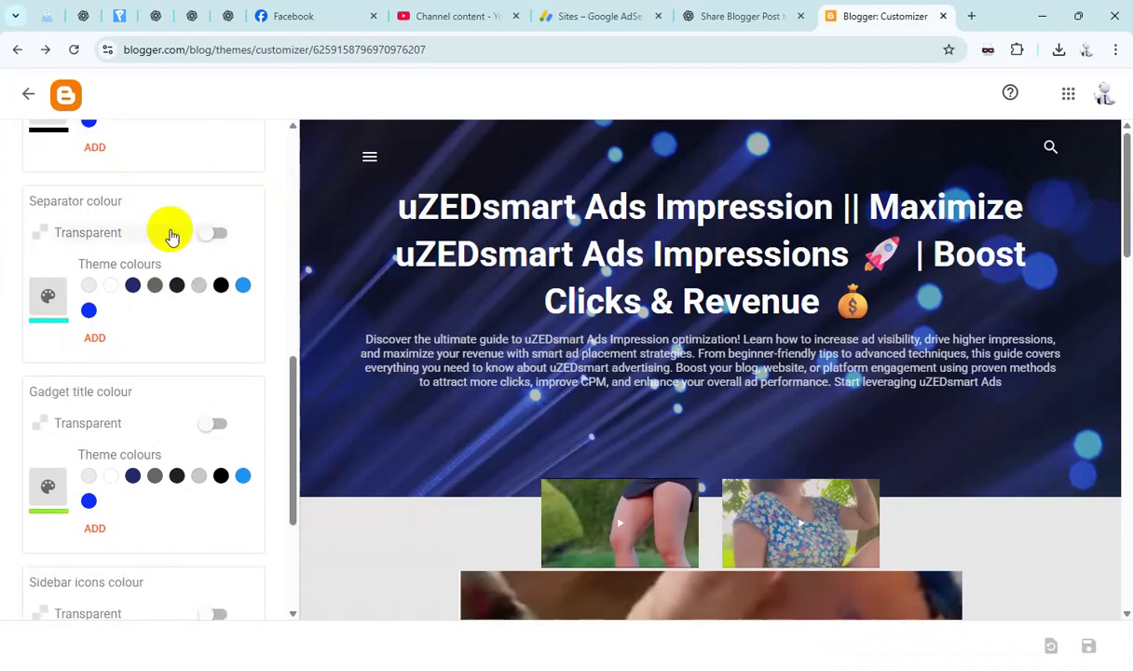
scroll(197, 247, "up", 7)
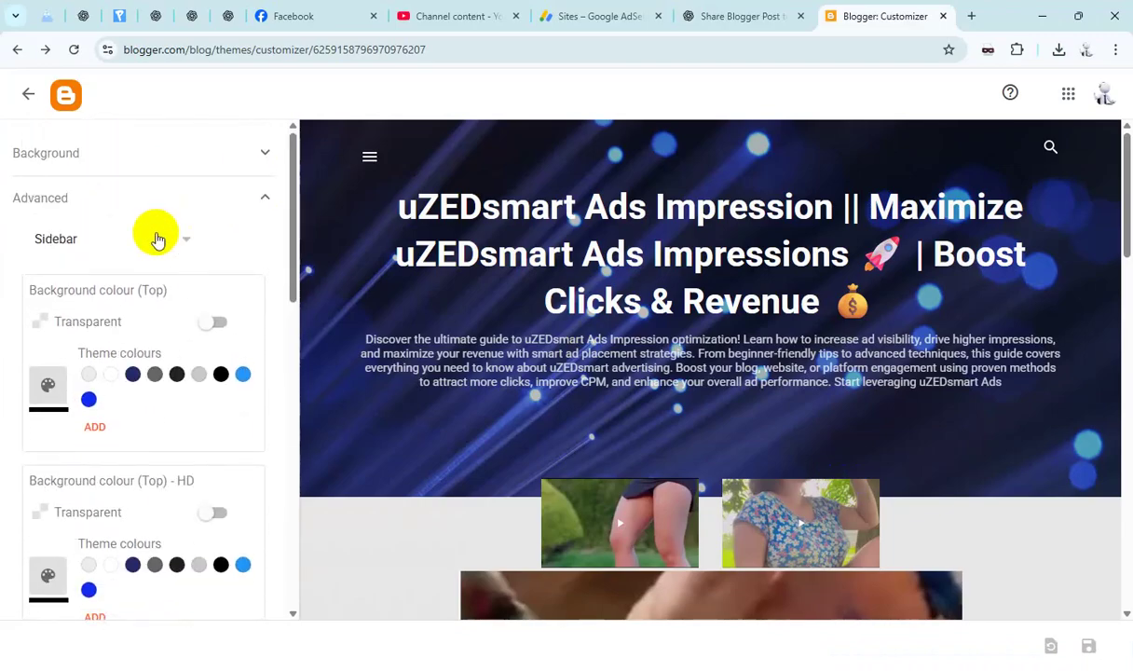
left_click(156, 241)
scroll(147, 286, "down", 2)
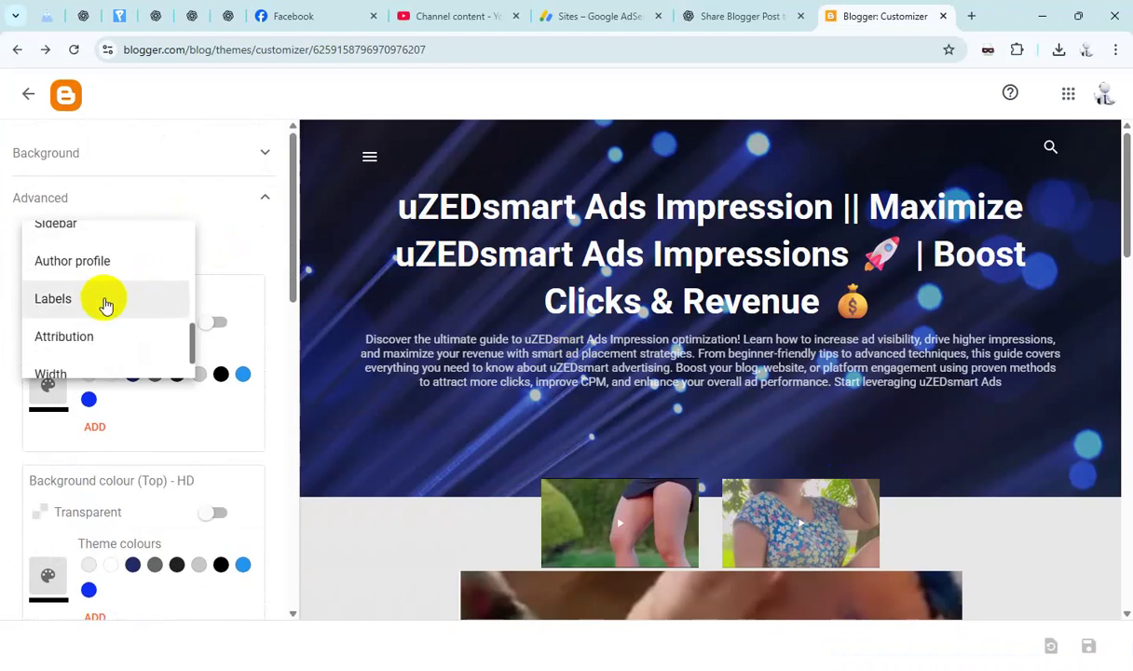
left_click(103, 300)
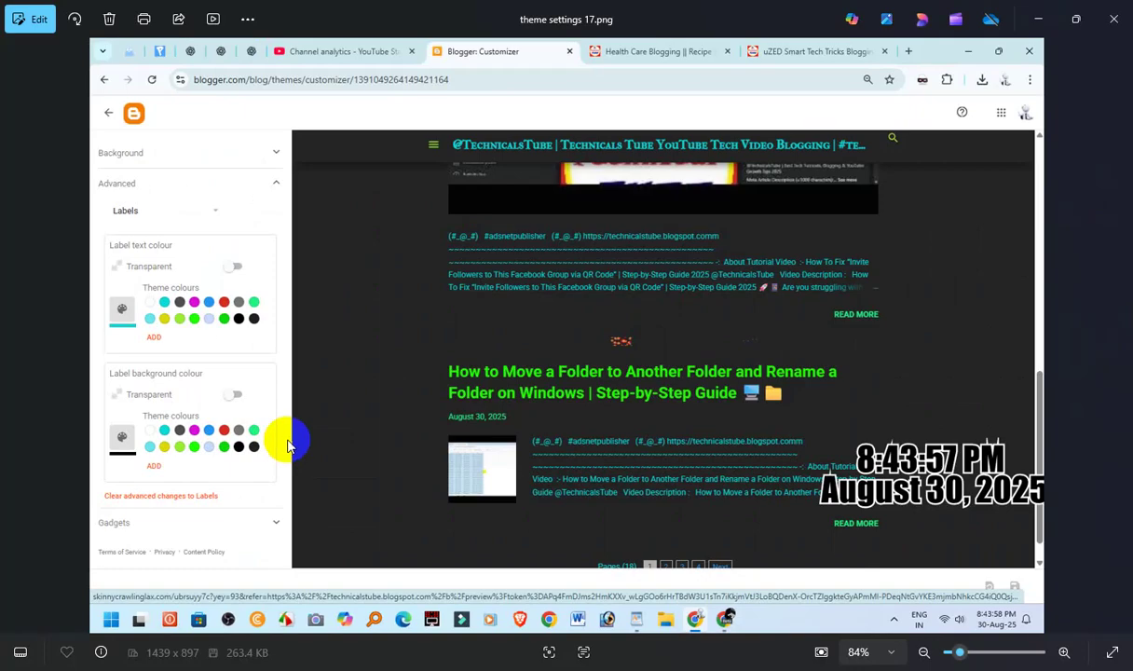
key("alt+Tab")
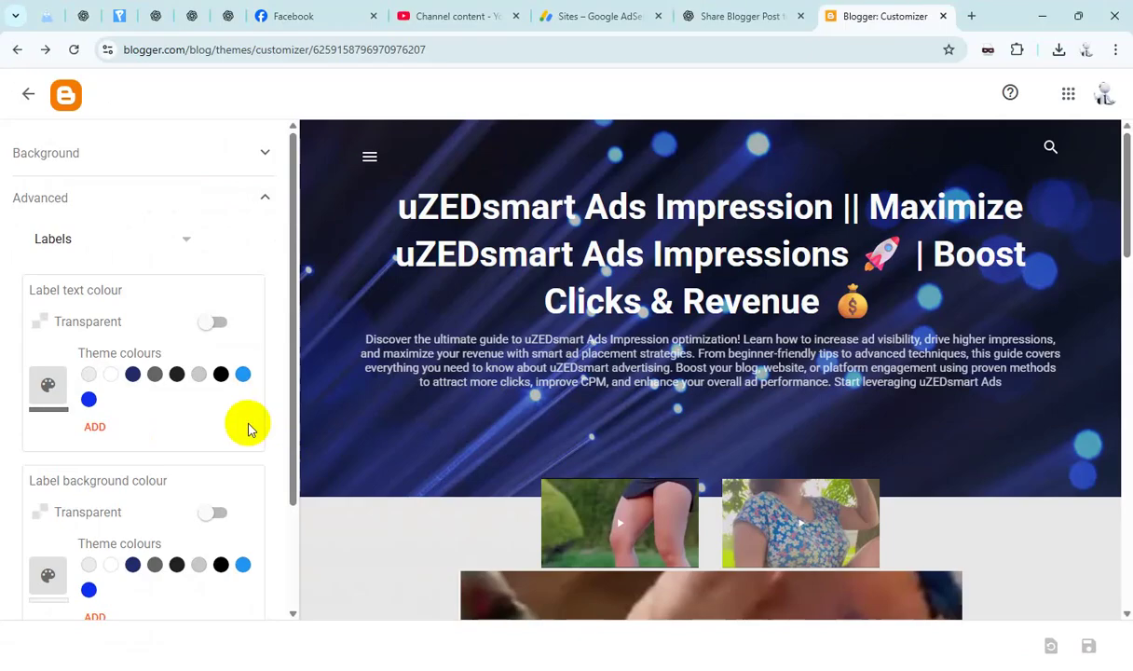
- Set the Label text colour to turquoise #0df2d0 and the Label background colour to black, and save the theme
left_click(105, 428)
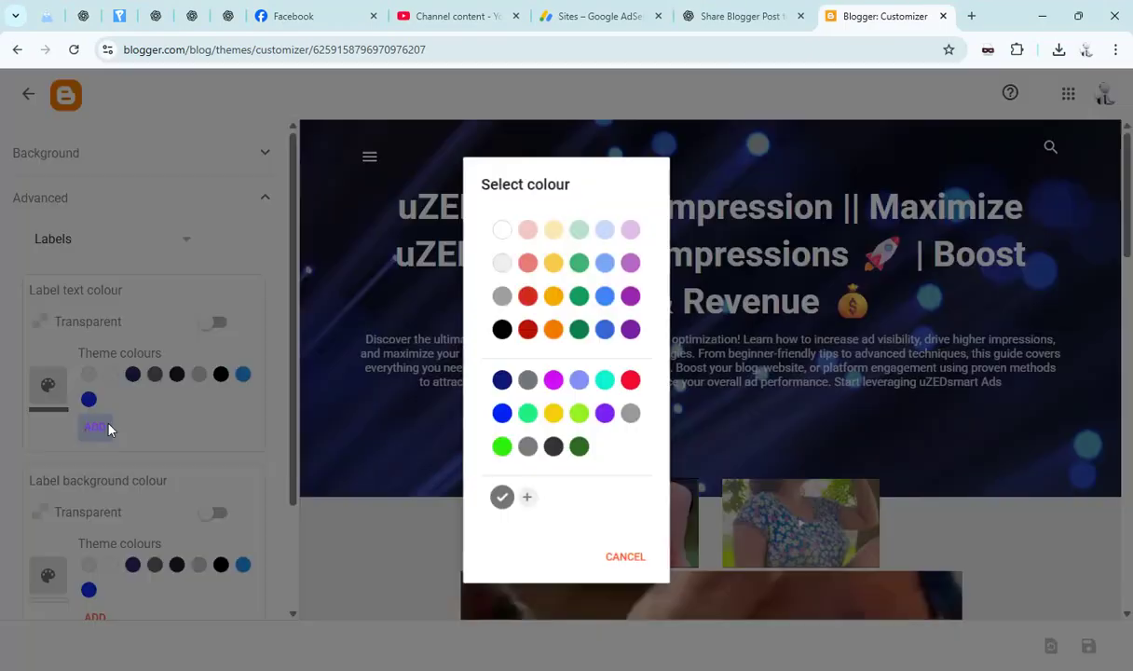
left_click(606, 382)
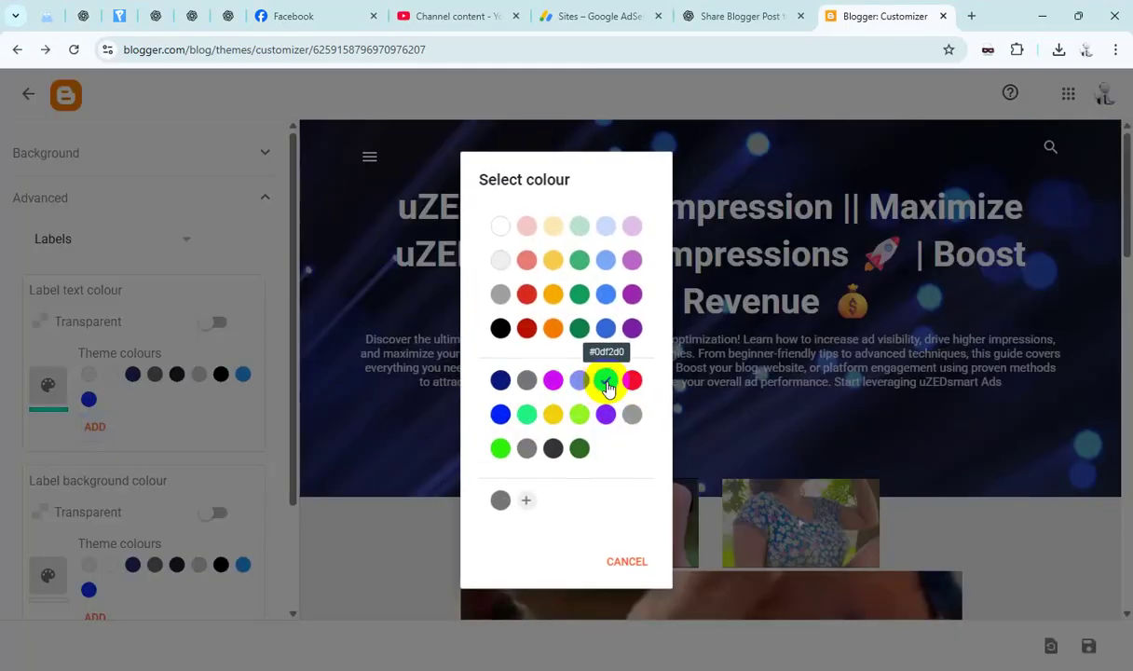
scroll(229, 445, "down", 2)
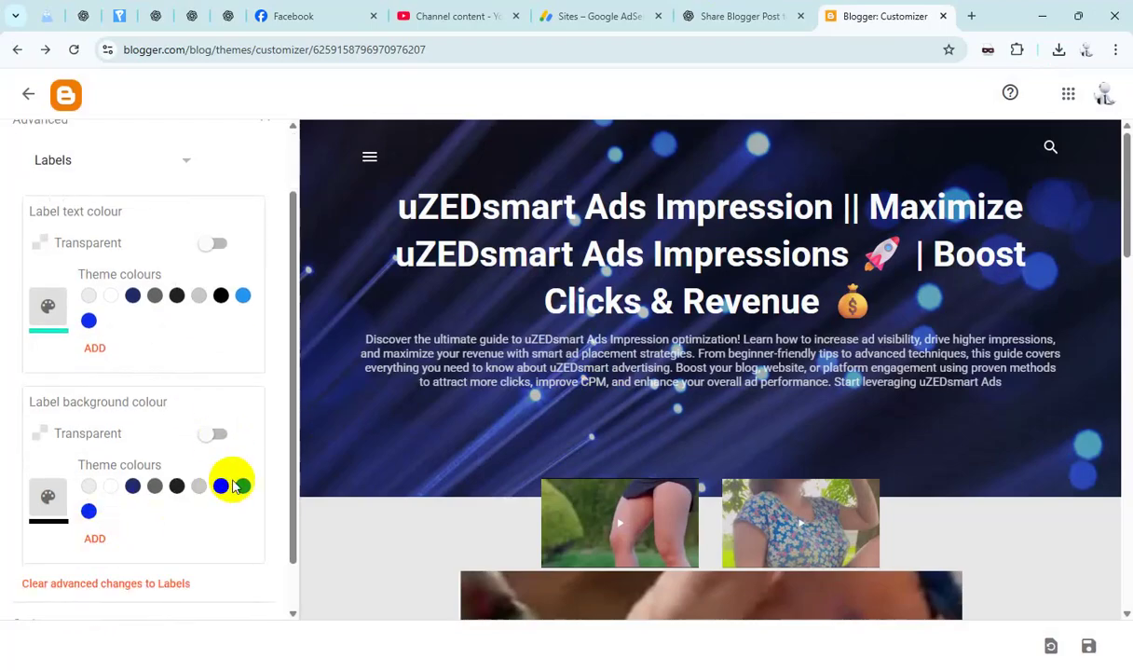
left_click(1087, 650)
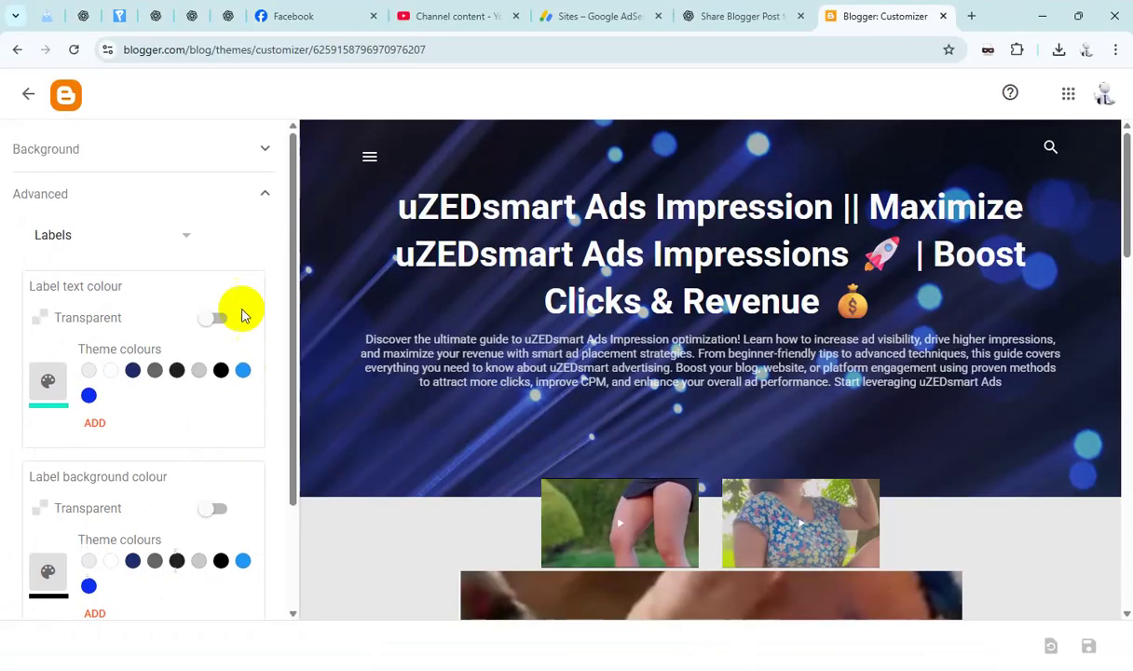
- Set the Attribution text and icon colours to black and the link colour to blue, checking theme settings 18.png, and save the theme
left_click(170, 241)
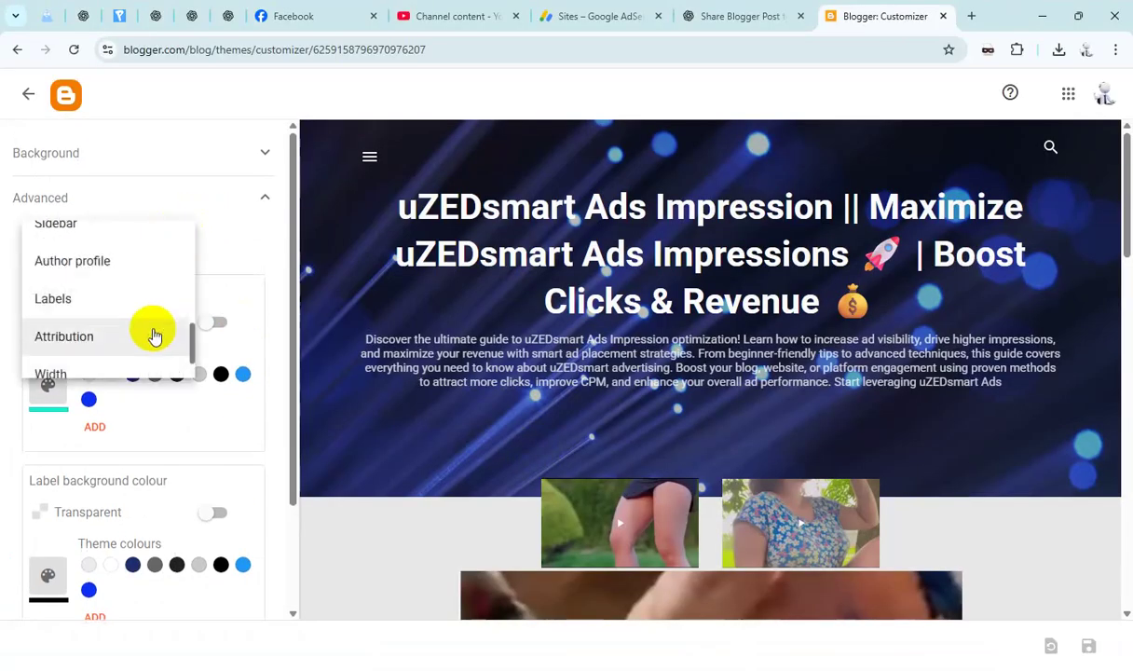
left_click(119, 337)
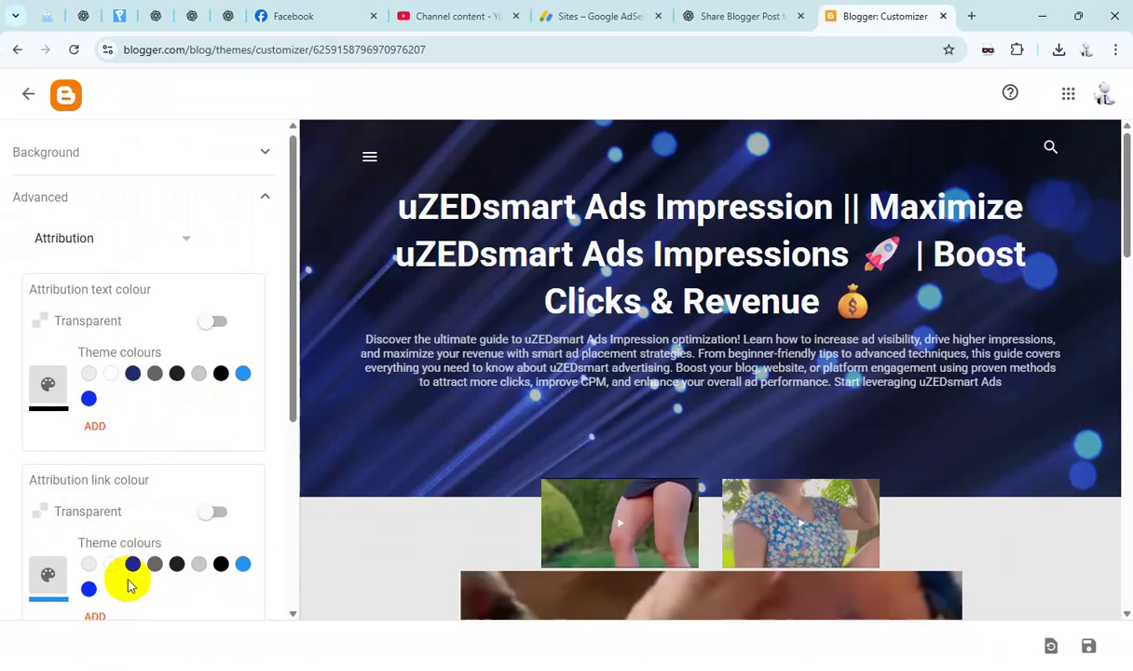
scroll(93, 539, "down", 1)
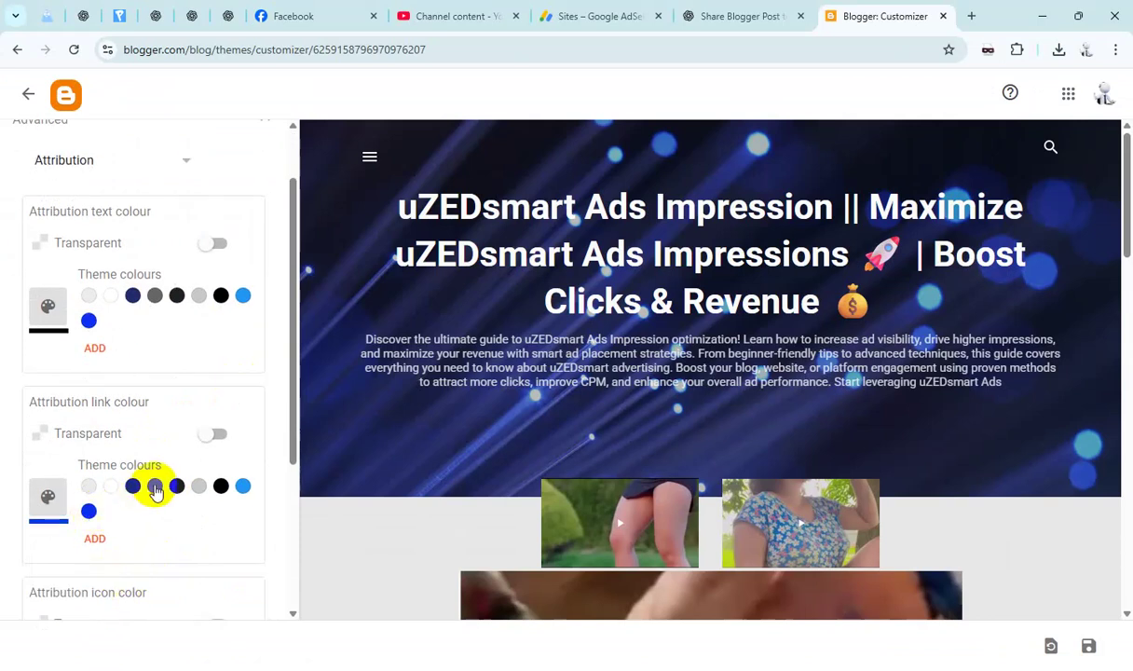
scroll(152, 488, "down", 2)
key("alt+Tab")
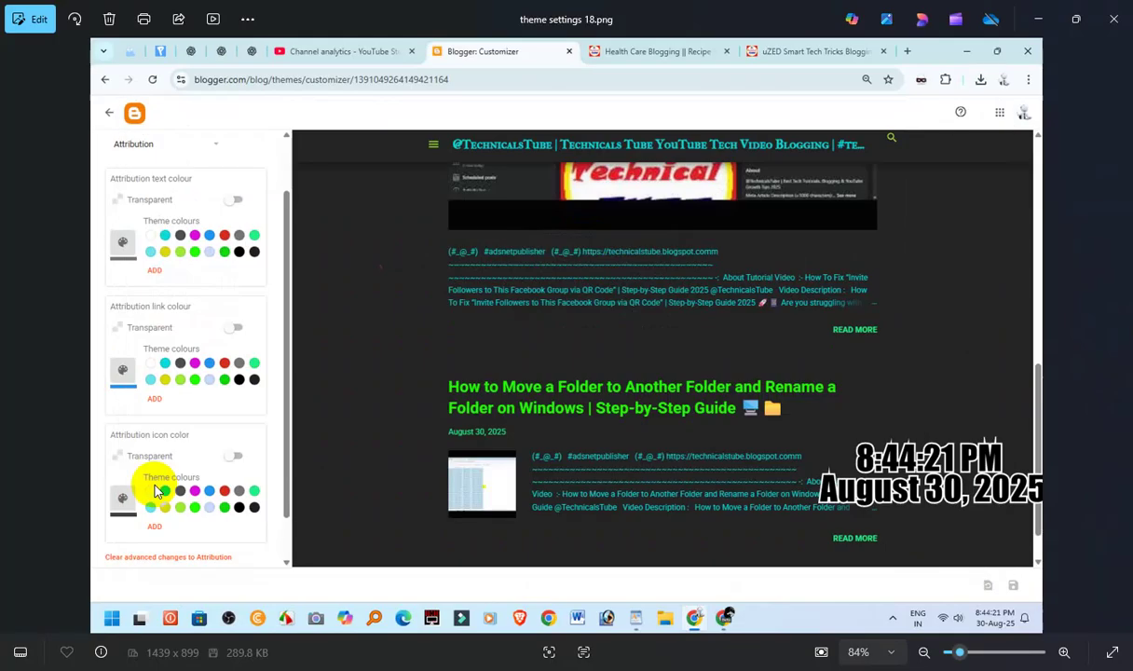
key("alt+Tab")
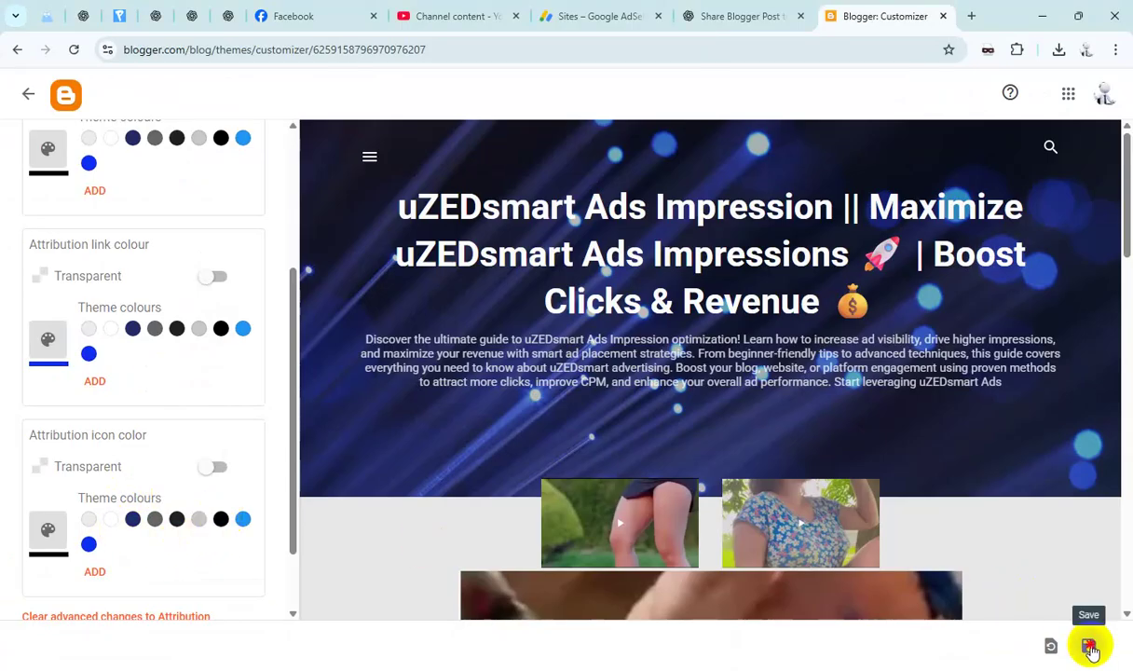
left_click(1088, 645)
- Consult the reference theme settings 19.png in Photos for the Width settings and return to Chrome
key("alt+Tab")
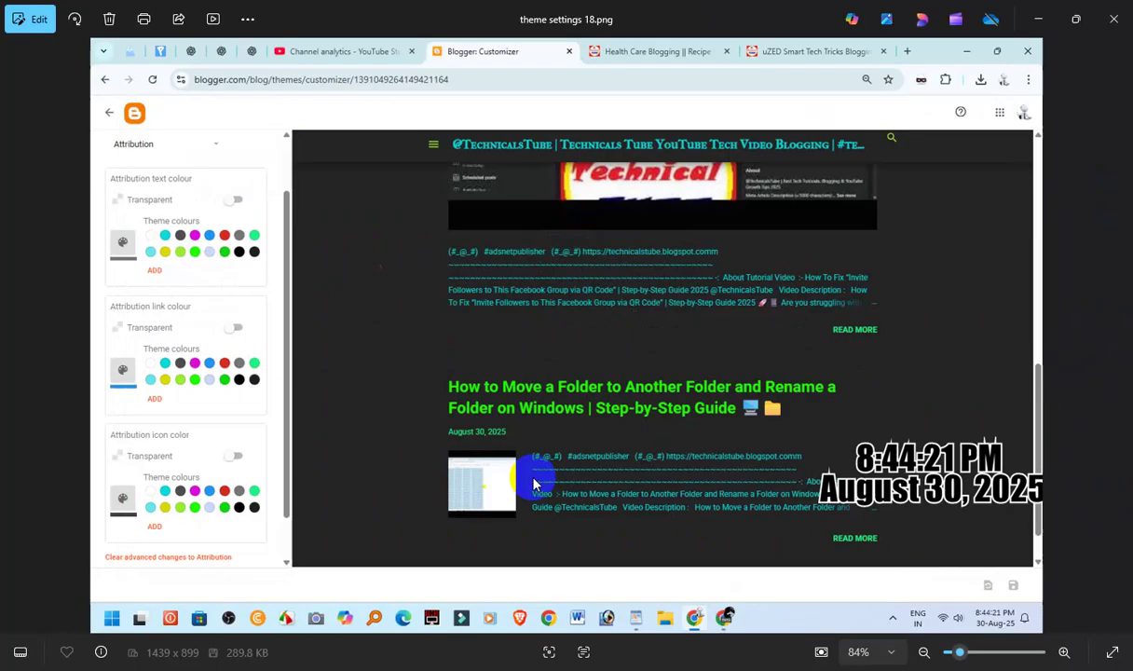
key("Right")
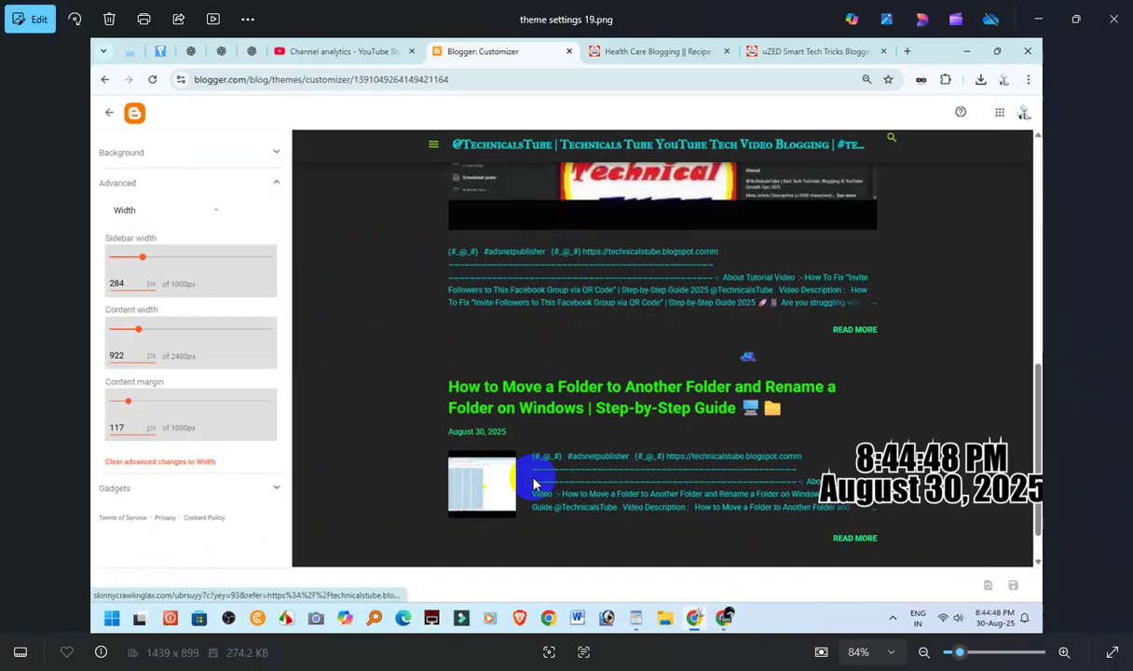
key("alt+Tab")
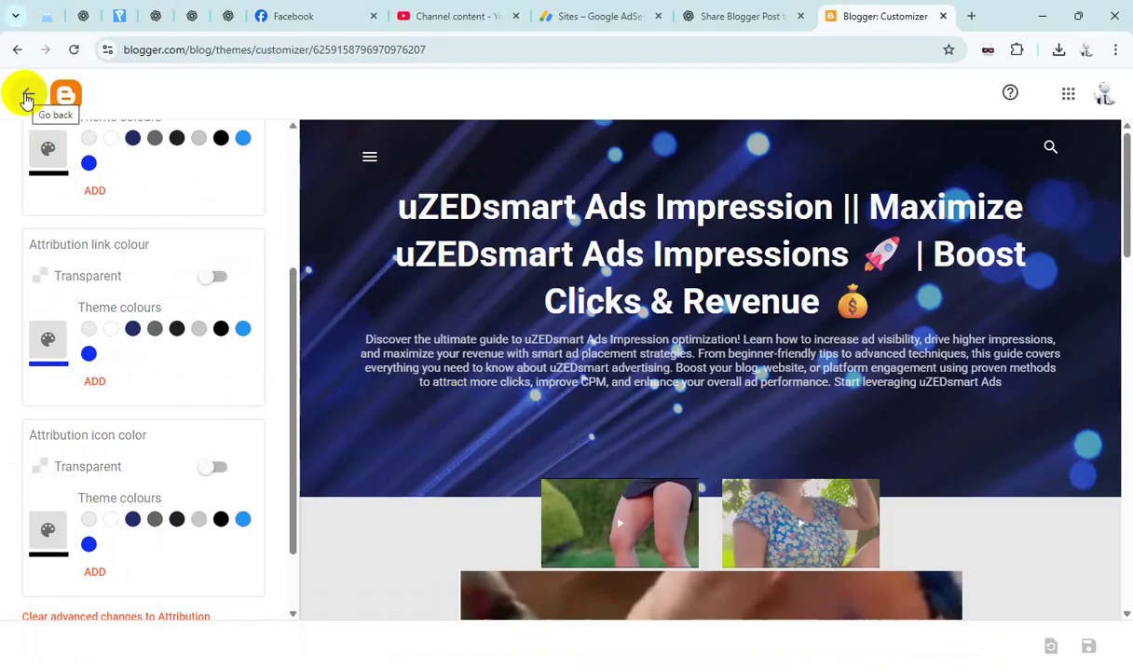
- Leave the theme customizer, view the live blog's home page from top to bottom, and close it
left_click(27, 98)
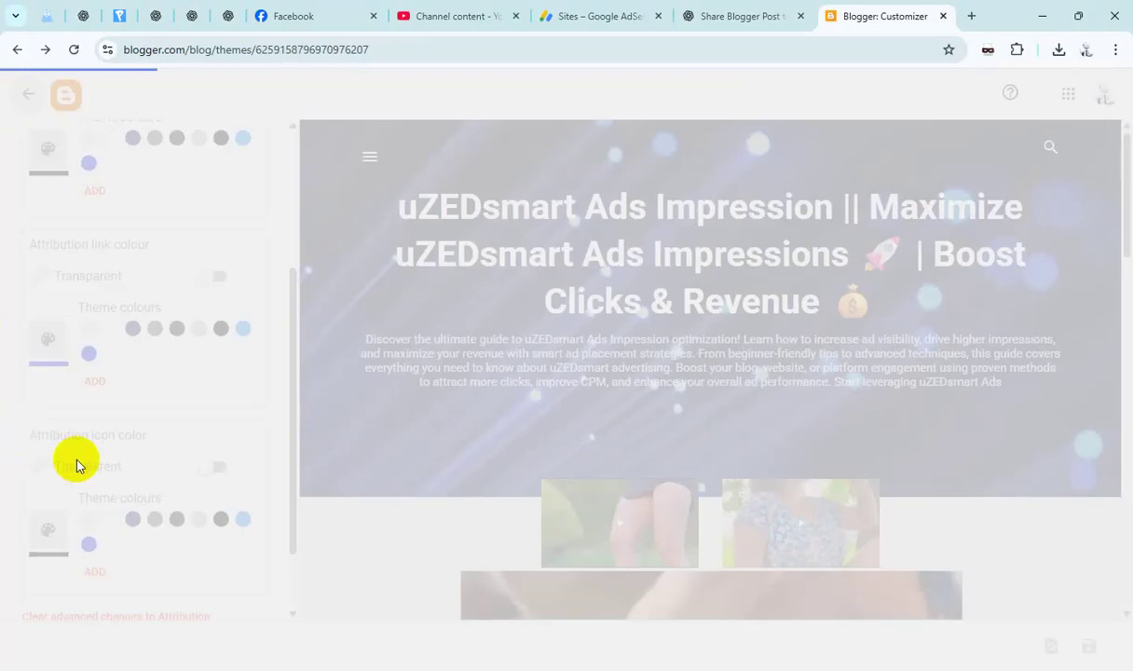
scroll(56, 503, "down", 2)
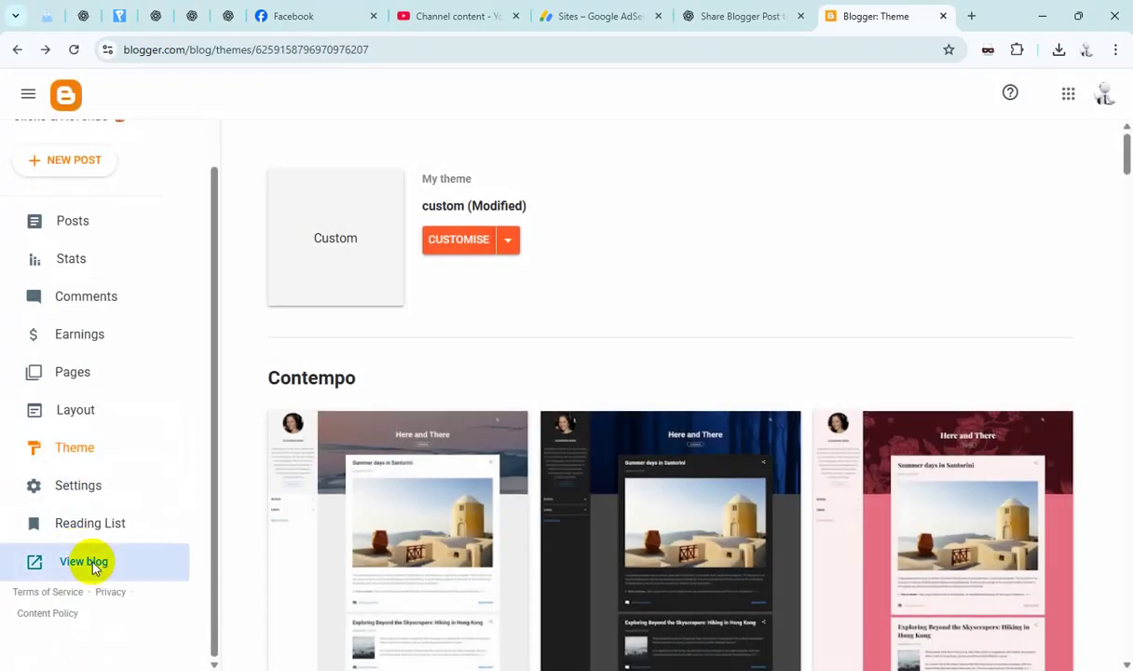
left_click(88, 561)
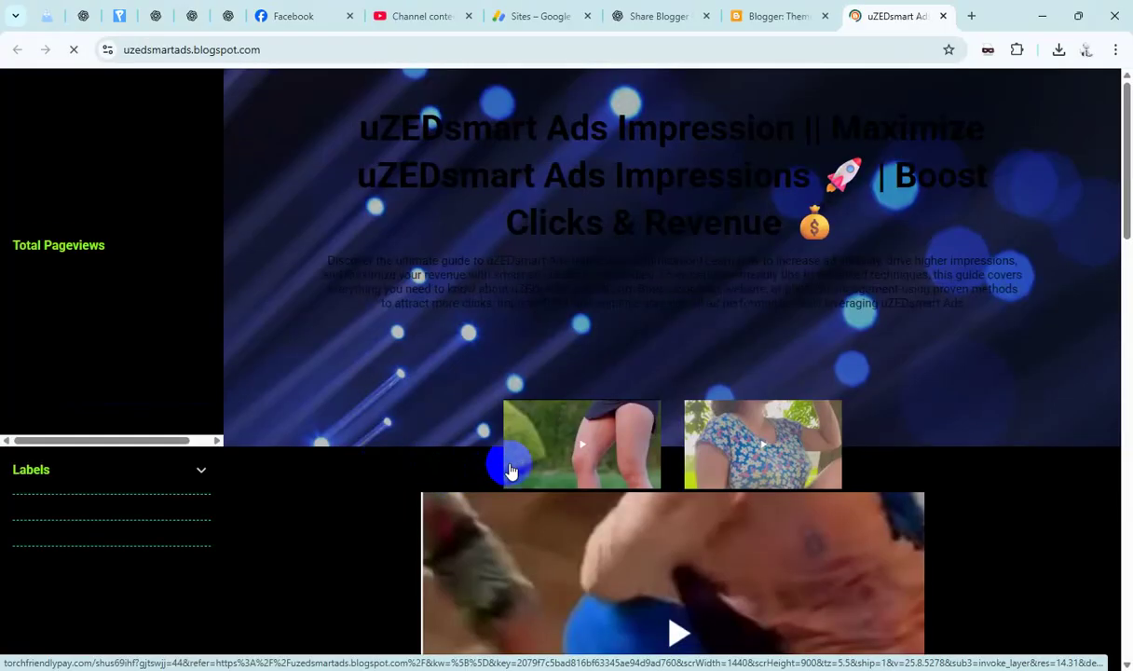
scroll(524, 463, "down", 3)
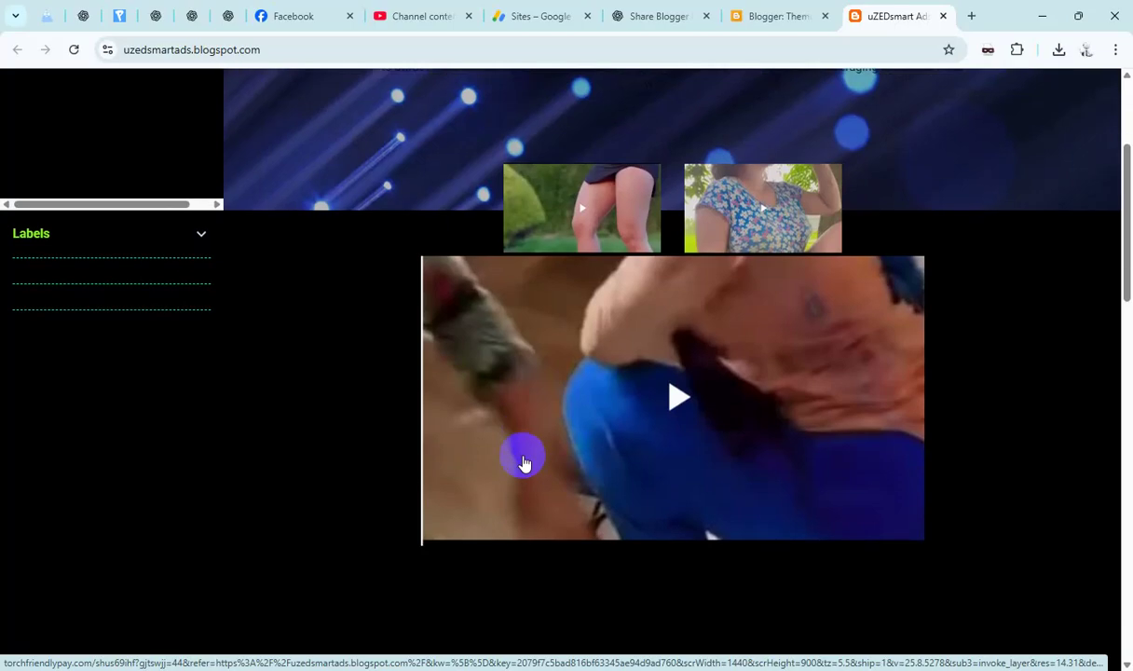
scroll(523, 463, "down", 12)
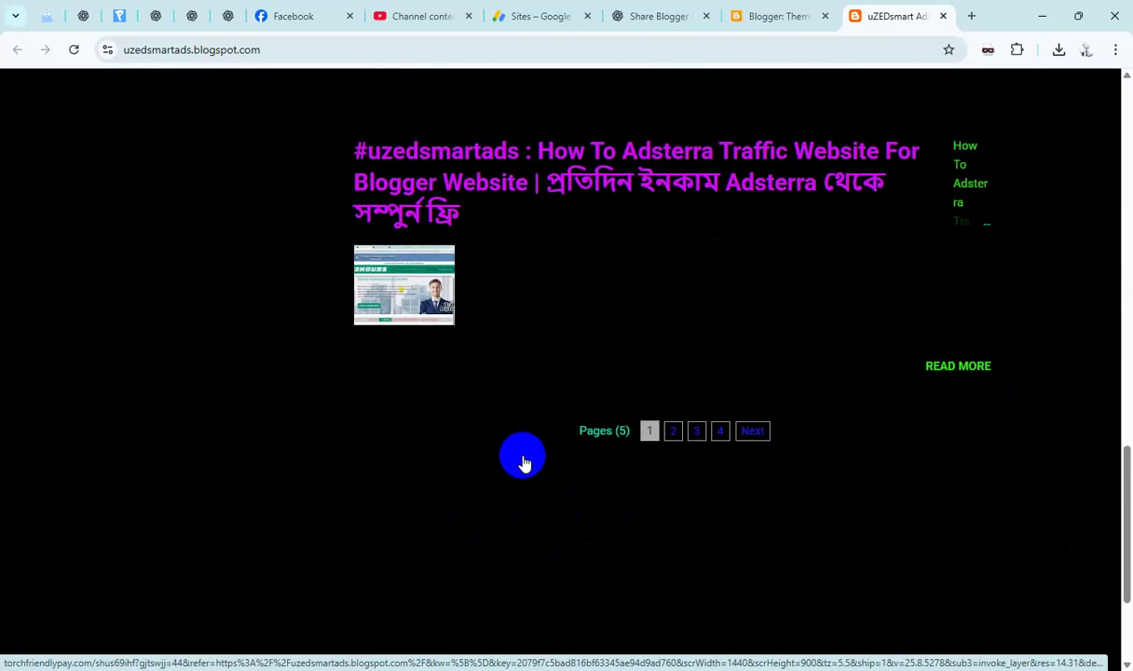
scroll(524, 463, "down", 2)
scroll(524, 462, "up", 15)
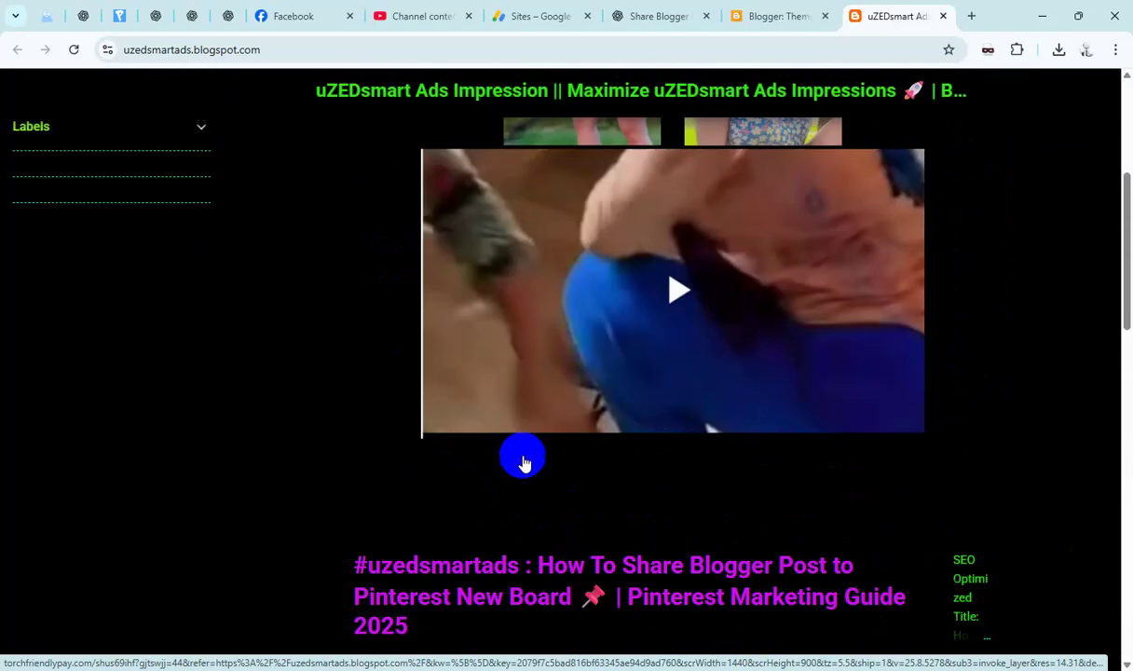
scroll(524, 463, "up", 4)
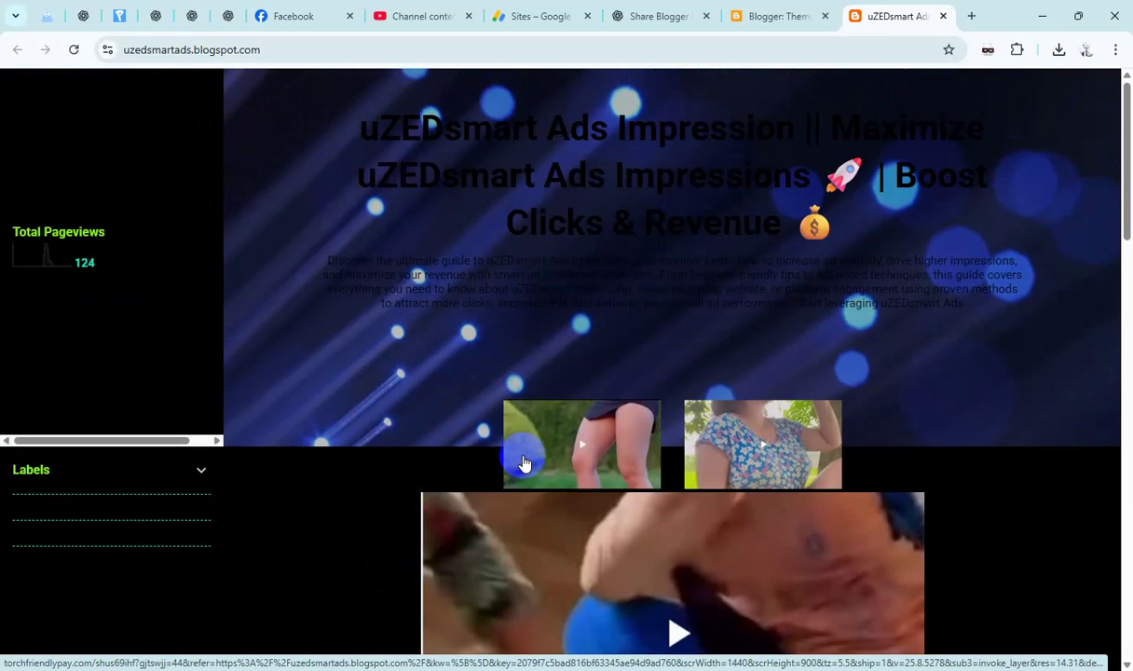
left_click(942, 16)
- View the published post about sharing Blogger posts to a Pinterest board, review its colours throughout, and close it
left_click(90, 222)
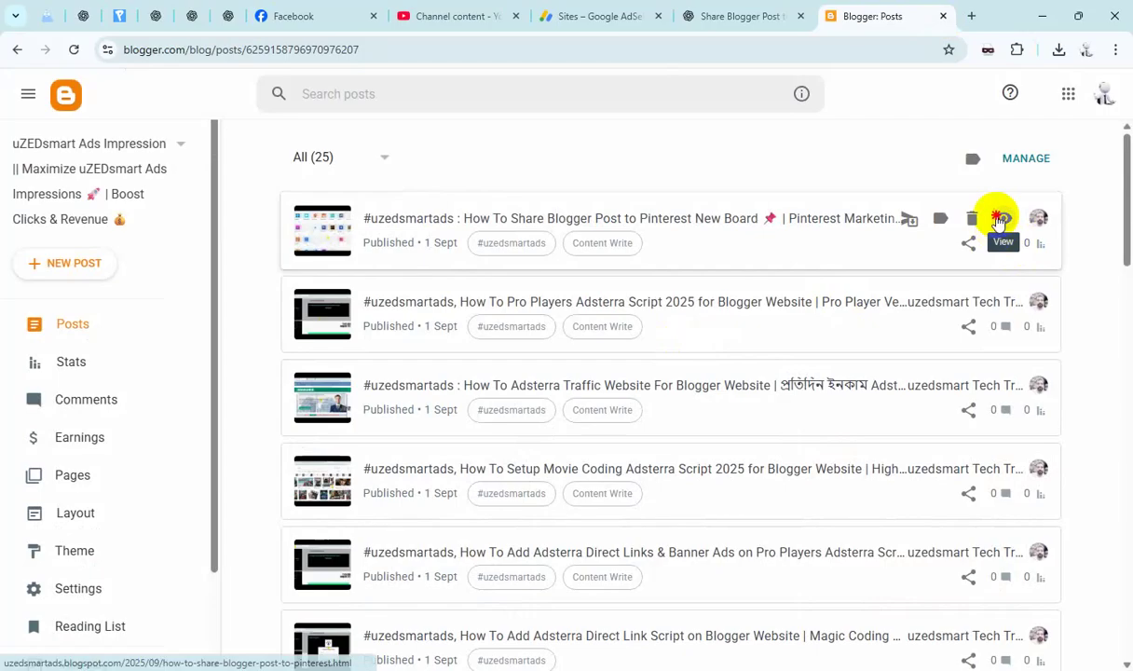
left_click(997, 219)
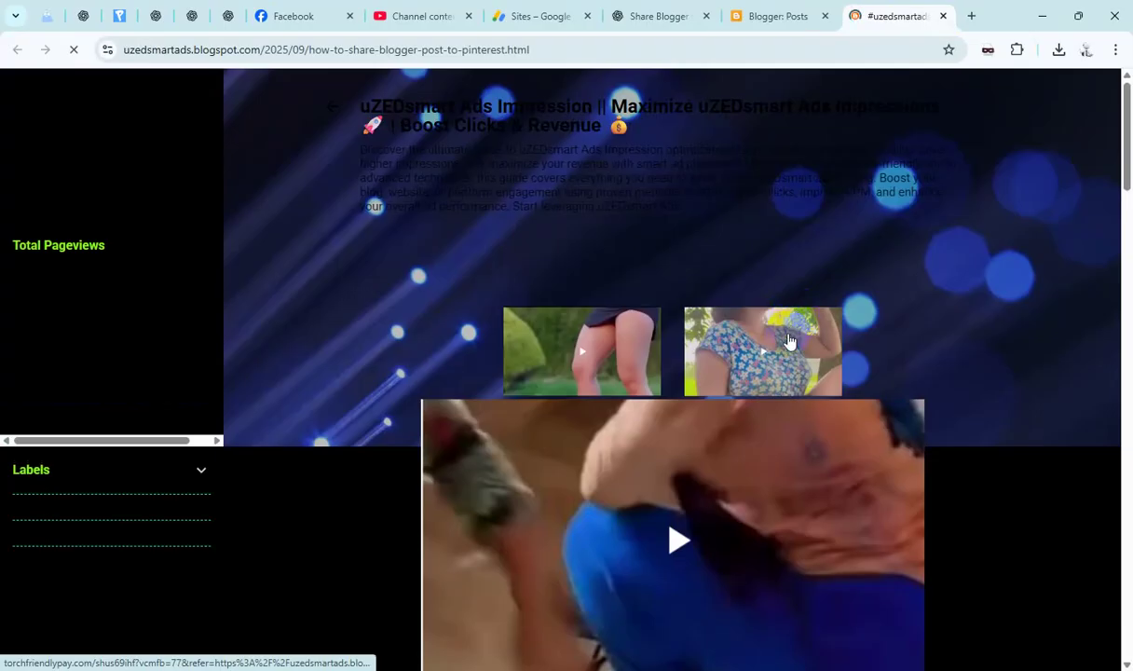
scroll(815, 412, "down", 10)
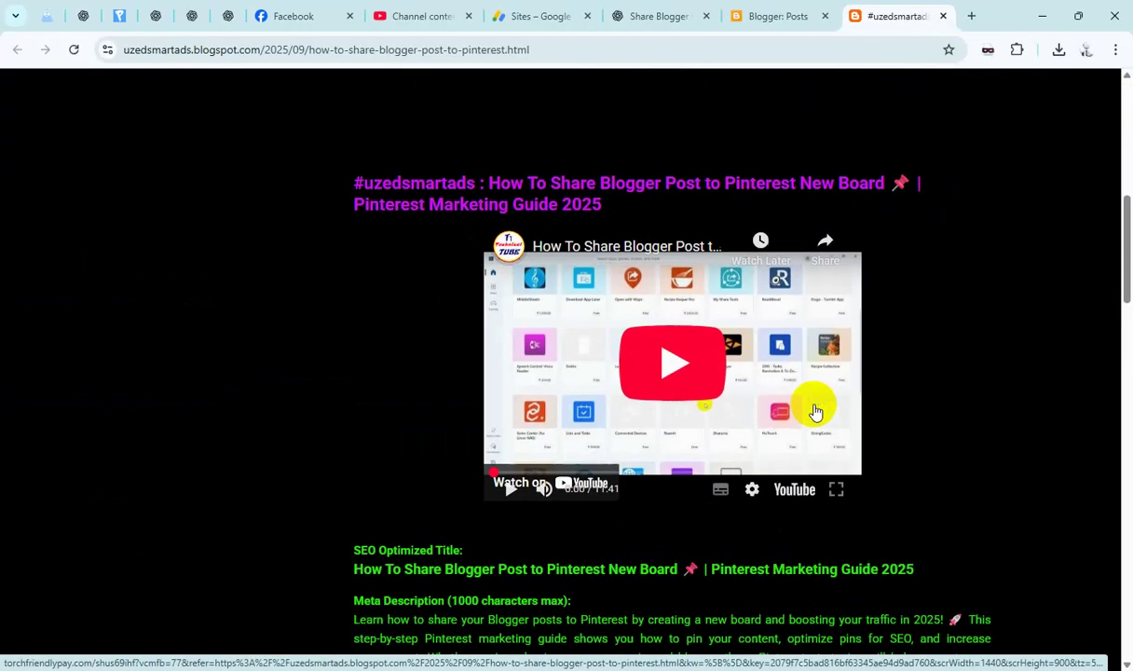
scroll(815, 412, "down", 15)
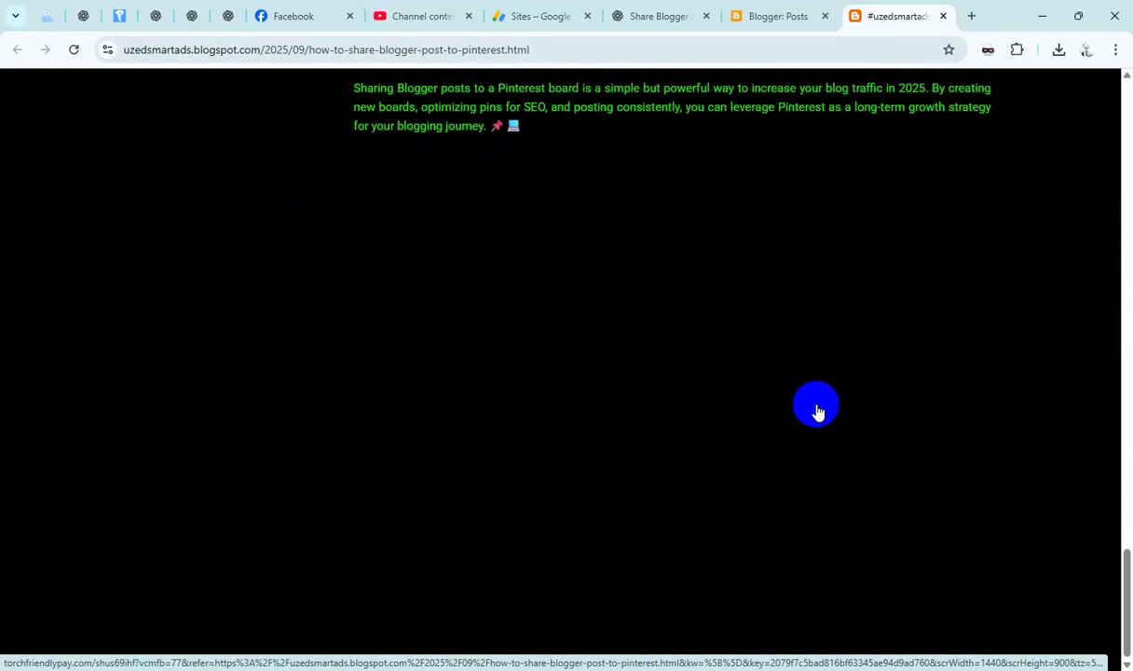
scroll(817, 410, "up", 15)
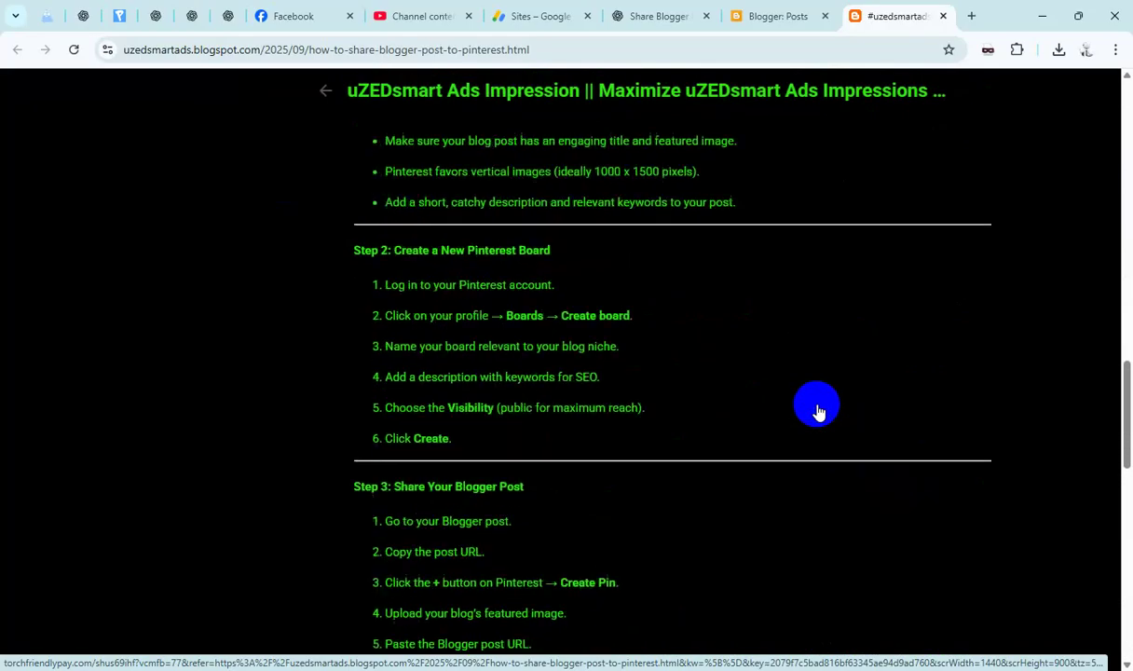
scroll(816, 410, "up", 10)
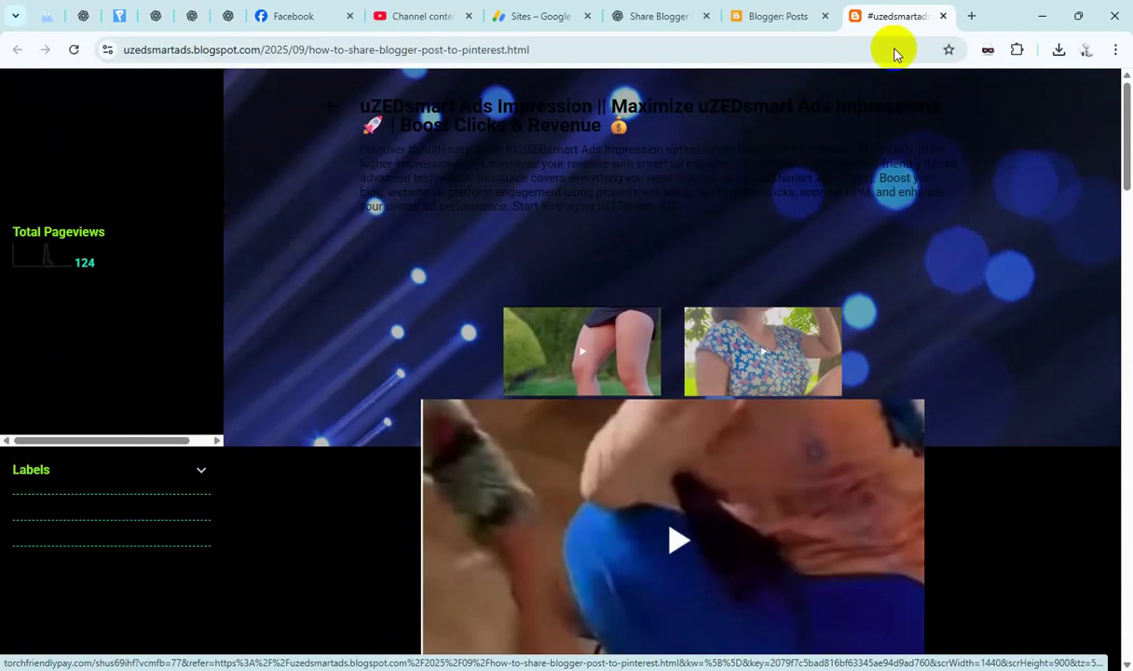
left_click(943, 16)
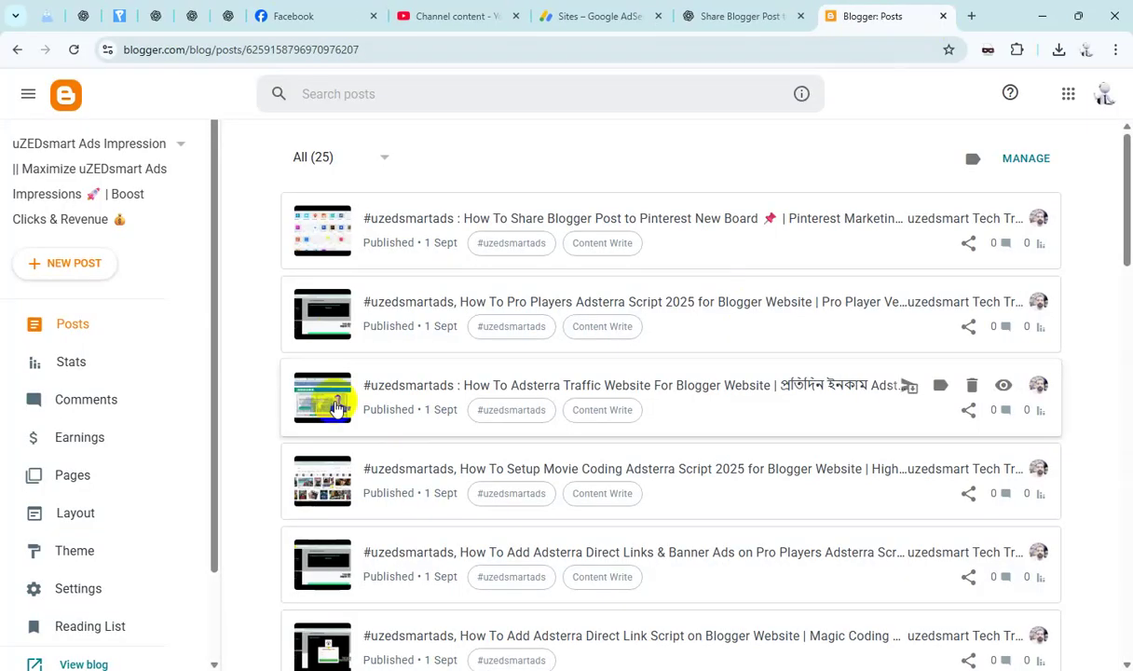
- Review the Labels gadget's configuration in the layout's Sidebar (bottom) section, then save the gadget and the layout
left_click(108, 518)
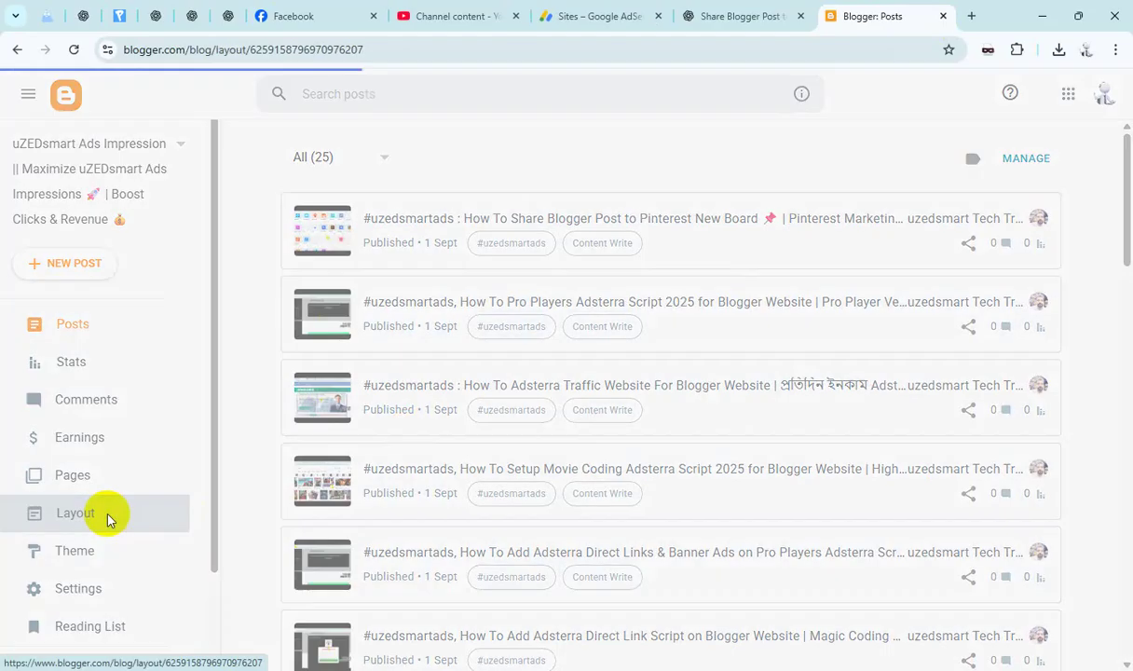
scroll(504, 477, "down", 4)
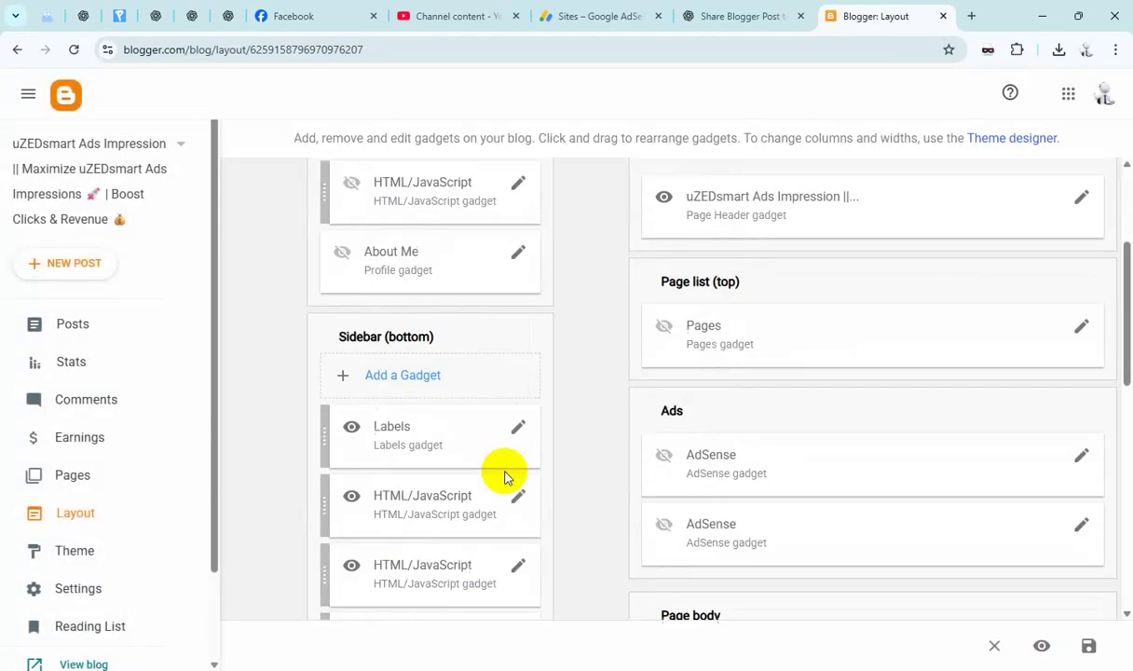
left_click(519, 343)
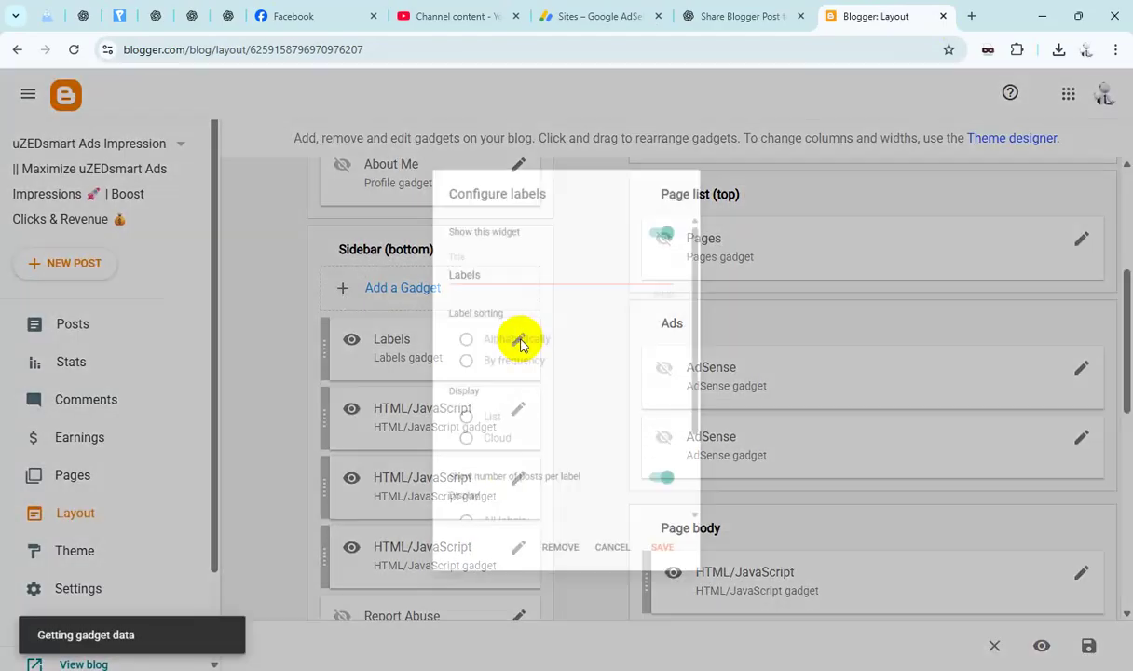
scroll(559, 429, "down", 3)
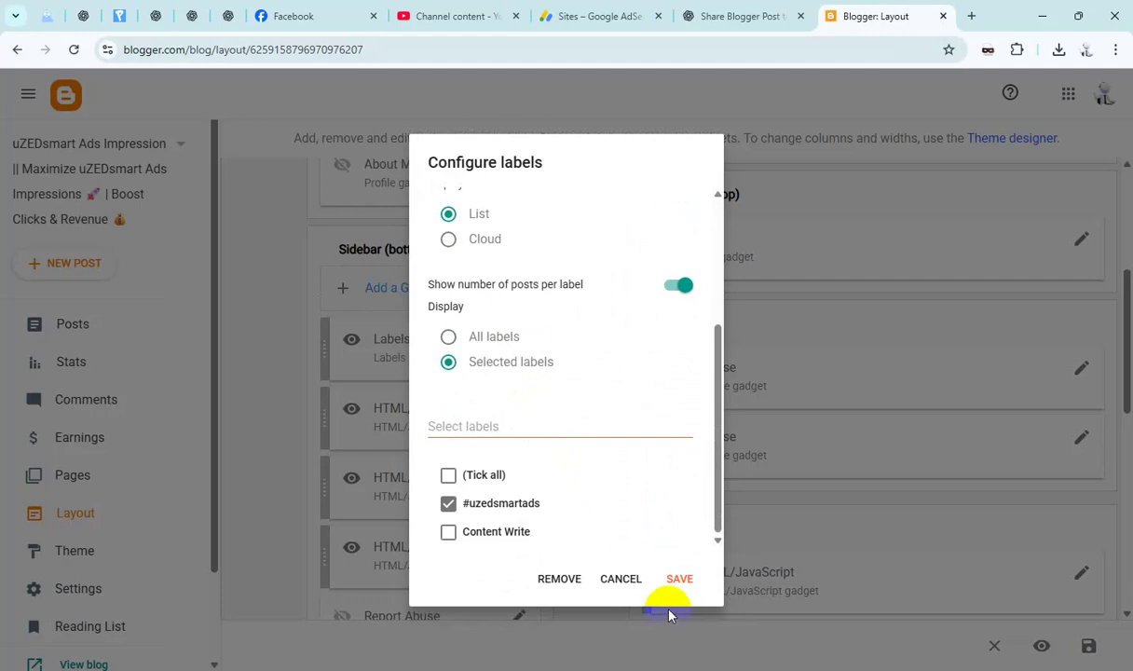
left_click(679, 579)
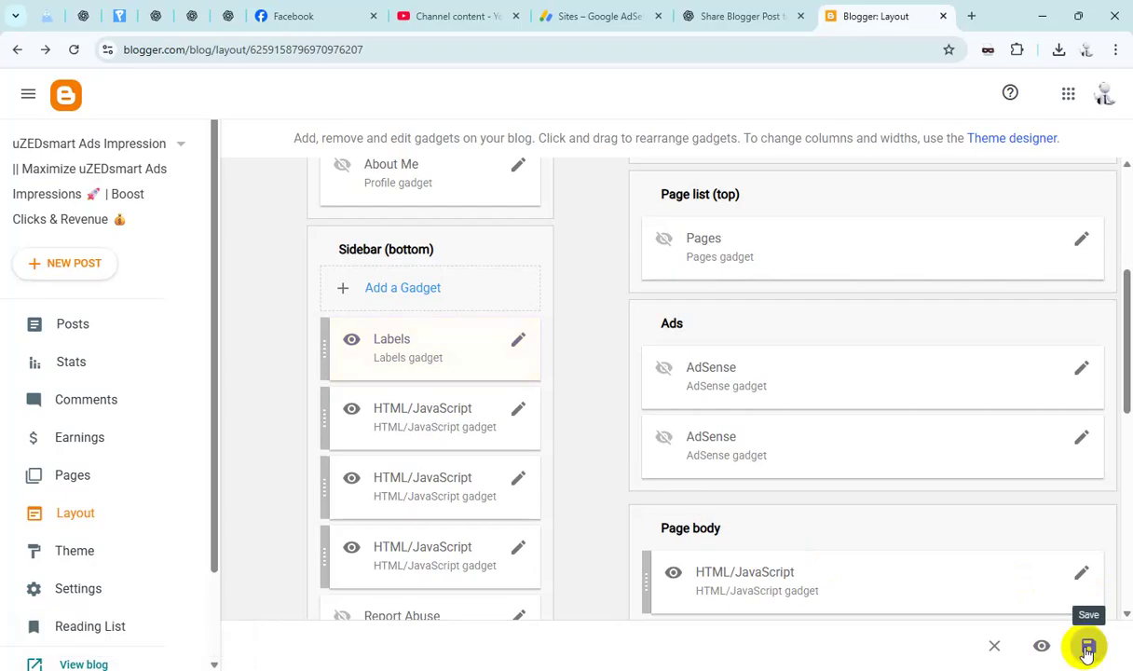
left_click(1087, 648)
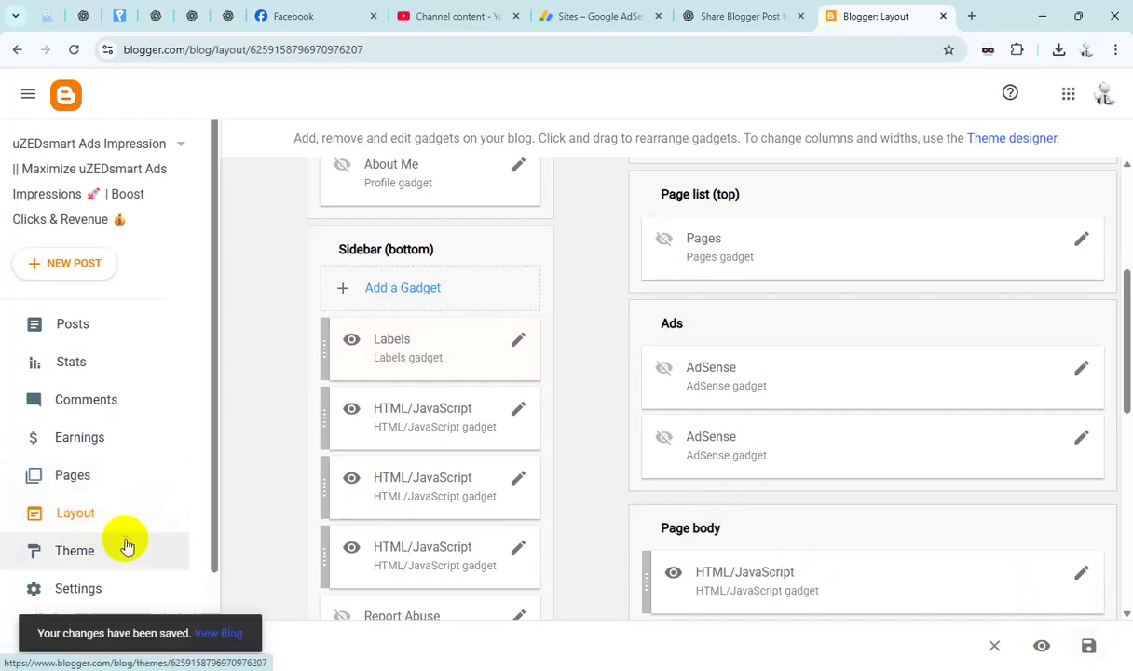
- Set the Blog title colour to pale lavender blue in the Advanced settings of the theme designer and save the theme
left_click(1014, 138)
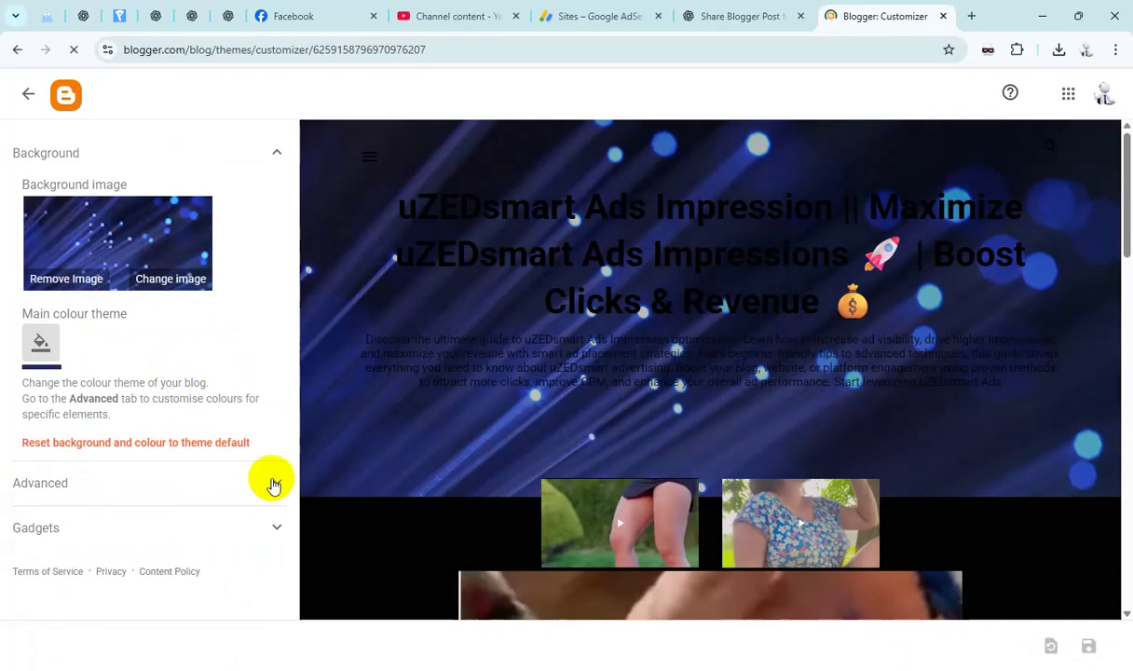
left_click(273, 482)
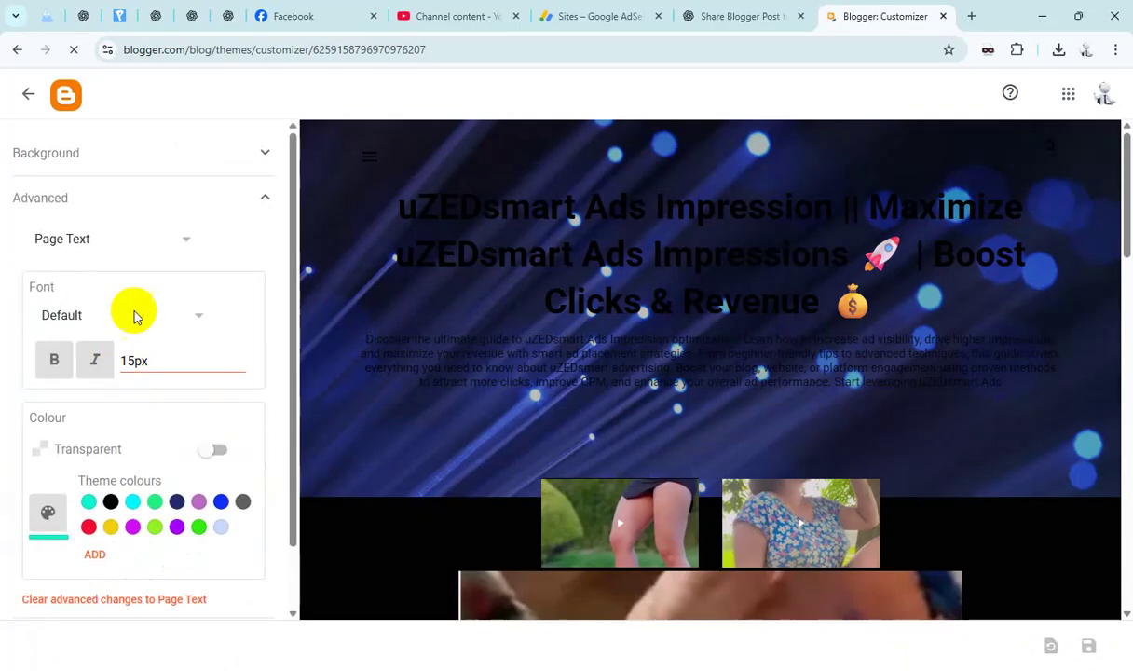
left_click(107, 241)
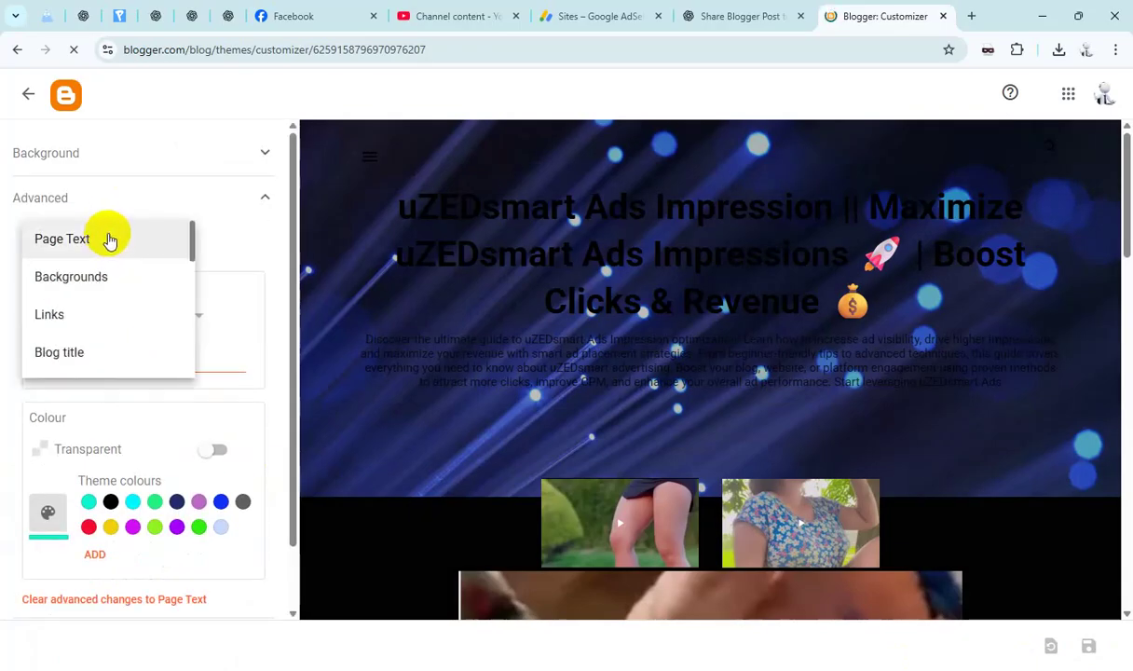
left_click(90, 361)
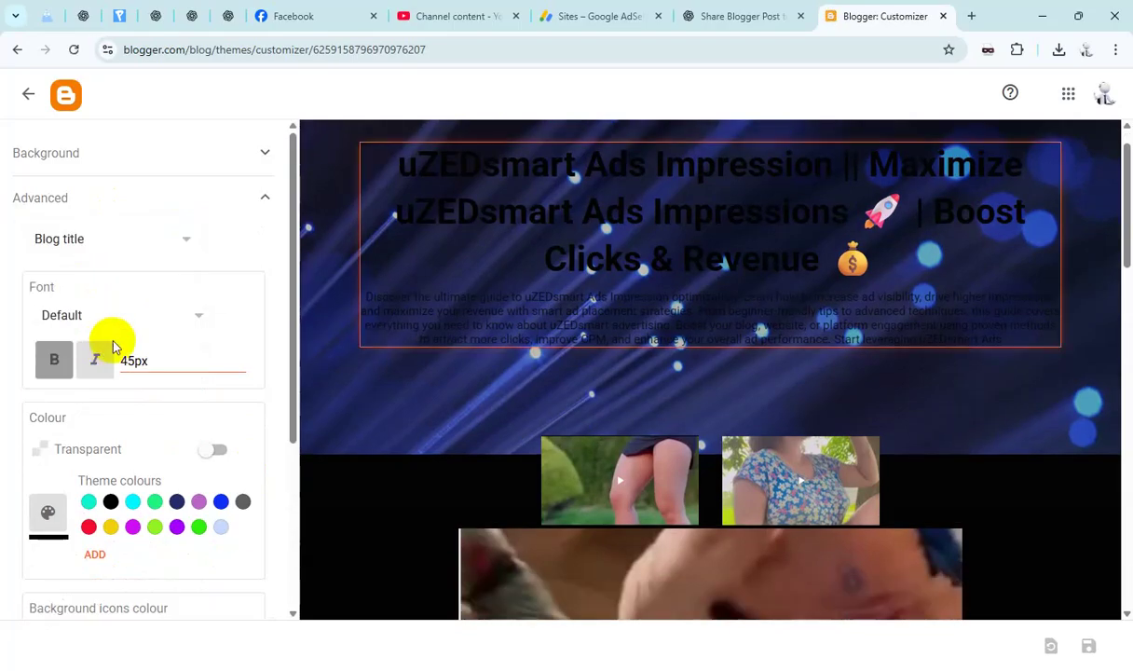
left_click(221, 529)
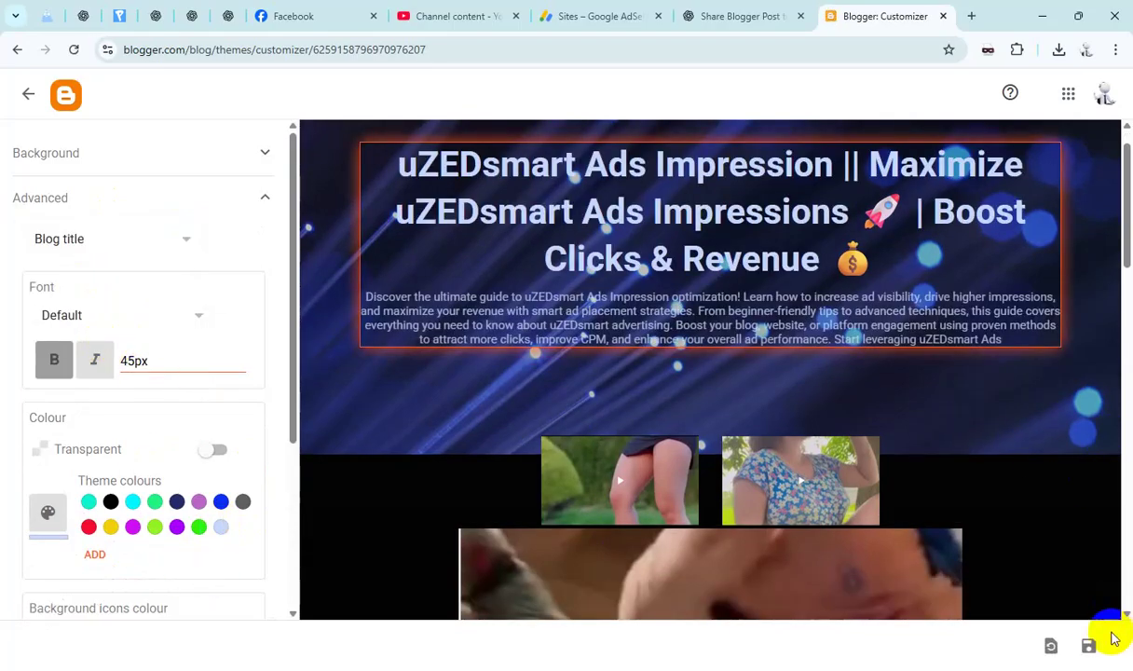
left_click(1088, 645)
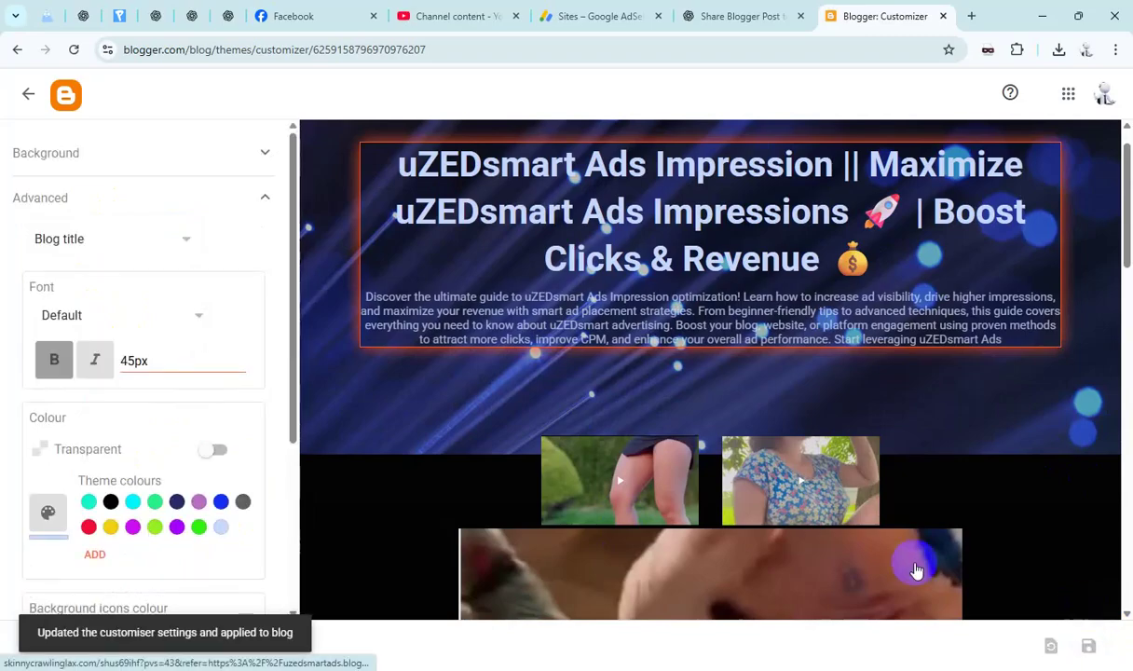
- Reopen the published Pinterest board post from the posts list and check the blog title and post colours down the page
left_click(28, 96)
left_click(80, 327)
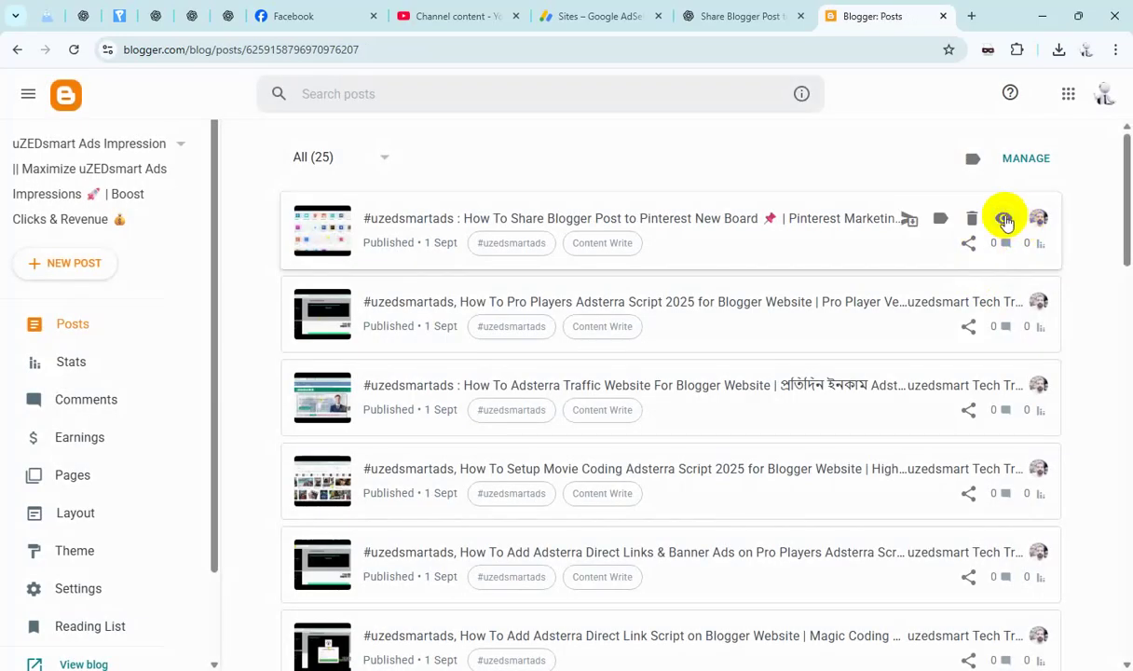
left_click(1004, 220)
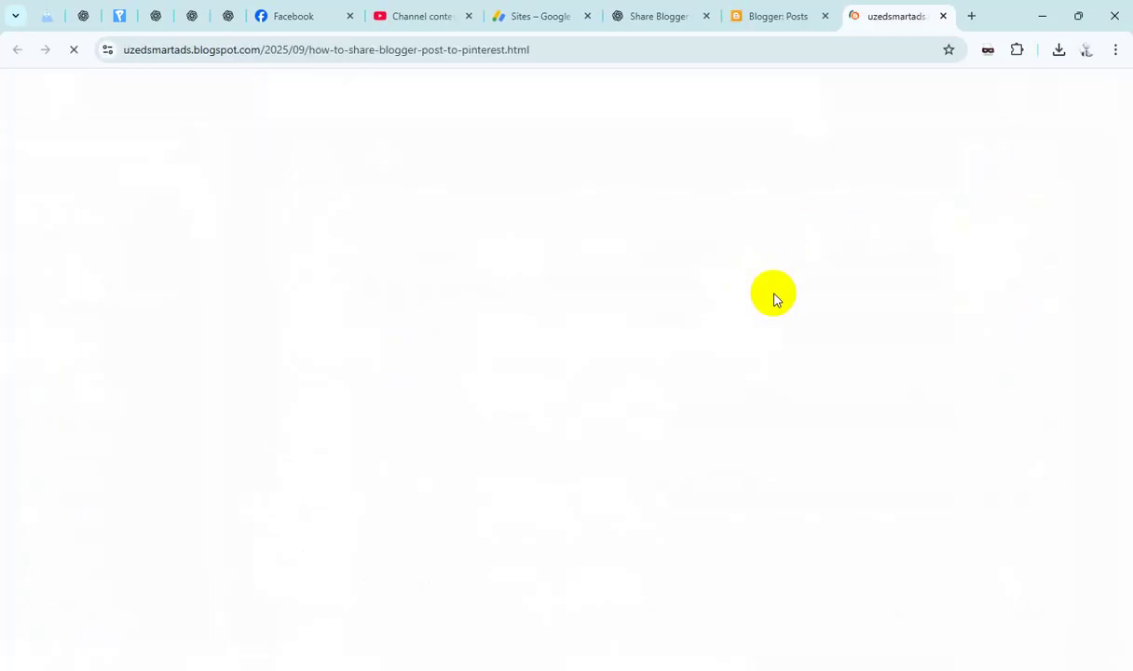
scroll(804, 392, "down", 10)
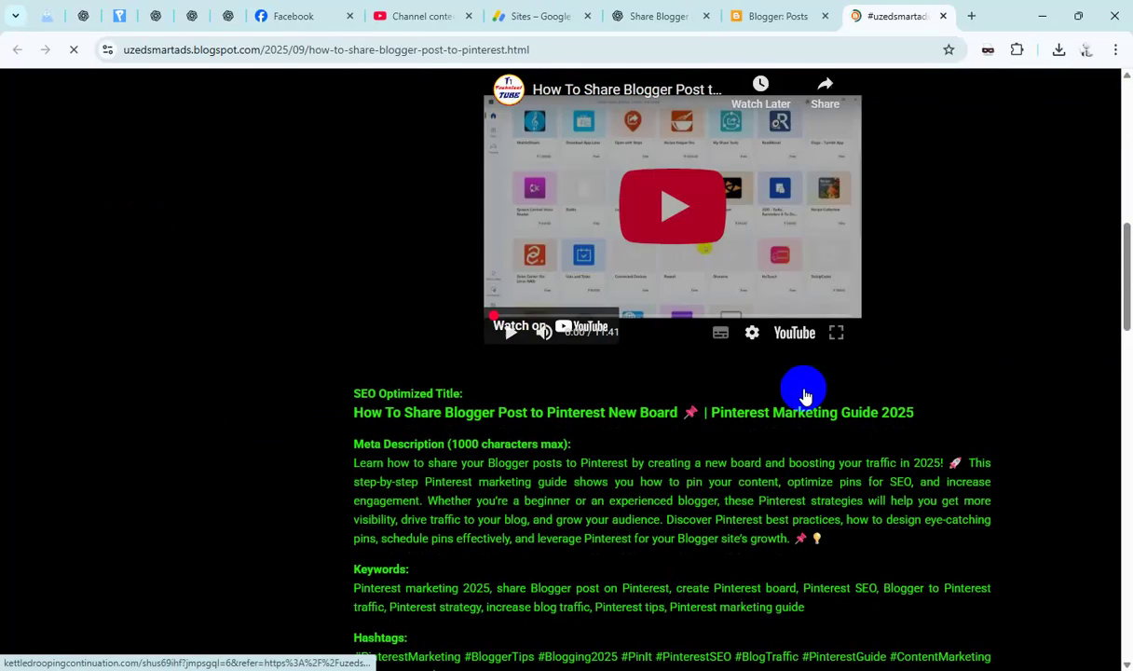
scroll(804, 393, "down", 20)
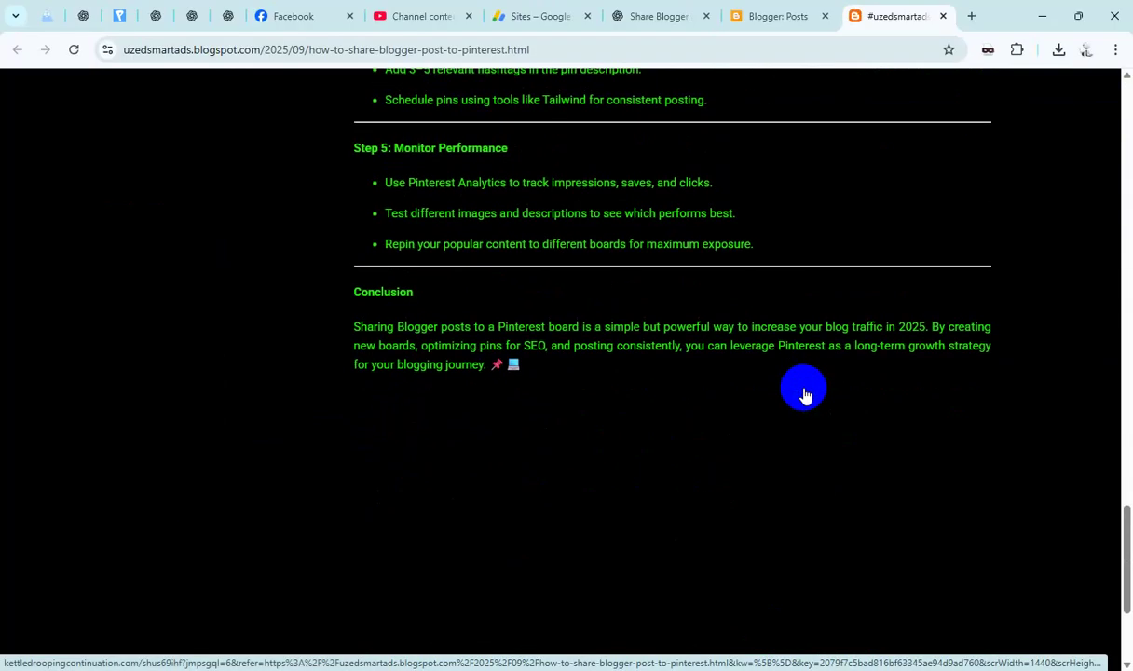
scroll(804, 395, "down", 3)
scroll(804, 395, "up", 15)
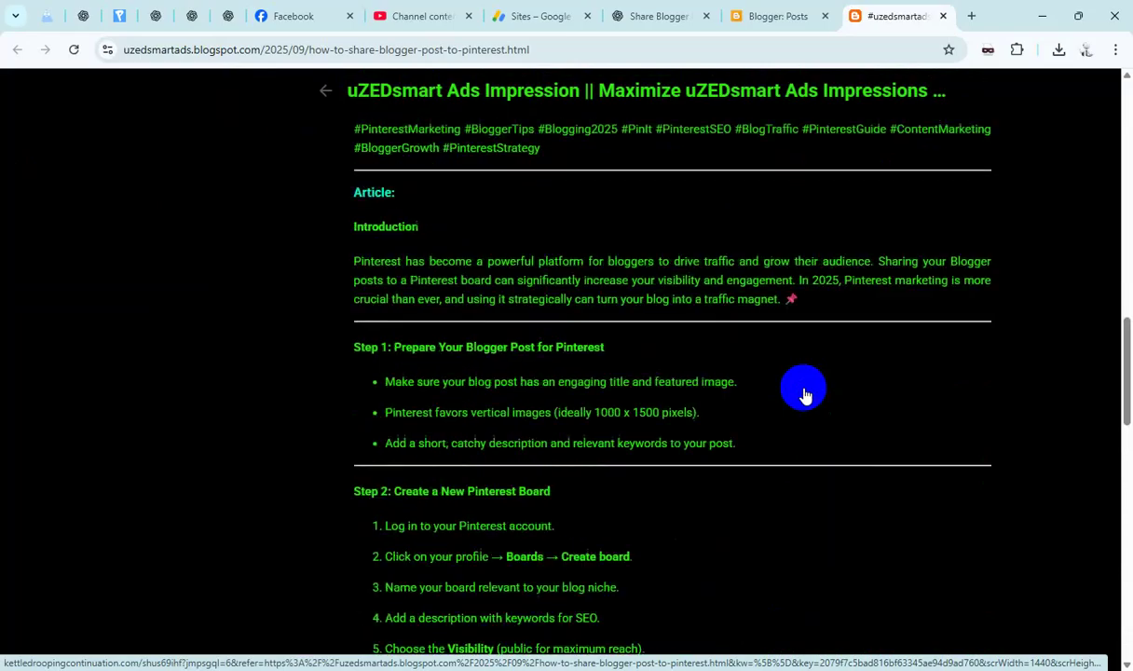
scroll(804, 395, "up", 10)
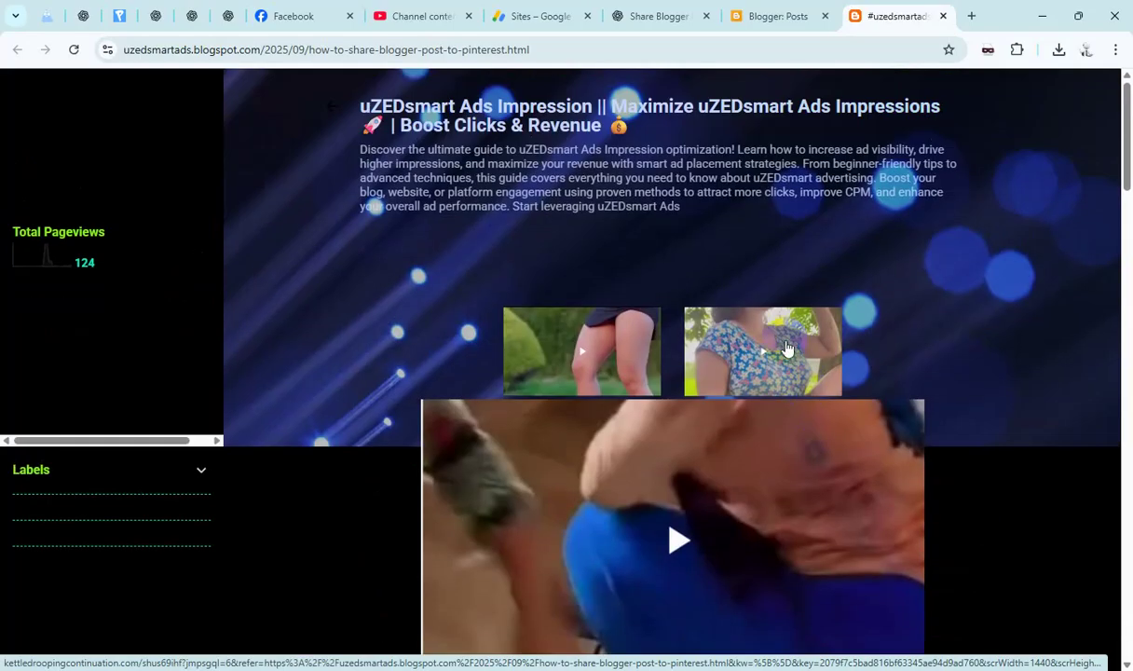